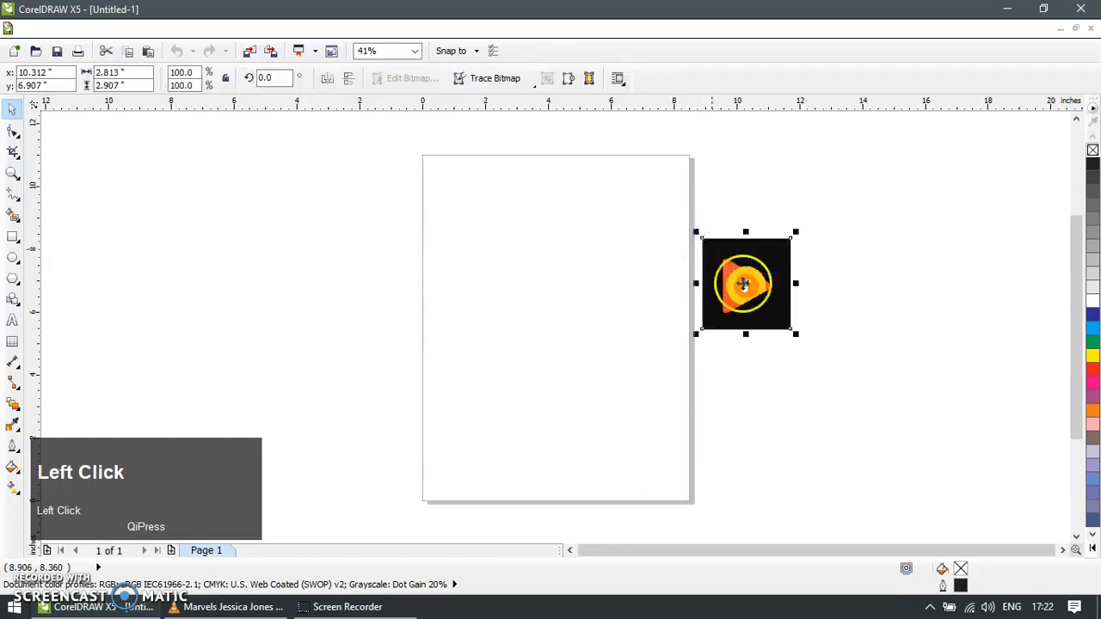
Enlarge the music logo bitmap beside the page to about 9.7 inches wide, keeping its proportions.
{"action": "left_click_drag", "start_coordinate": [796, 336], "coordinate": [953, 501]}
{"action": "scroll", "coordinate": [652, 370], "scroll_direction": "right", "scroll_amount": 1}
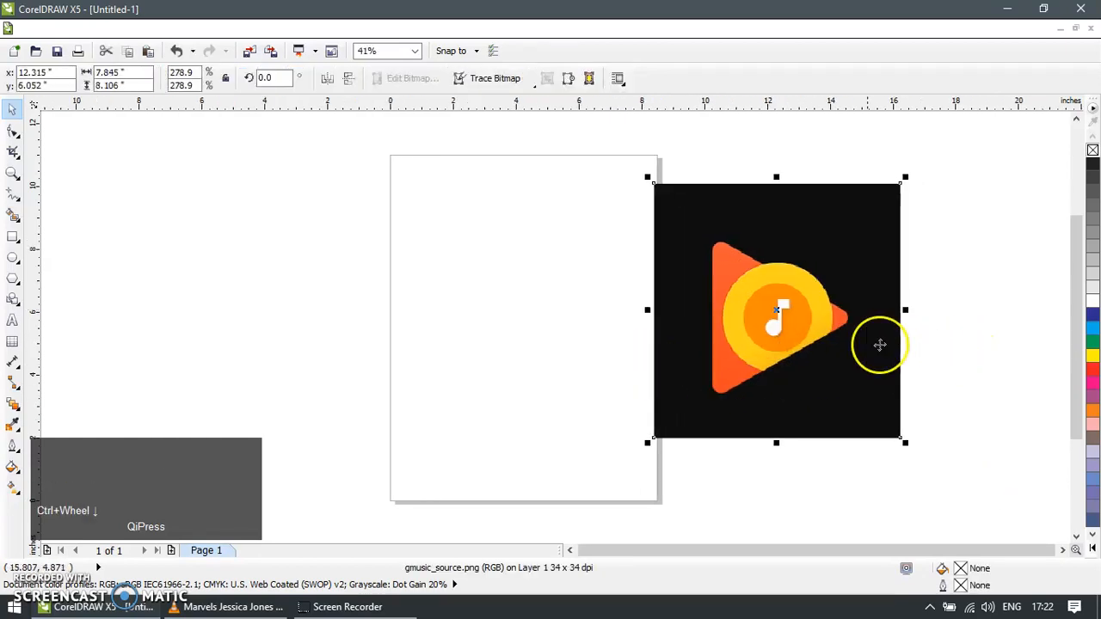
{"action": "scroll", "coordinate": [977, 325], "scroll_direction": "down", "scroll_amount": 2}
{"action": "scroll", "coordinate": [977, 325], "scroll_direction": "left", "scroll_amount": 1}
{"action": "key", "text": "z"}
{"action": "left_click_drag", "start_coordinate": [818, 271], "coordinate": [1004, 405]}
{"action": "left_click", "coordinate": [13, 109]}
{"action": "left_click_drag", "start_coordinate": [315, 221], "coordinate": [330, 201]}
{"action": "left_click_drag", "start_coordinate": [600, 436], "coordinate": [693, 507]}
{"action": "left_click", "coordinate": [774, 447]}
Draw a circle about 0.7 inches in diameter inside the orange triangle's upper corner and fill it with cyan.
{"action": "key", "text": "z"}
{"action": "left_click_drag", "start_coordinate": [369, 207], "coordinate": [612, 440]}
{"action": "key", "text": "F7"}
{"action": "left_click_drag", "start_coordinate": [376, 172], "coordinate": [412, 202]}
{"action": "left_click", "coordinate": [1091, 330]}
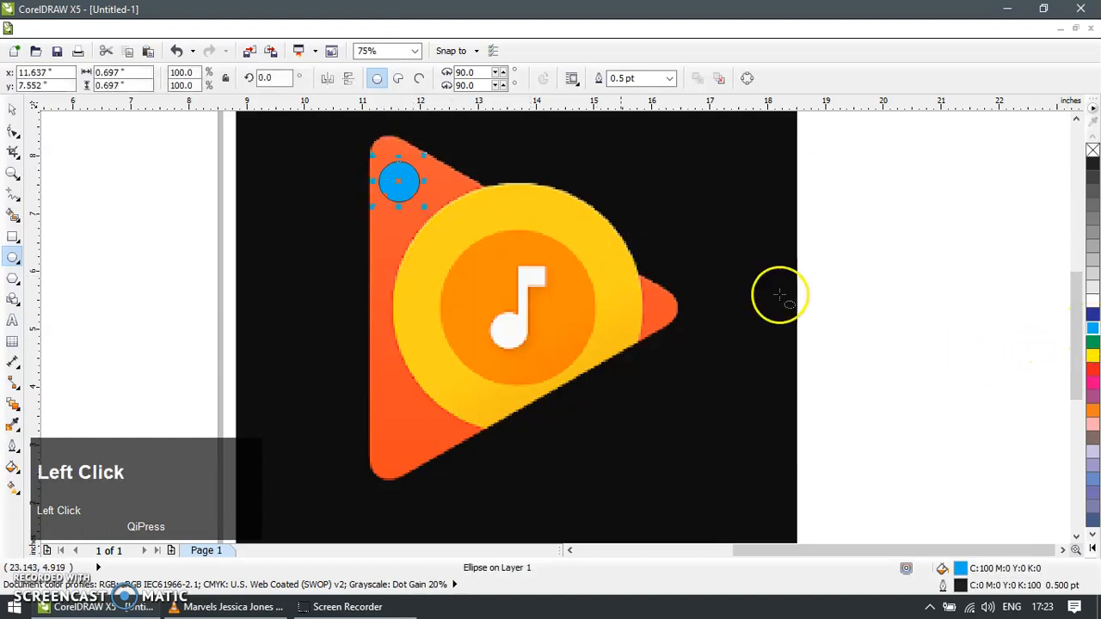
Fit the cyan circle into the rounded upper corner of the orange triangle and remove its outline.
{"action": "key", "text": "space"}
{"action": "left_click_drag", "start_coordinate": [393, 177], "coordinate": [384, 153]}
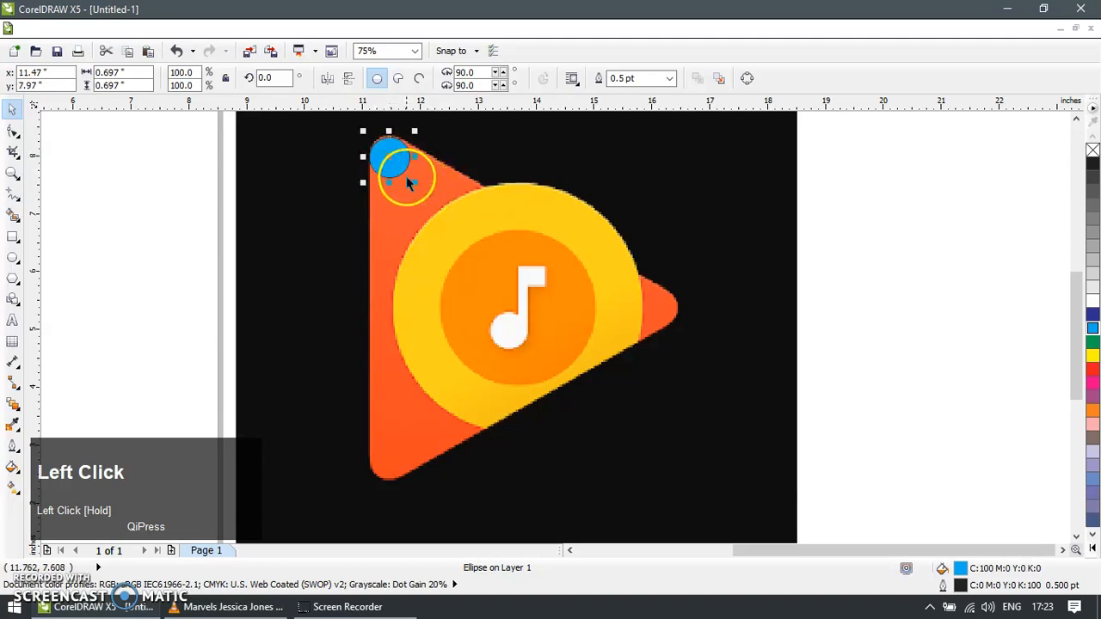
{"action": "key", "text": "z"}
{"action": "left_click_drag", "start_coordinate": [358, 126], "coordinate": [463, 212]}
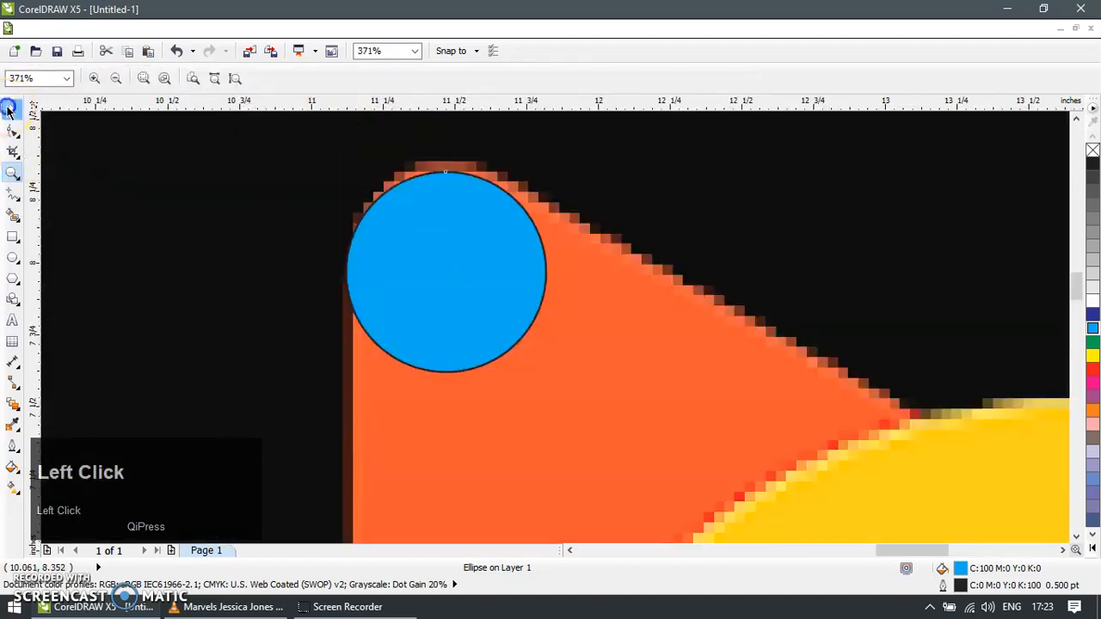
{"action": "left_click", "coordinate": [9, 110]}
{"action": "left_click_drag", "start_coordinate": [435, 266], "coordinate": [440, 258]}
{"action": "right_click", "coordinate": [1091, 153]}
Place a copy of the cyan circle straight below, in the orange triangle's lower corner.
{"action": "scroll", "coordinate": [525, 301], "scroll_direction": "right", "scroll_amount": 3}
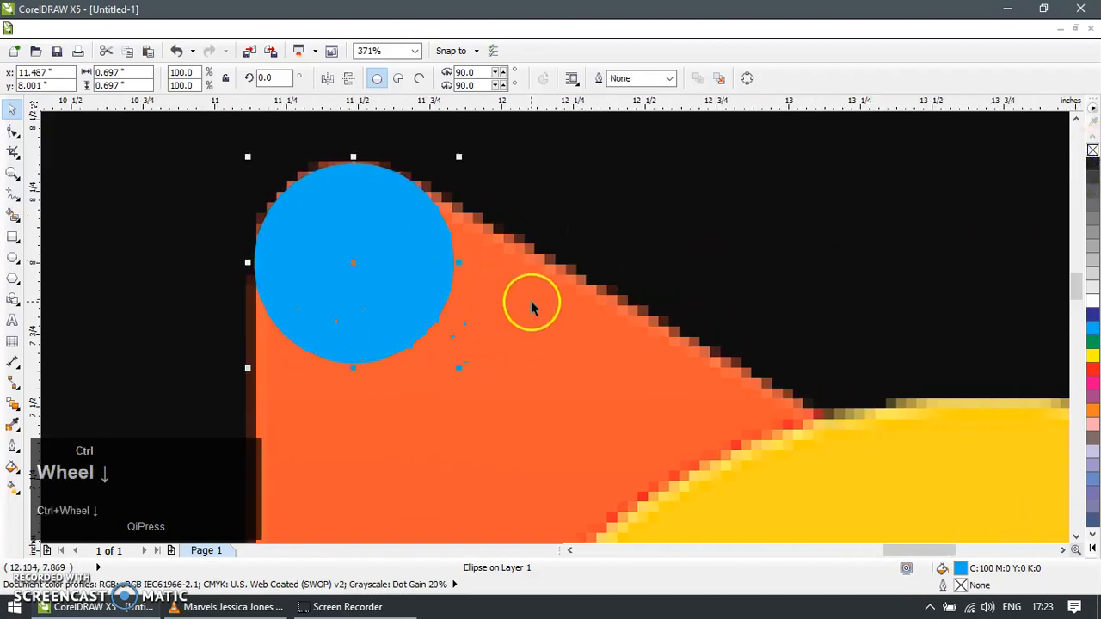
{"action": "scroll", "coordinate": [531, 305], "scroll_direction": "down", "scroll_amount": 5}
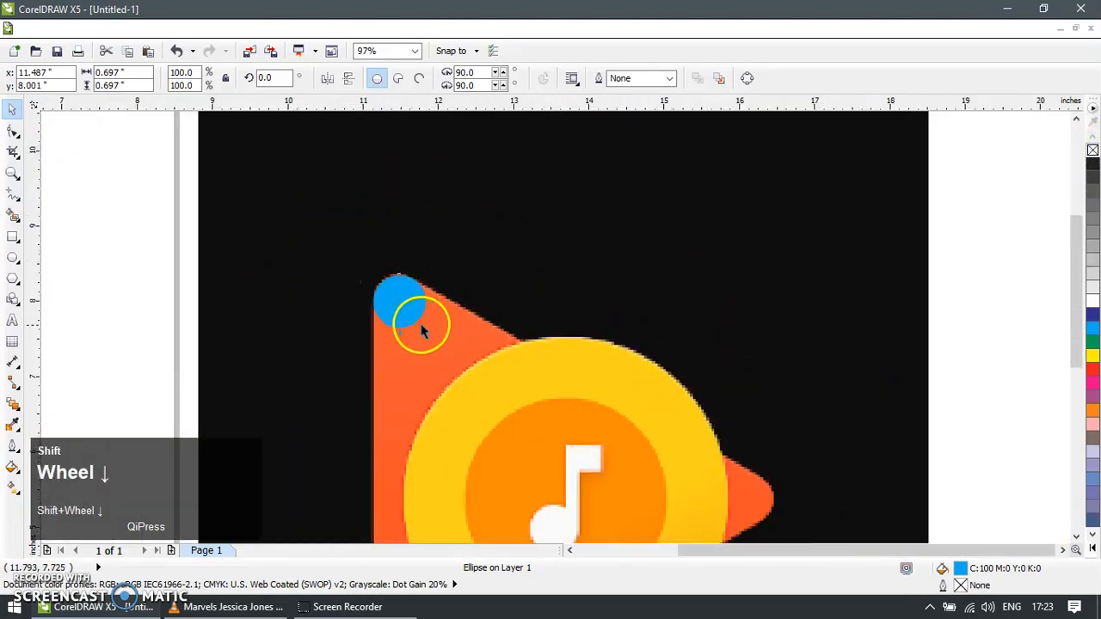
{"action": "scroll", "coordinate": [421, 327], "scroll_direction": "down", "scroll_amount": 2}
{"action": "key", "text": "z"}
{"action": "left_click_drag", "start_coordinate": [357, 293], "coordinate": [640, 521]}
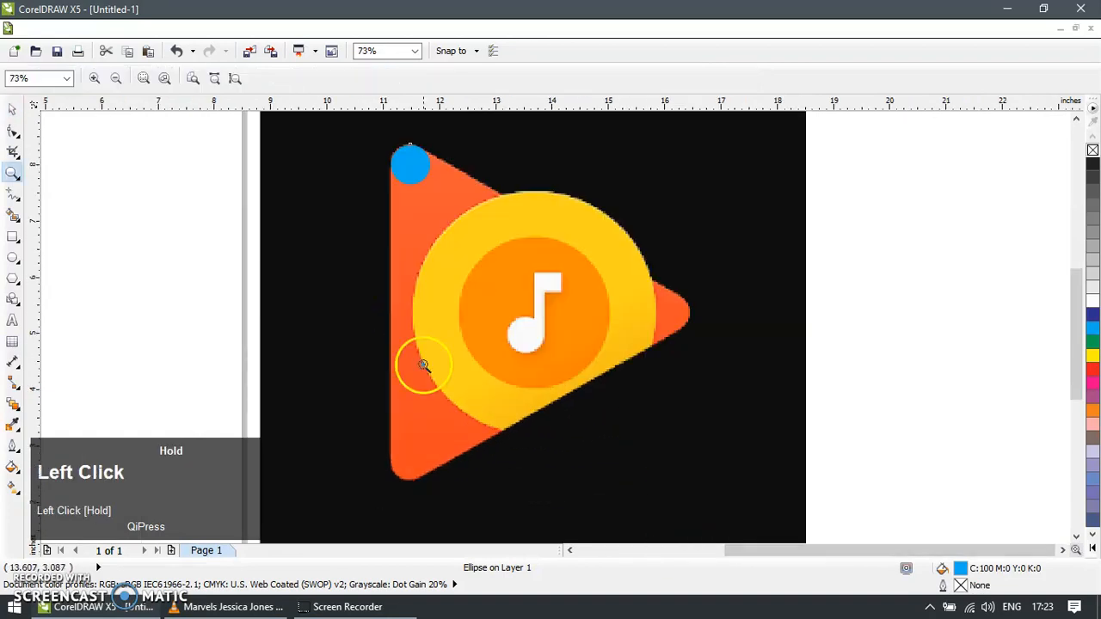
{"action": "left_click", "coordinate": [12, 109]}
{"action": "key", "text": "ctrl+d"}
{"action": "left_click_drag", "start_coordinate": [411, 164], "coordinate": [417, 409]}
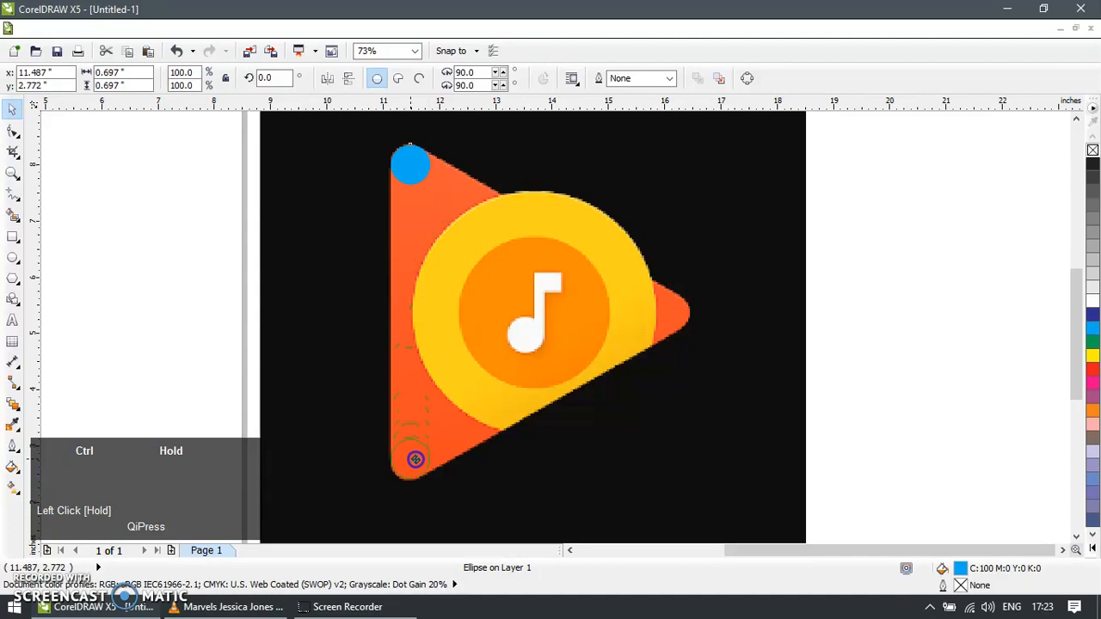
{"action": "key", "text": "ctrl+d"}
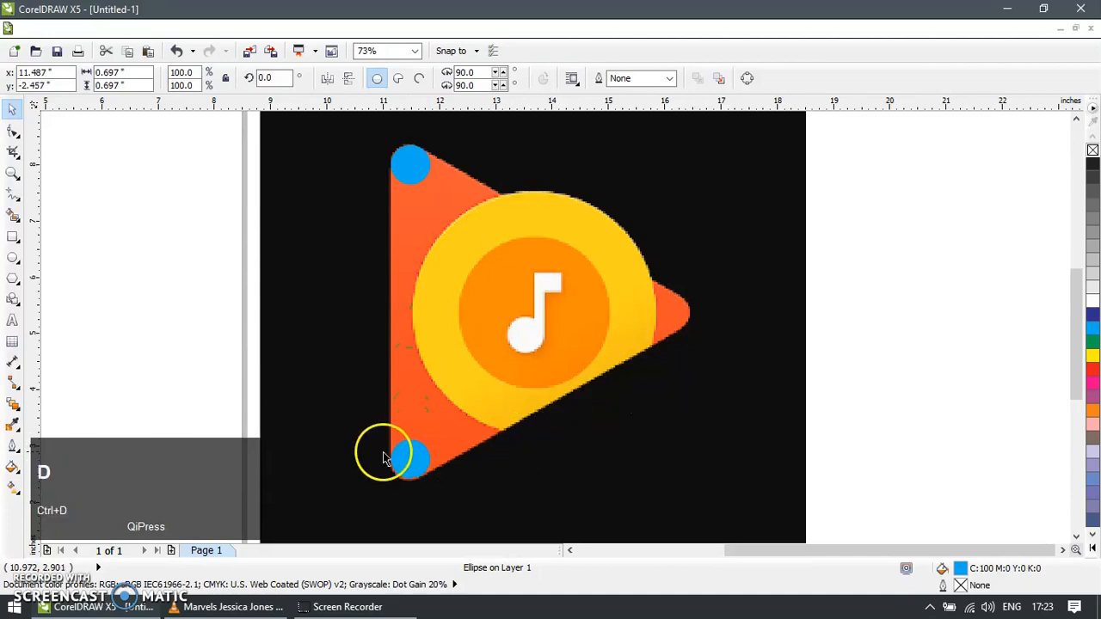
{"action": "left_click", "coordinate": [966, 369]}
{"action": "left_click", "coordinate": [411, 457]}
{"action": "left_click_drag", "start_coordinate": [411, 456], "coordinate": [473, 502]}
{"action": "key", "text": "ctrl+z"}
Copy the lower circle up between the two corner circles and distribute all three with equal vertical spacing.
{"action": "key", "text": "ctrl+d"}
{"action": "left_click_drag", "start_coordinate": [416, 464], "coordinate": [417, 327]}
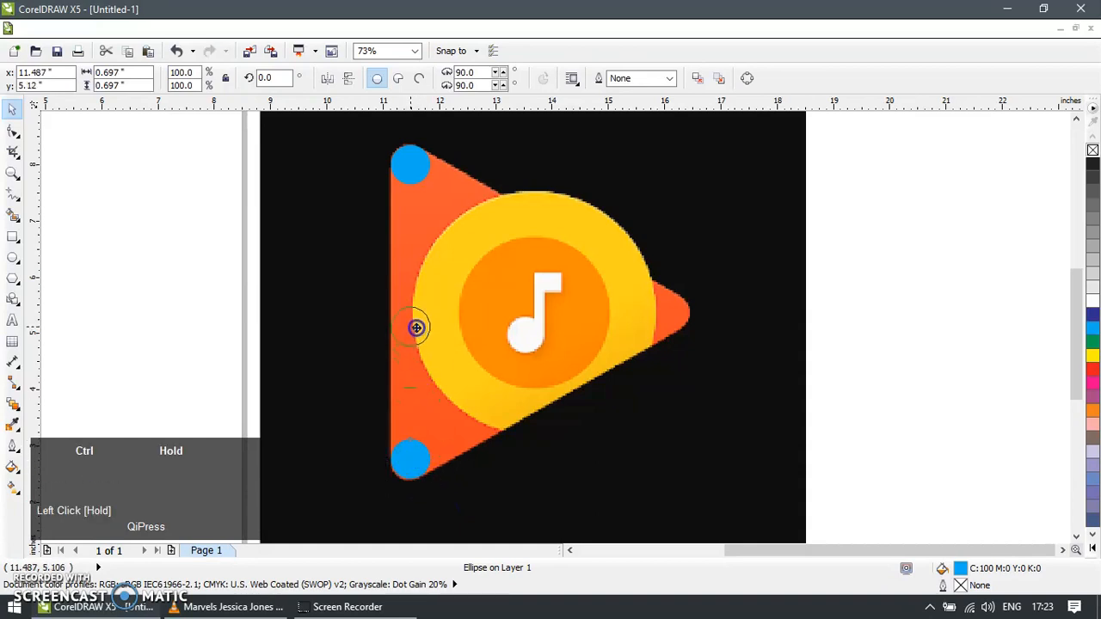
{"action": "left_click", "coordinate": [420, 448], "text": "shift"}
{"action": "left_click", "coordinate": [404, 165], "text": "shift"}
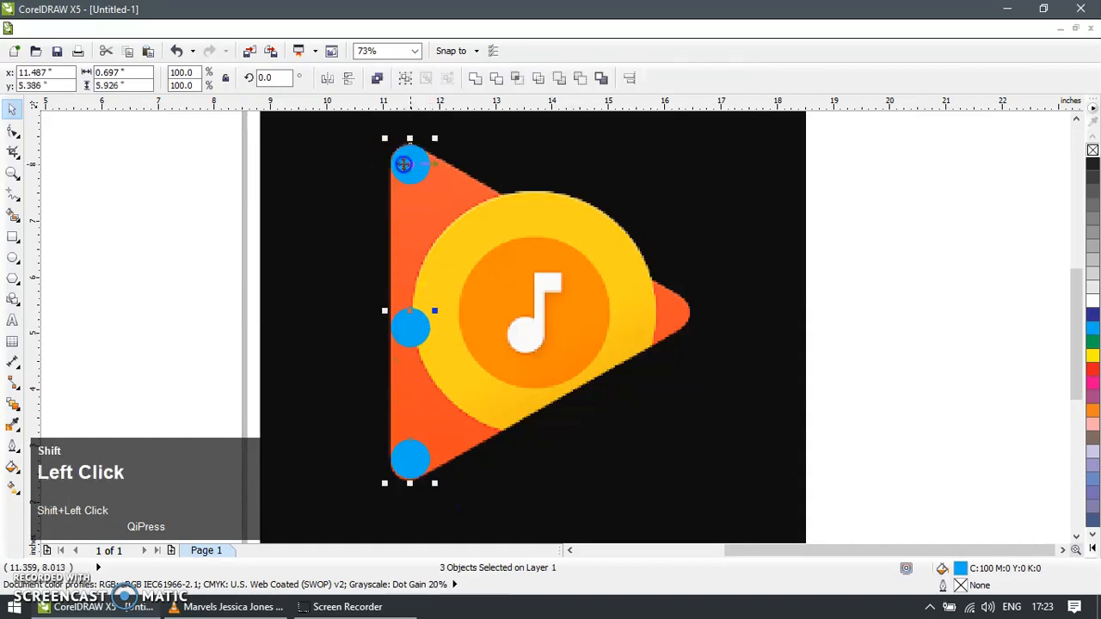
{"action": "left_click", "coordinate": [185, 29]}
{"action": "mouse_move", "coordinate": [287, 115]}
{"action": "mouse_move", "coordinate": [307, 90]}
{"action": "left_click", "coordinate": [472, 264]}
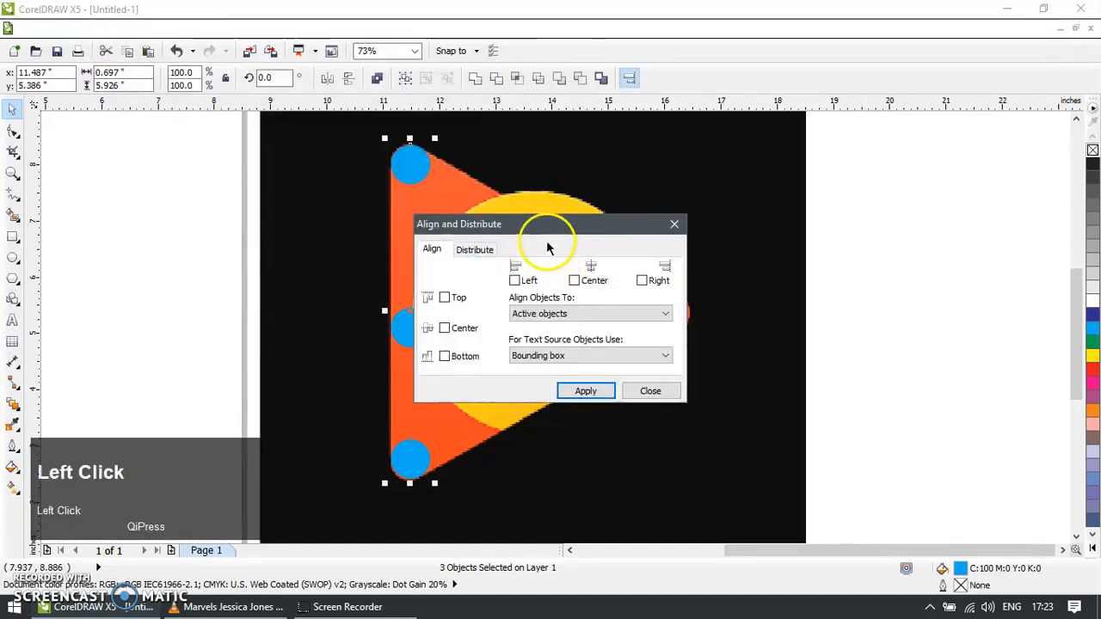
{"action": "left_click_drag", "start_coordinate": [538, 227], "coordinate": [858, 200]}
{"action": "left_click", "coordinate": [804, 225]}
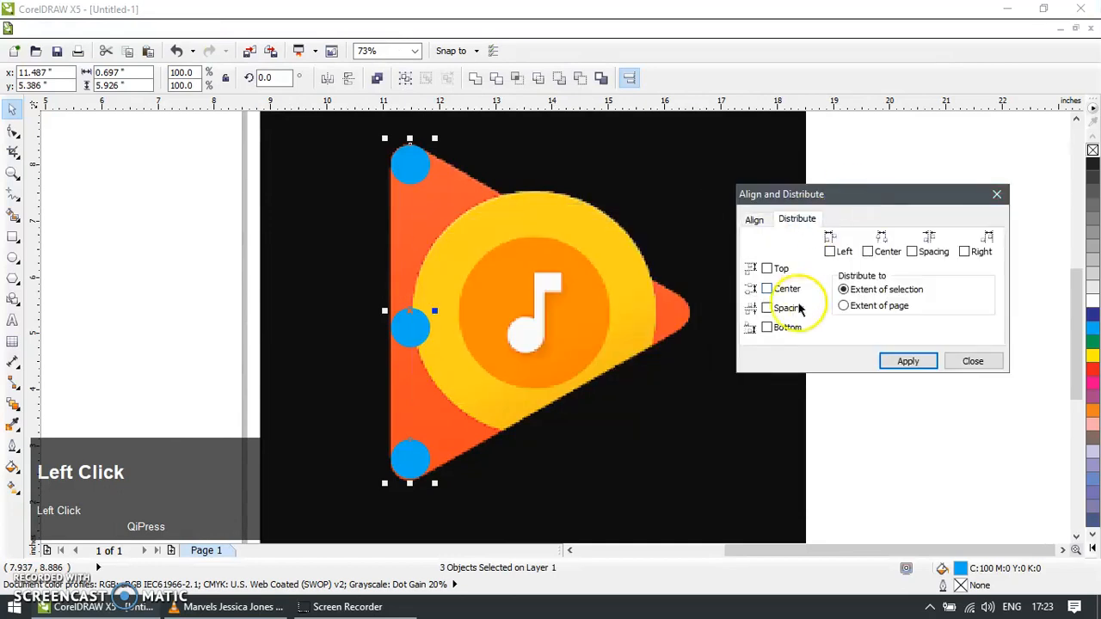
{"action": "left_click", "coordinate": [908, 361]}
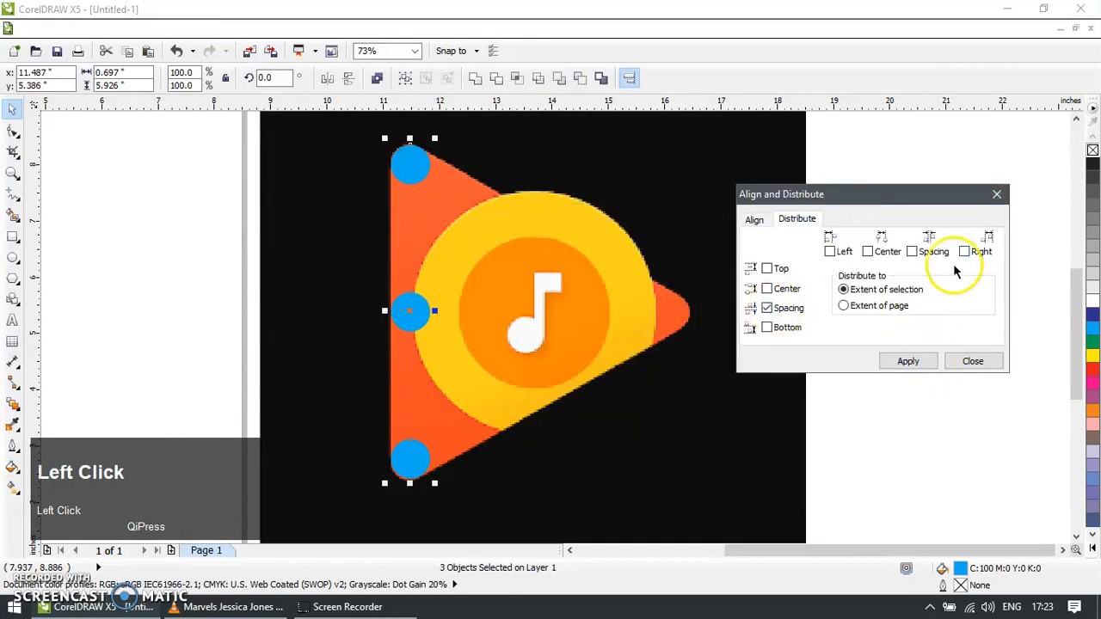
{"action": "left_click", "coordinate": [998, 194]}
Move the middle circle horizontally into the orange triangle's right-hand rounded corner.
{"action": "left_click", "coordinate": [422, 320]}
{"action": "left_click_drag", "start_coordinate": [422, 320], "coordinate": [671, 326]}
{"action": "left_click", "coordinate": [823, 319]}
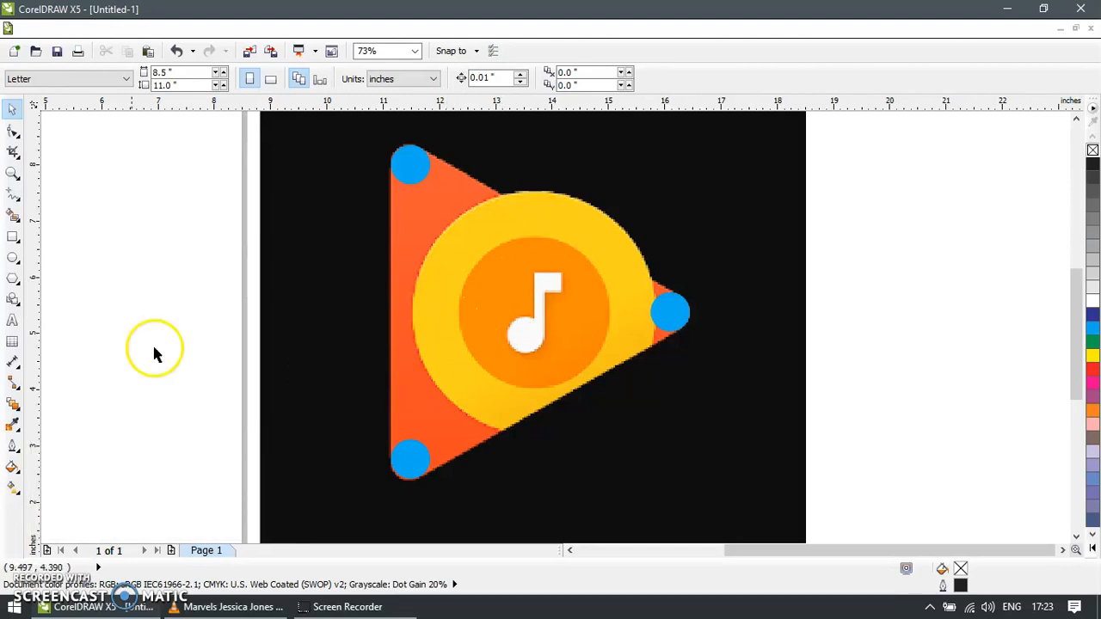
Draw a closed straight-sided triangle connecting the centres of the three corner circles.
{"action": "left_click", "coordinate": [11, 195]}
{"action": "left_click_drag", "start_coordinate": [11, 196], "coordinate": [69, 227]}
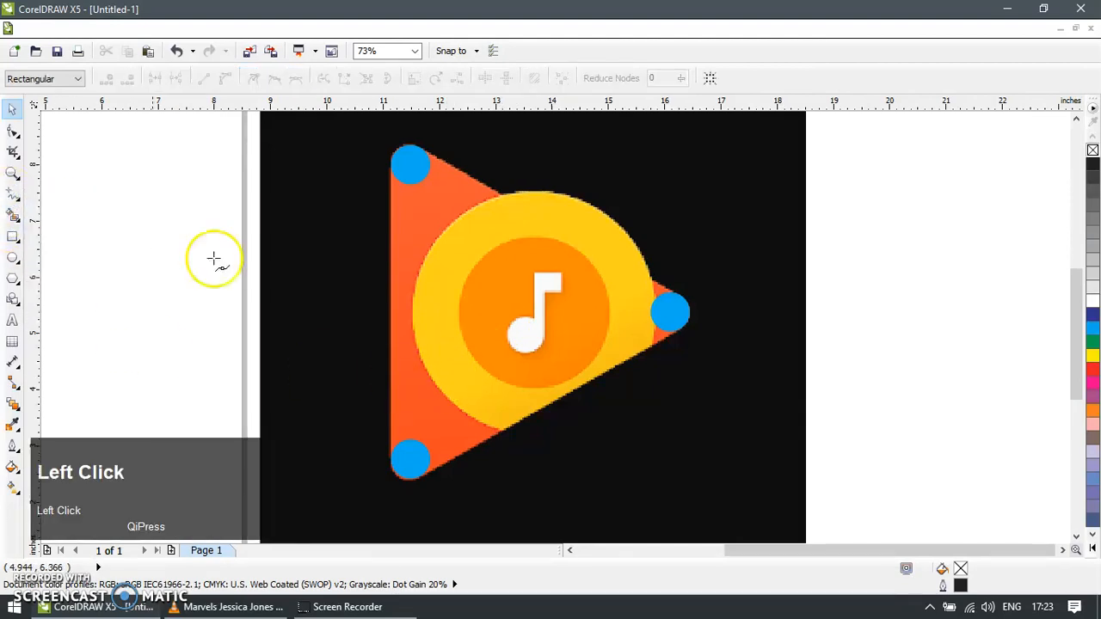
{"action": "left_click", "coordinate": [670, 311]}
{"action": "left_click", "coordinate": [407, 169]}
{"action": "left_click", "coordinate": [411, 454]}
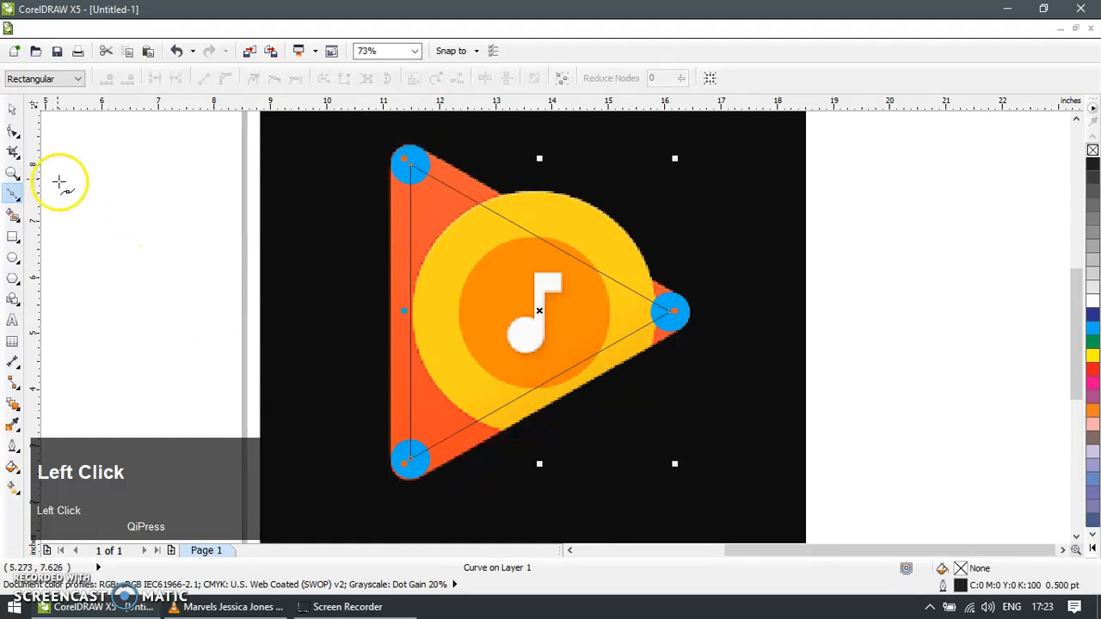
Weld the triangle outline and the three corner circles into one cyan shape.
{"action": "left_click", "coordinate": [12, 112]}
{"action": "left_click", "coordinate": [417, 155], "text": "shift"}
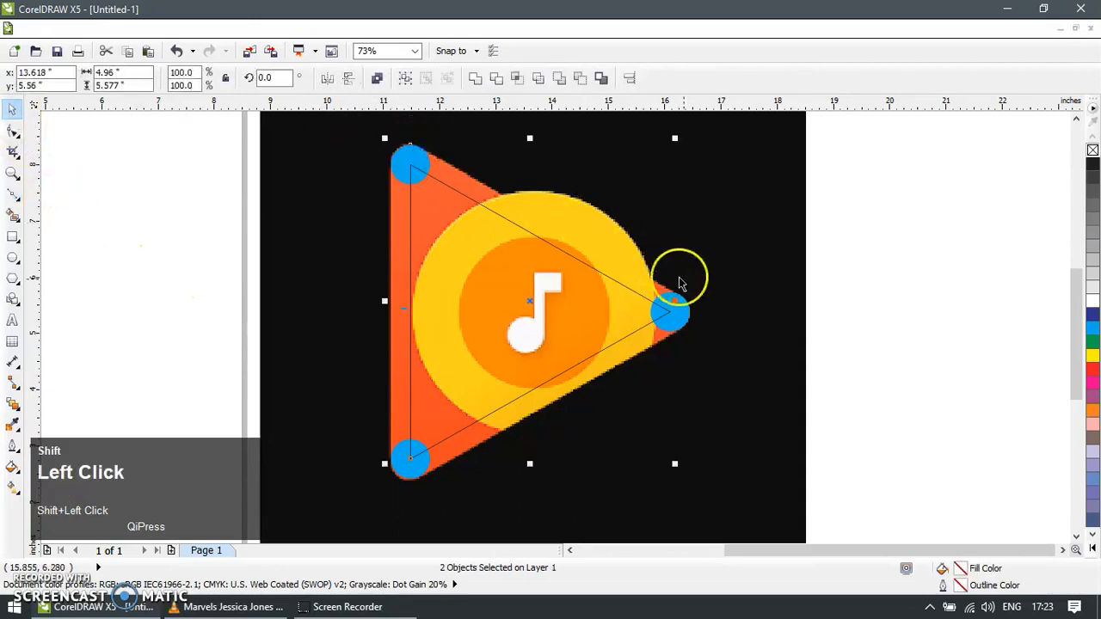
{"action": "left_click", "coordinate": [687, 308], "text": "shift"}
{"action": "left_click", "coordinate": [404, 480], "text": "shift"}
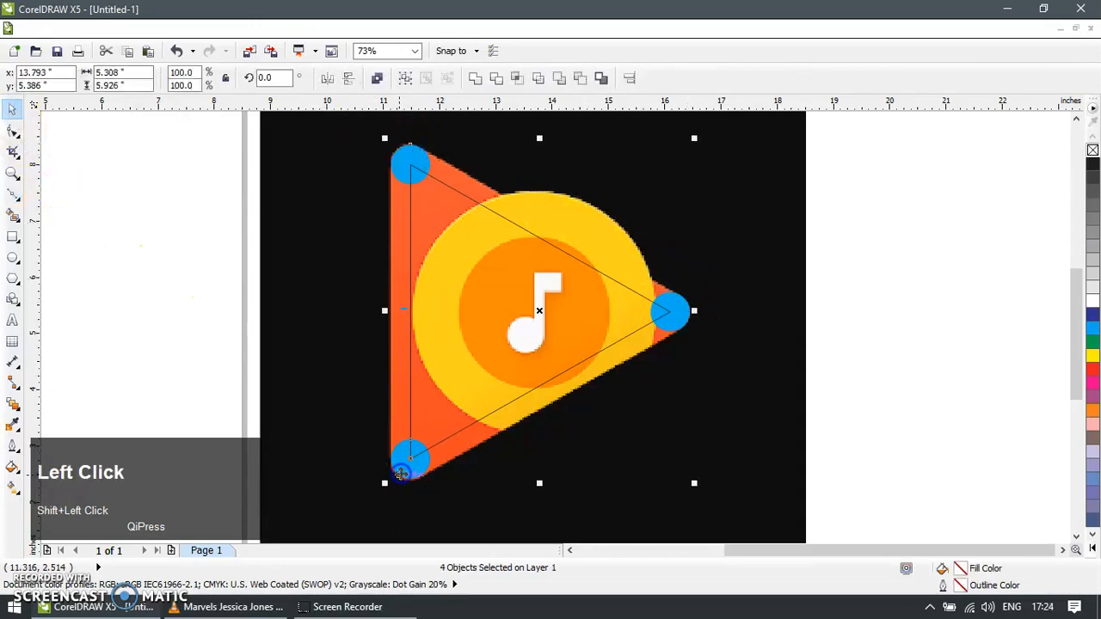
{"action": "left_click", "coordinate": [476, 80]}
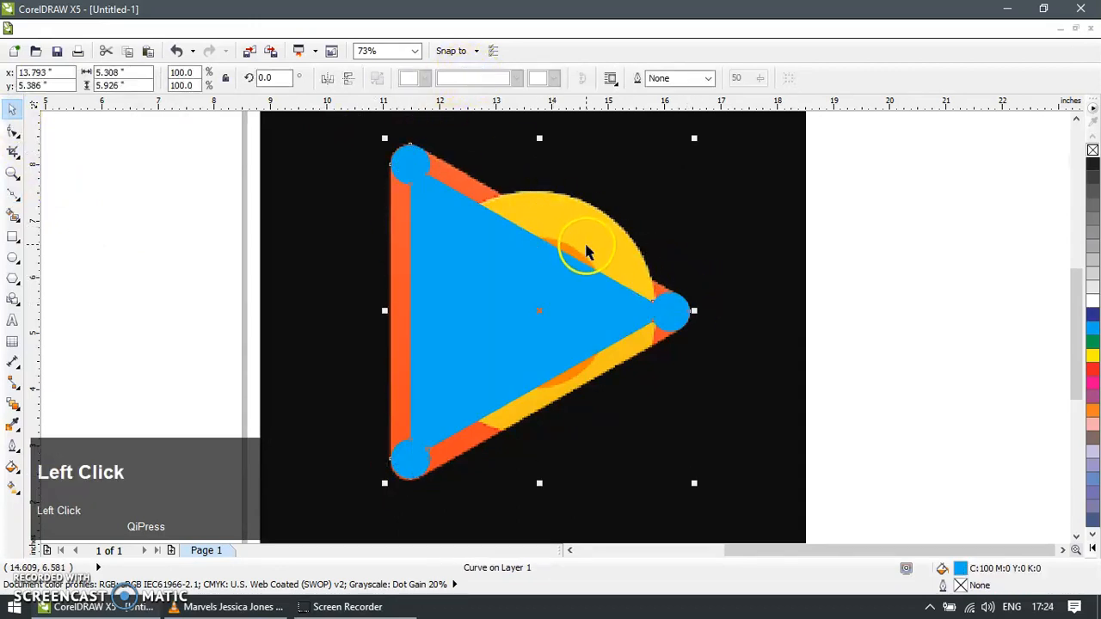
Delete the inner nodes along the welded shape's vertical side so the edge joins the outer sides of the two circles.
{"action": "key", "text": "F10"}
{"action": "left_click_drag", "start_coordinate": [342, 178], "coordinate": [439, 259]}
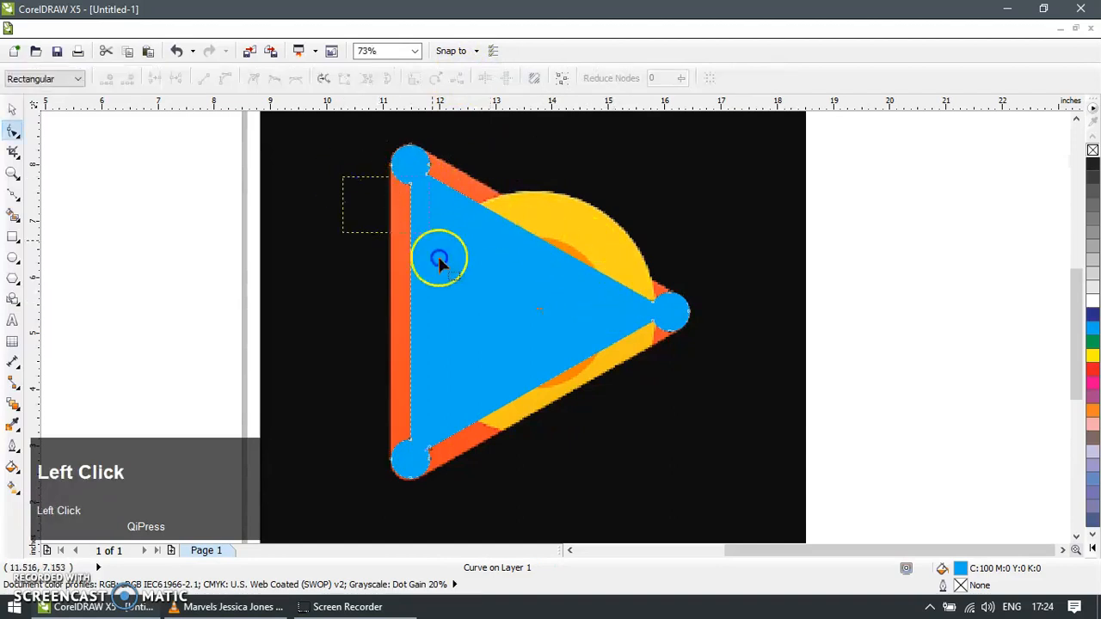
{"action": "left_click", "coordinate": [420, 446]}
{"action": "key", "text": "Delete"}
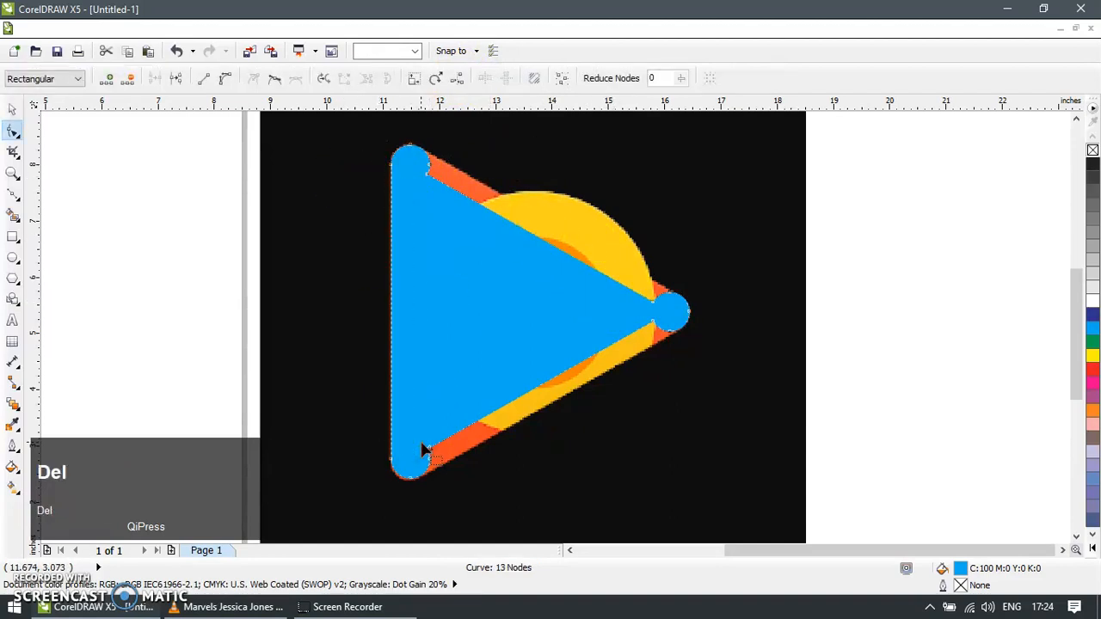
Add a node on the upper corner's arc where it should meet the upper slanted edge of the logo.
{"action": "scroll", "coordinate": [430, 157], "scroll_direction": "left", "scroll_amount": 2}
{"action": "key", "text": "z"}
{"action": "left_click_drag", "start_coordinate": [471, 136], "coordinate": [564, 219]}
{"action": "key", "text": "F10"}
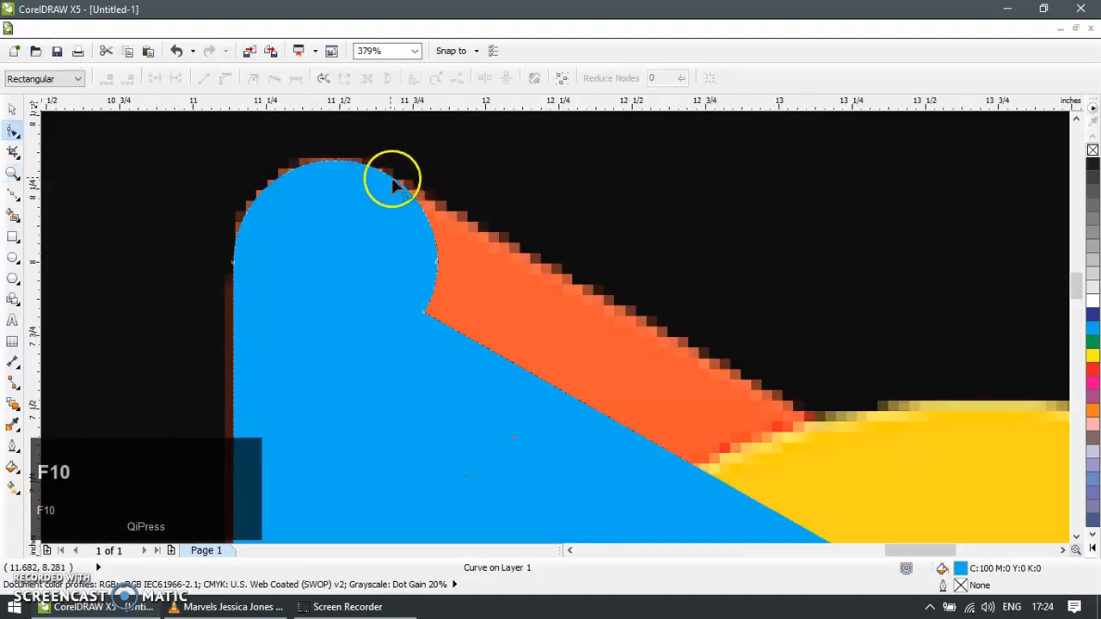
{"action": "left_click", "coordinate": [389, 179]}
{"action": "scroll", "coordinate": [417, 301], "scroll_direction": "right", "scroll_amount": 2}
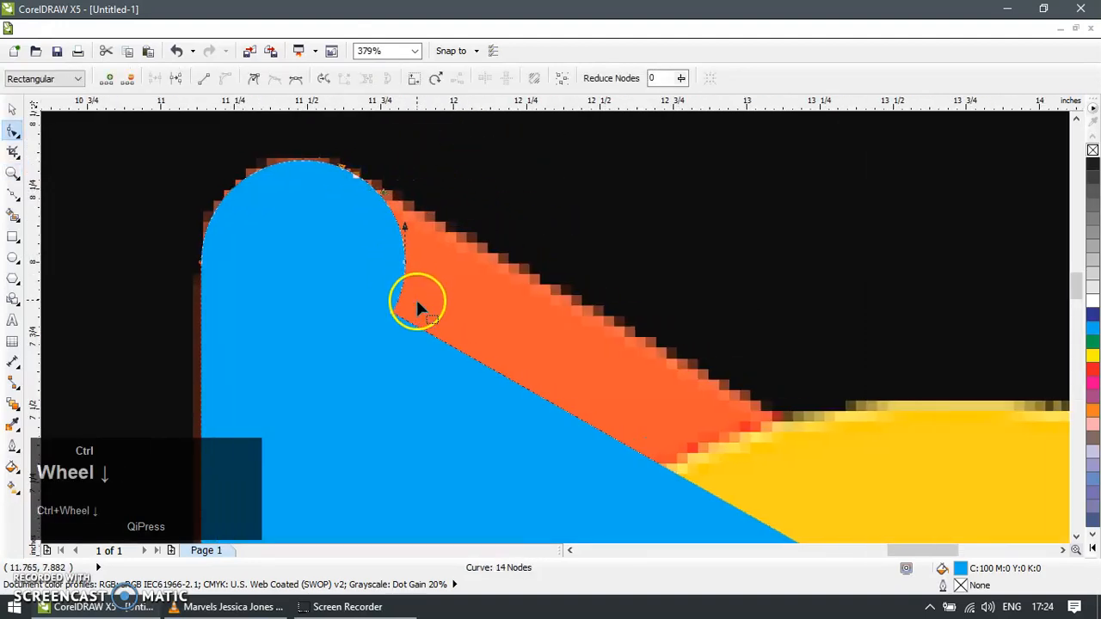
Add a node on the upper part of the right corner's arc, for the other end of the upper slanted edge.
{"action": "scroll", "coordinate": [450, 311], "scroll_direction": "down", "scroll_amount": 2}
{"action": "scroll", "coordinate": [450, 311], "scroll_direction": "down", "scroll_amount": 3}
{"action": "key", "text": "z"}
{"action": "left_click_drag", "start_coordinate": [644, 418], "coordinate": [769, 505]}
{"action": "key", "text": "F10"}
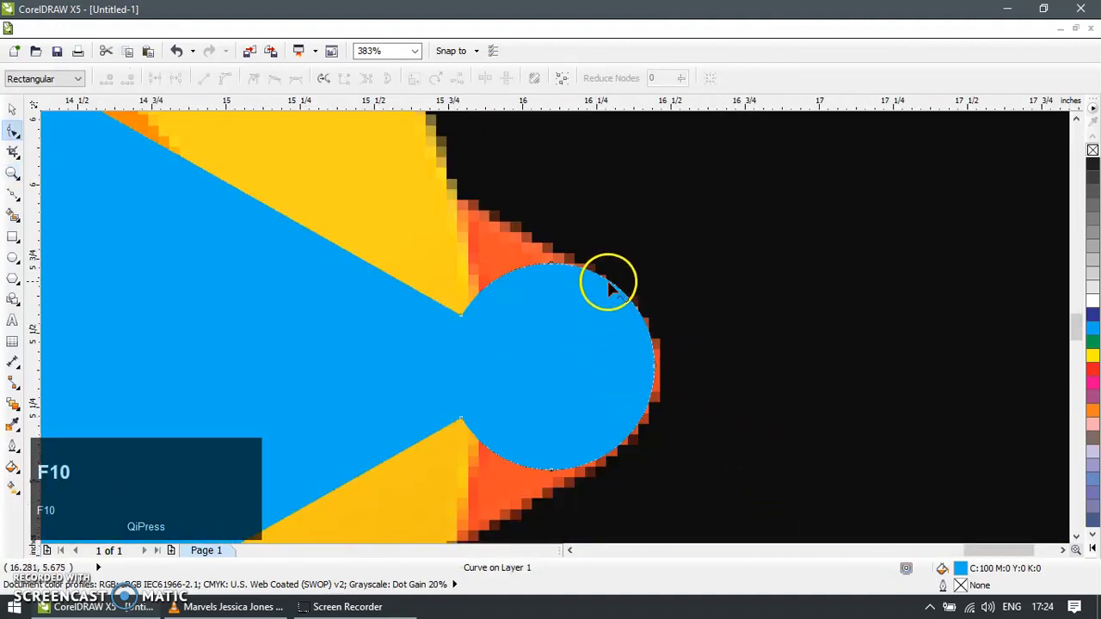
{"action": "left_click", "coordinate": [622, 292]}
Delete the surplus inner nodes between the two added nodes along the shape's upper slanted side.
{"action": "scroll", "coordinate": [553, 333], "scroll_direction": "down", "scroll_amount": 2, "text": "ctrl"}
{"action": "scroll", "coordinate": [531, 337], "scroll_direction": "down", "scroll_amount": 1, "text": "shift"}
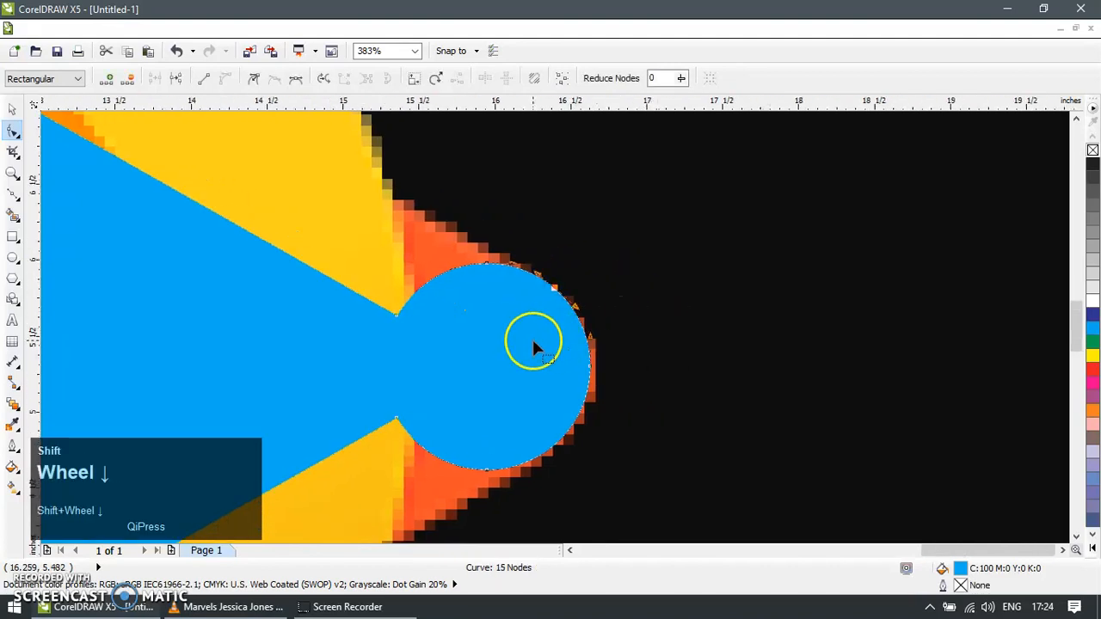
{"action": "scroll", "coordinate": [534, 339], "scroll_direction": "down", "scroll_amount": 3}
{"action": "scroll", "coordinate": [402, 235], "scroll_direction": "up", "scroll_amount": 1, "text": "ctrl"}
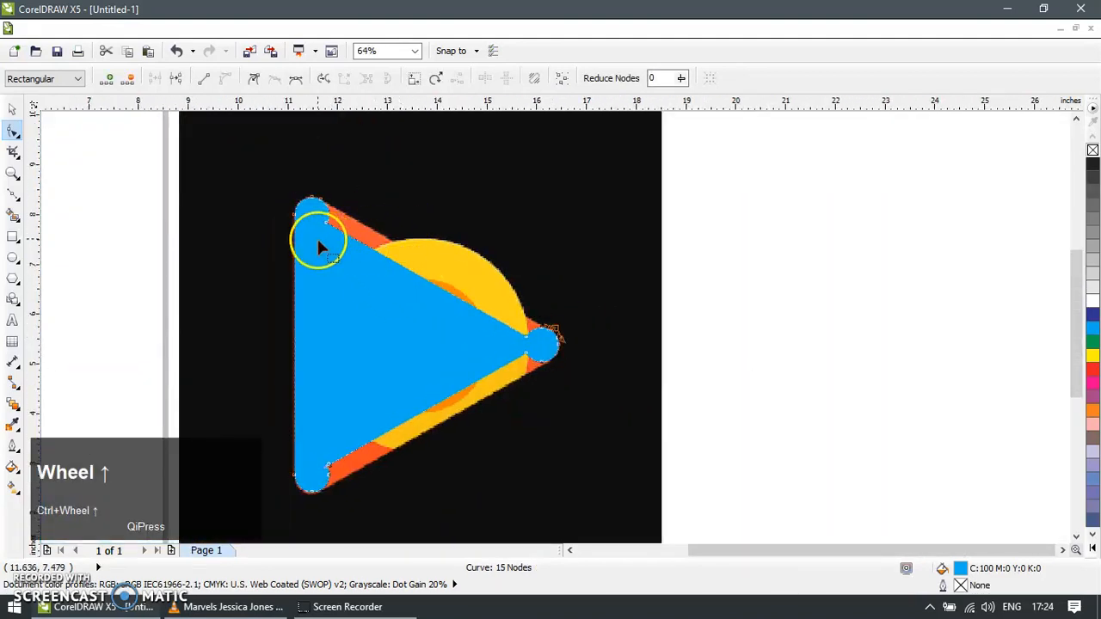
{"action": "left_click_drag", "start_coordinate": [350, 214], "coordinate": [353, 219]}
{"action": "left_click_drag", "start_coordinate": [503, 324], "coordinate": [503, 355]}
{"action": "key", "text": "Delete"}
{"action": "key", "text": "Delete"}
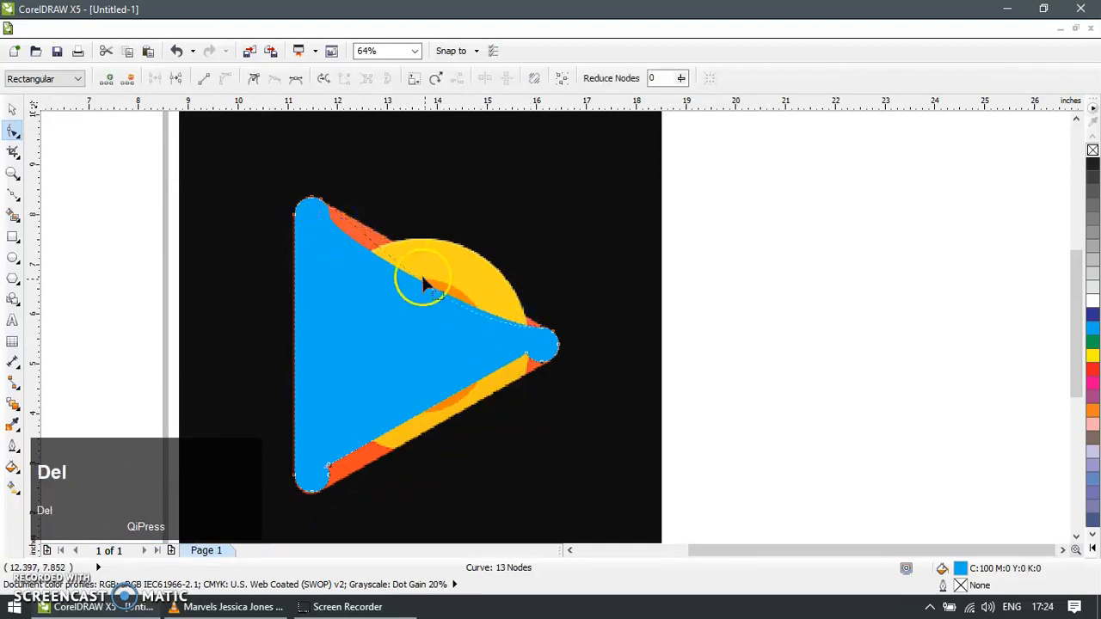
{"action": "left_click", "coordinate": [531, 341]}
{"action": "key", "text": "Delete"}
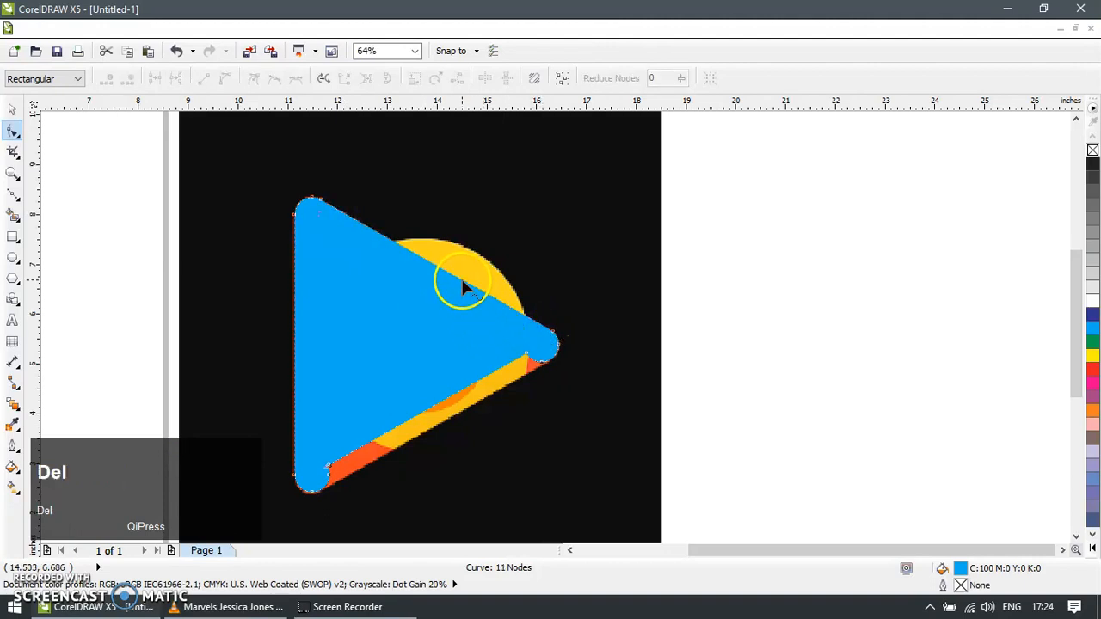
Convert the shape's upper slanted segment to a straight line.
{"action": "left_click", "coordinate": [463, 286]}
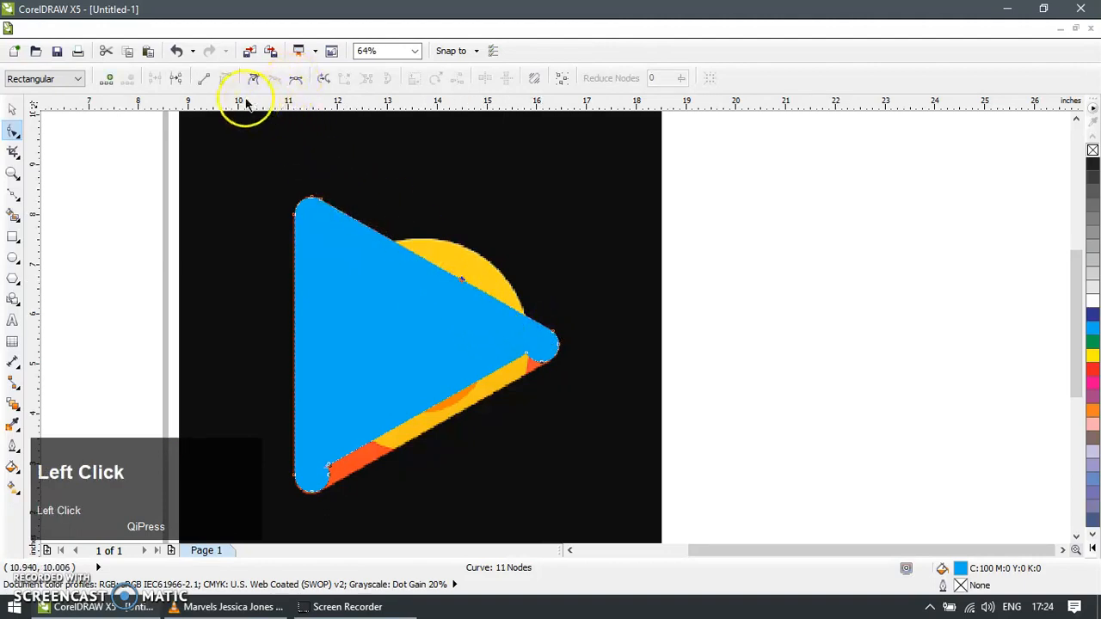
{"action": "left_click", "coordinate": [204, 79]}
{"action": "left_click", "coordinate": [708, 282]}
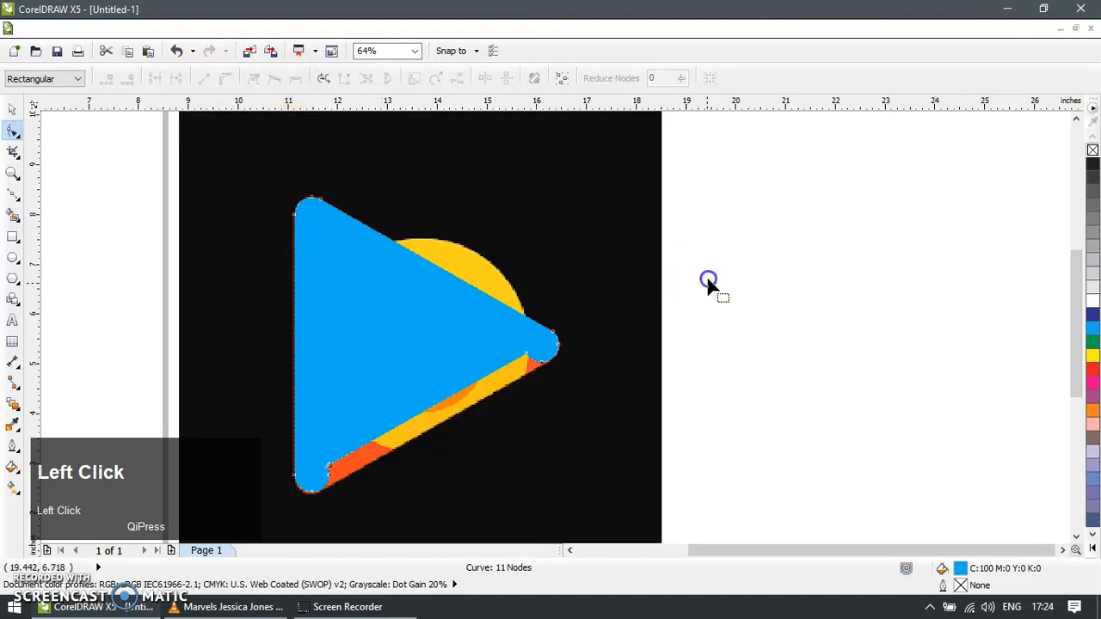
Select the cyan play shape and copy its height value.
{"action": "left_click", "coordinate": [21, 112]}
{"action": "left_click", "coordinate": [528, 298]}
{"action": "left_click", "coordinate": [708, 300]}
{"action": "left_click", "coordinate": [393, 326]}
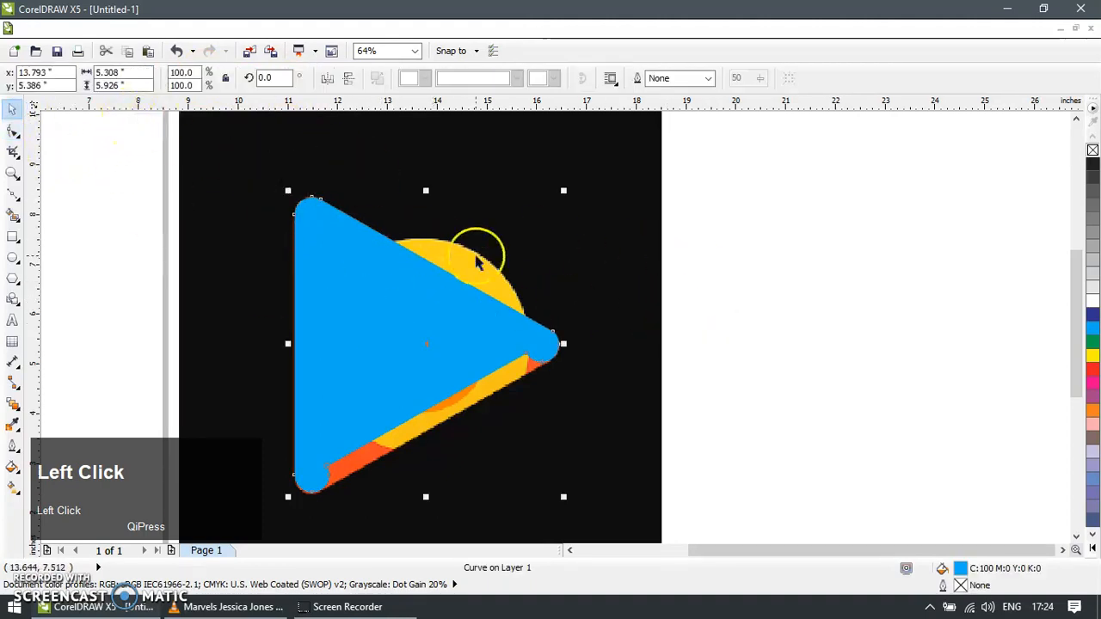
{"action": "left_click", "coordinate": [127, 85]}
{"action": "key", "text": "ctrl+c"}
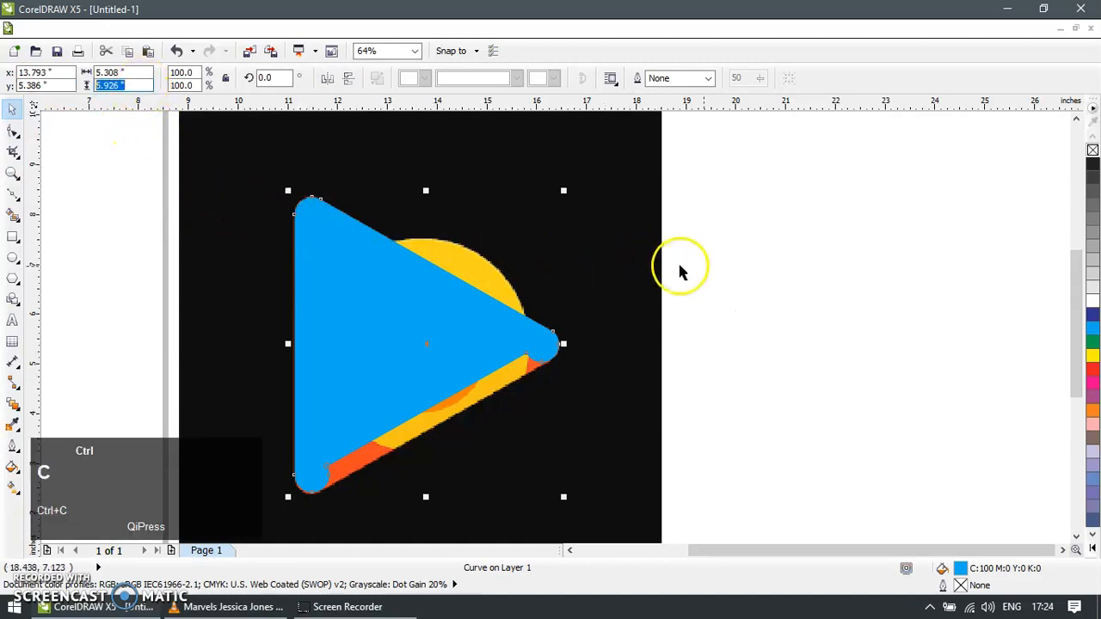
Draw a rectangle about 2.9 inches wide beside the logo bitmap and set its height to 5.926 inches.
{"action": "left_click", "coordinate": [797, 246]}
{"action": "key", "text": "F6"}
{"action": "left_click_drag", "start_coordinate": [734, 210], "coordinate": [879, 336]}
{"action": "left_click", "coordinate": [107, 73]}
{"action": "key", "text": "ctrl+v"}
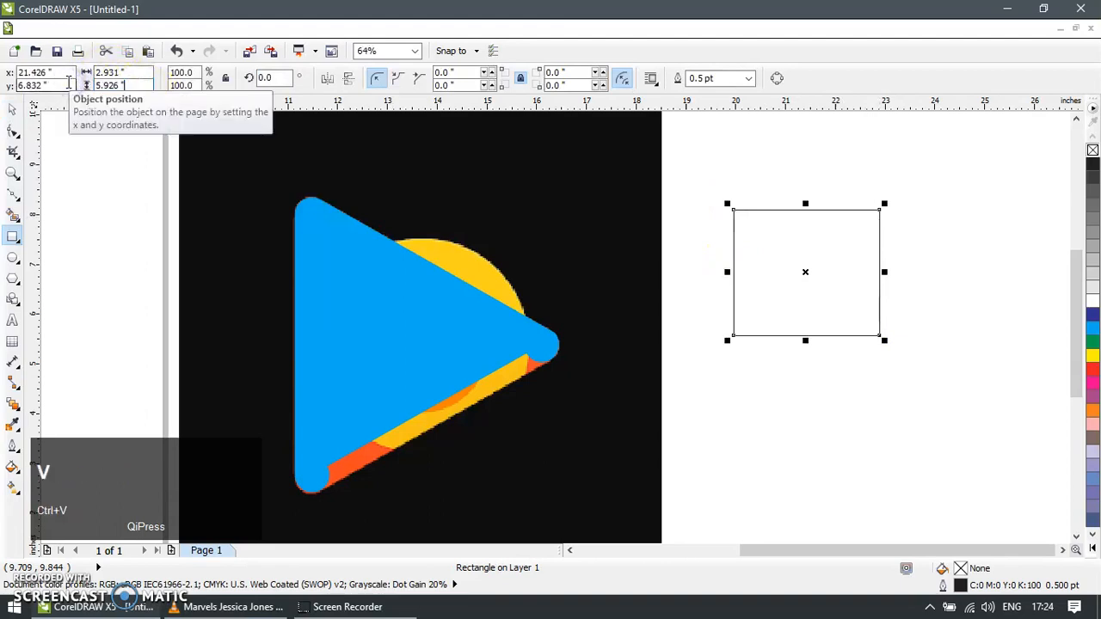
{"action": "key", "text": "Return"}
Convert the tall outlined rectangle beside the logo bitmap to curves.
{"action": "left_click", "coordinate": [12, 105]}
{"action": "key", "text": "r"}
{"action": "left_click", "coordinate": [961, 270]}
{"action": "key", "text": "F6"}
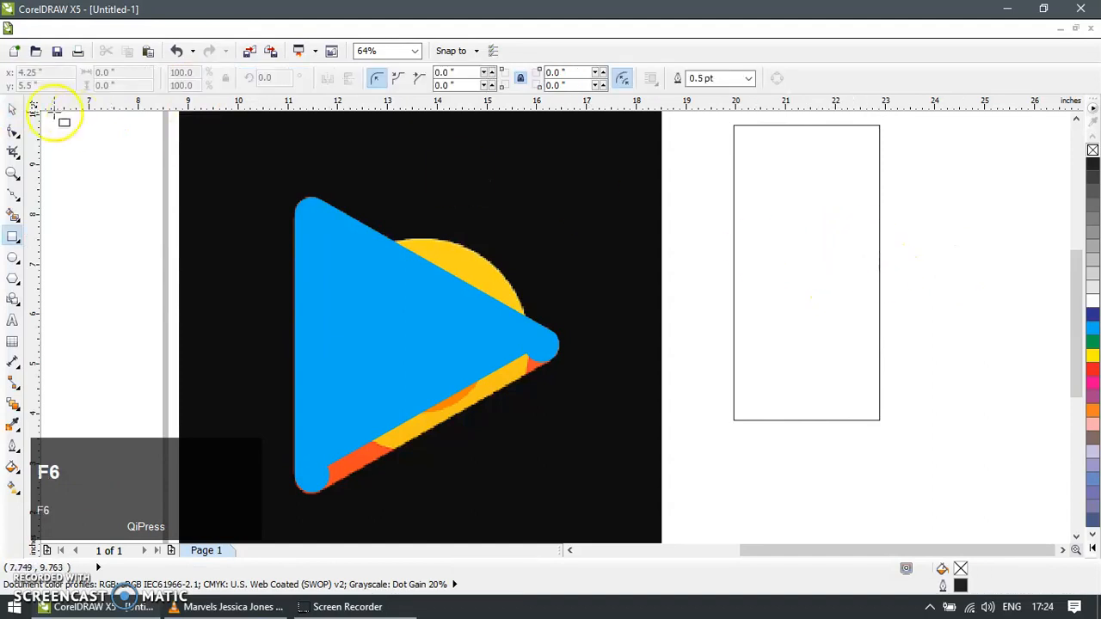
{"action": "left_click", "coordinate": [15, 110]}
{"action": "left_click", "coordinate": [735, 135]}
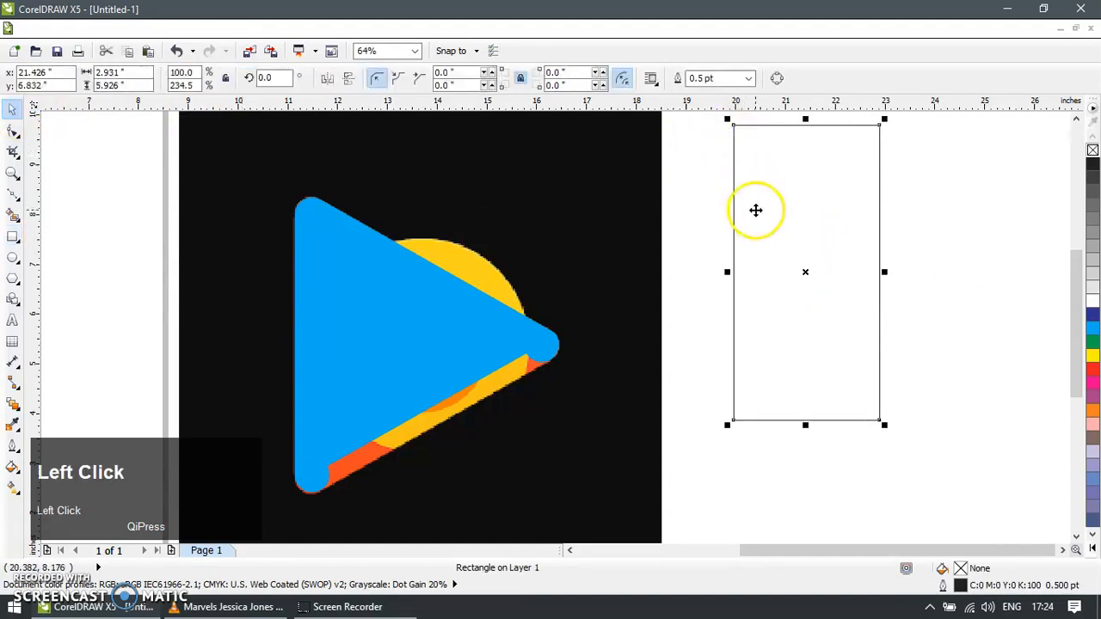
{"action": "key", "text": "ctrl+q"}
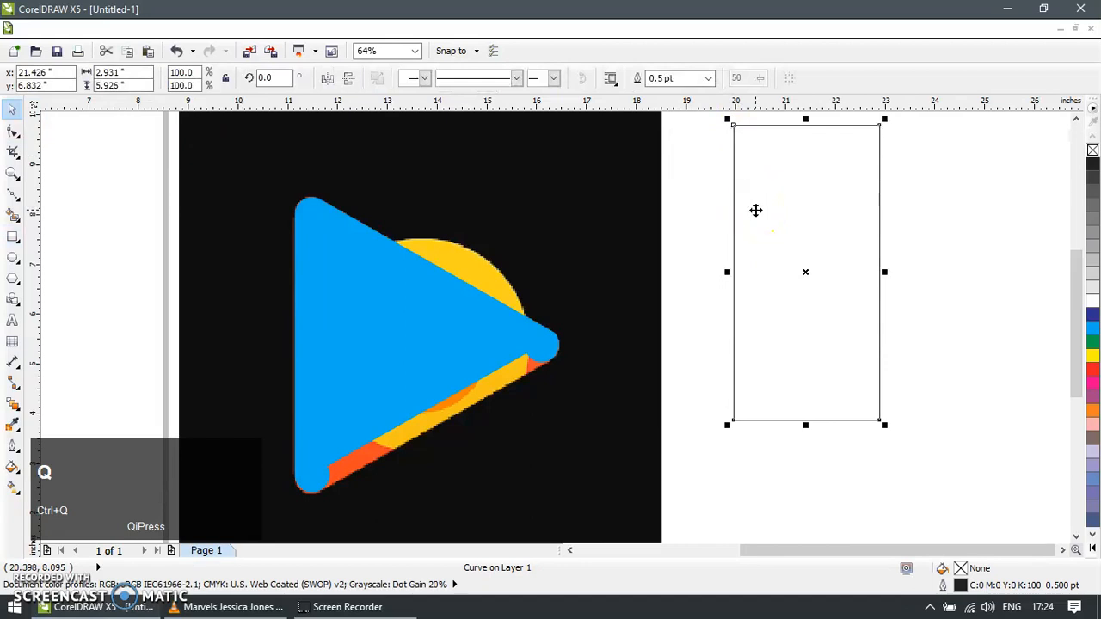
Scale the rectangle's height to 50 percent and align its top edge with the blue play shape's.
{"action": "left_click", "coordinate": [185, 85]}
{"action": "type", "text": "50"}
{"action": "key", "text": "Return"}
{"action": "left_click", "coordinate": [342, 327], "text": "shift"}
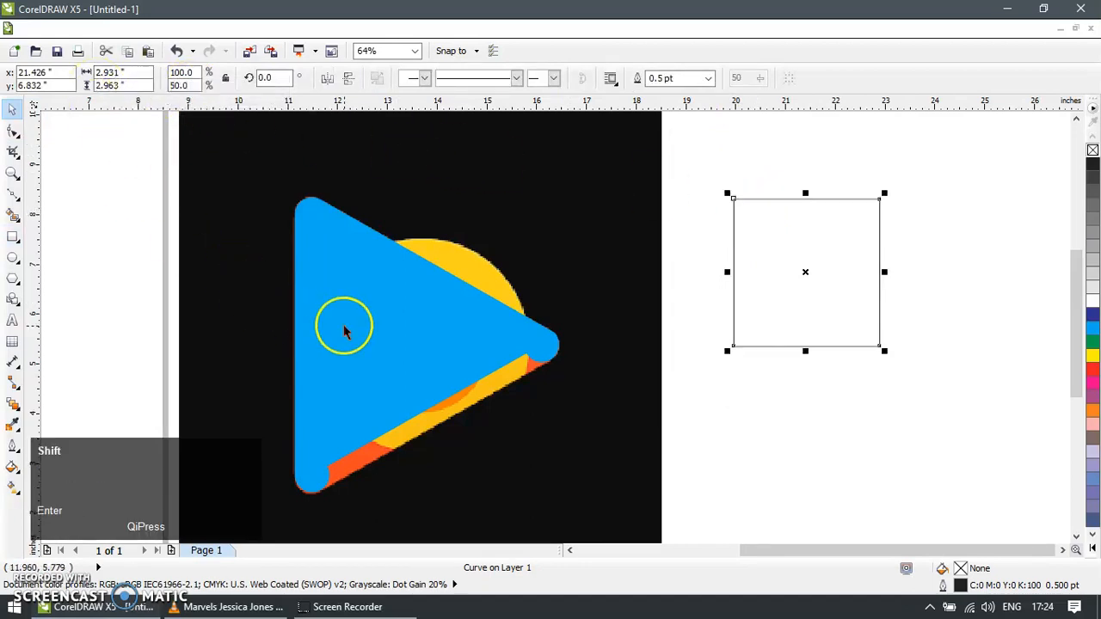
{"action": "key", "text": "t"}
Stretch the rectangle leftward to about 12.9 inches wide and slightly upward so it covers the play shape's upper half.
{"action": "left_click", "coordinate": [826, 342]}
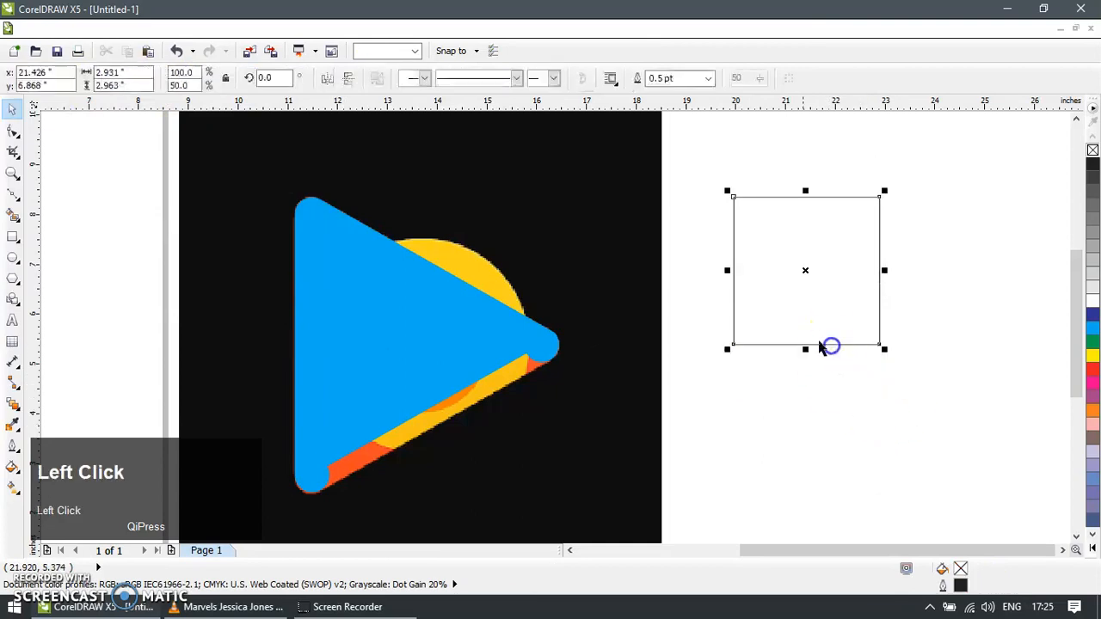
{"action": "left_click_drag", "start_coordinate": [728, 270], "coordinate": [231, 270]}
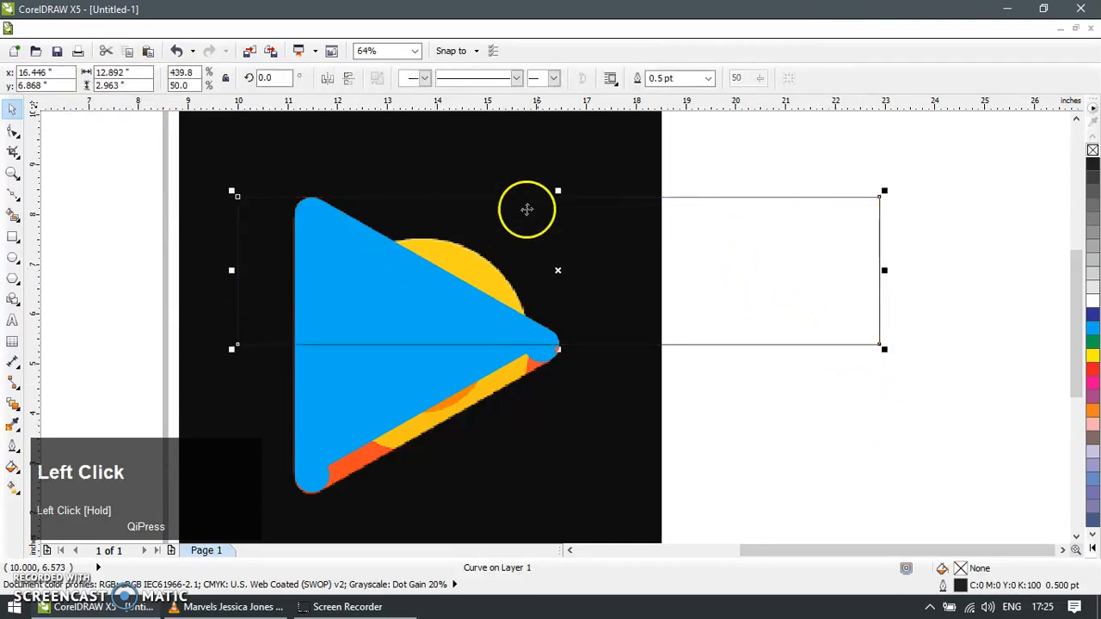
{"action": "left_click_drag", "start_coordinate": [557, 190], "coordinate": [563, 162]}
Intersect the rectangle with the blue play shape, and delete both originals to keep only the shape's upper half.
{"action": "left_click", "coordinate": [393, 376], "text": "shift"}
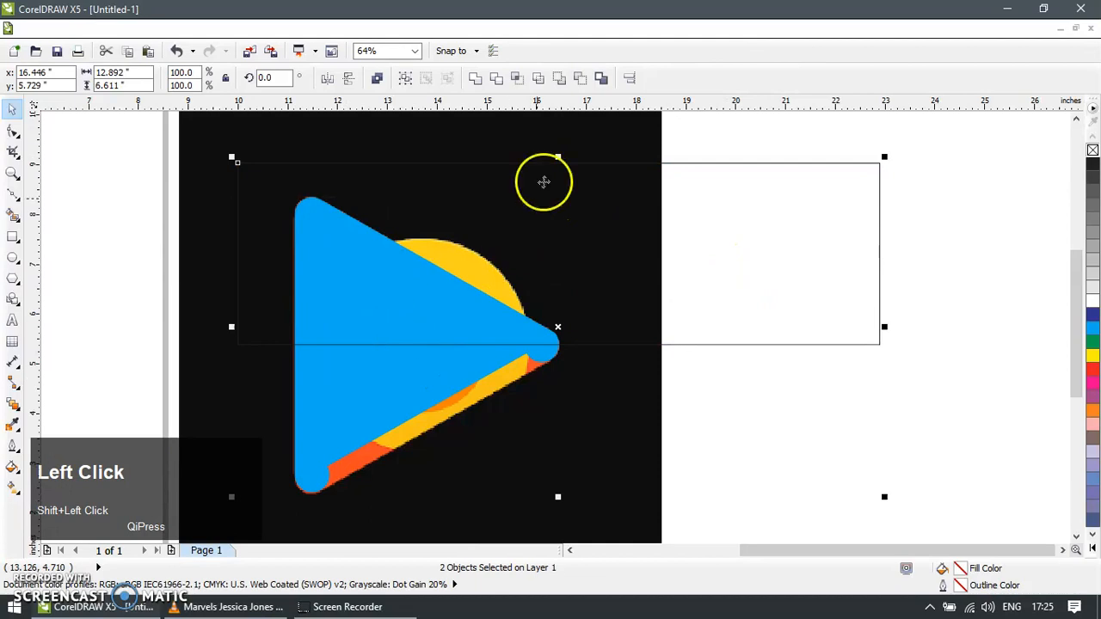
{"action": "left_click", "coordinate": [516, 79]}
{"action": "left_click", "coordinate": [768, 439]}
{"action": "left_click", "coordinate": [754, 342]}
{"action": "key", "text": "Delete"}
{"action": "left_click", "coordinate": [383, 406]}
{"action": "key", "text": "Delete"}
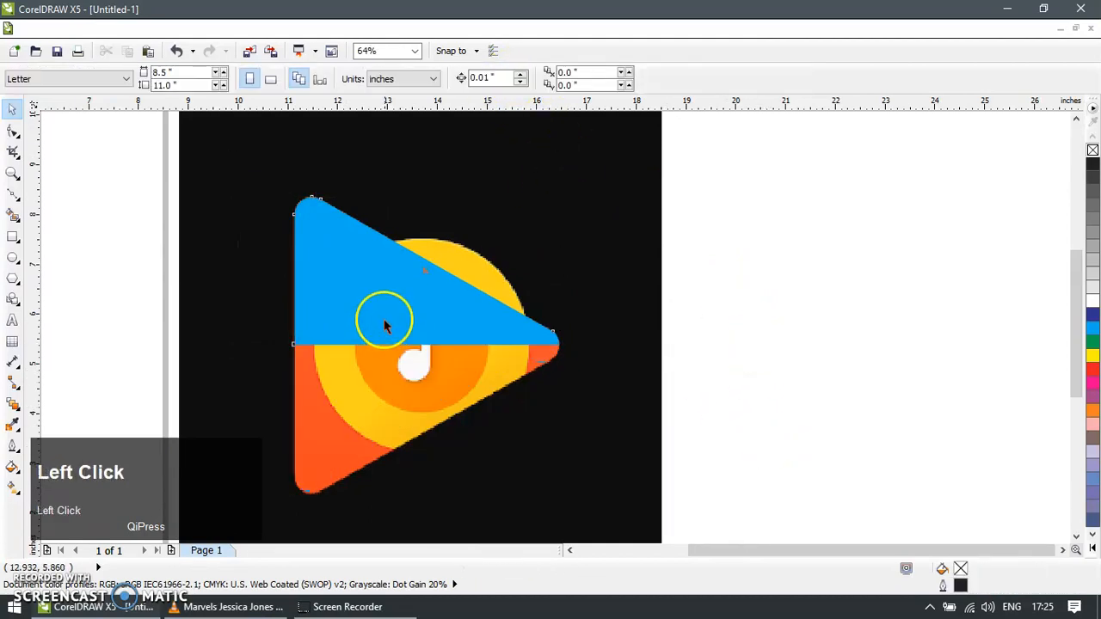
Mirror a copy of the blue upper half downward to complete the symmetrical play triangle.
{"action": "left_click_drag", "start_coordinate": [384, 326], "coordinate": [621, 295]}
{"action": "key", "text": "ctrl+z"}
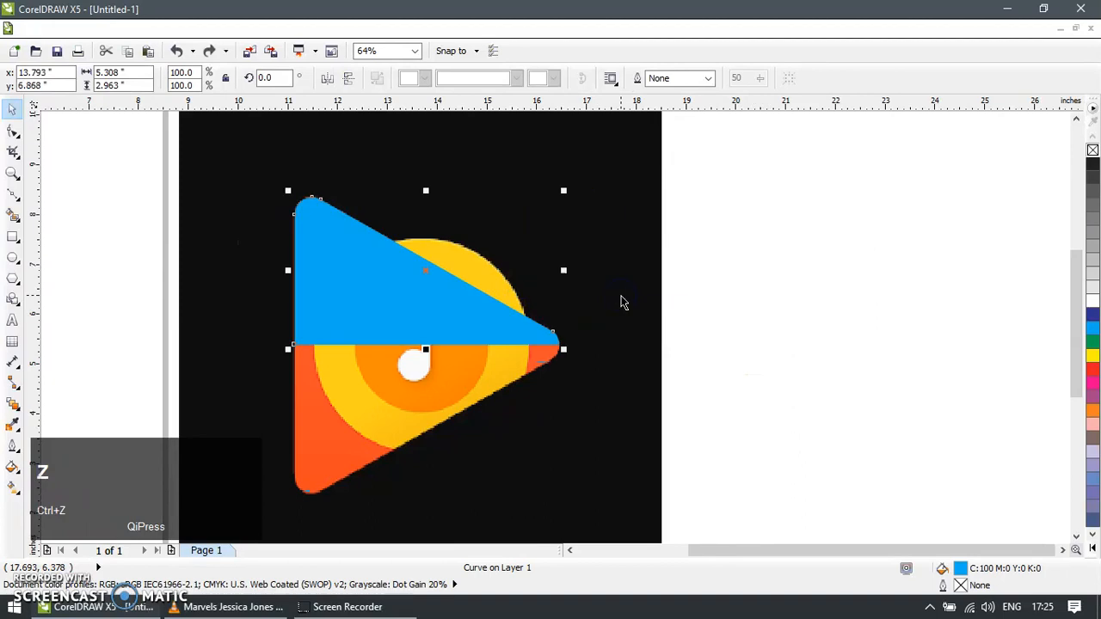
{"action": "left_click_drag", "start_coordinate": [425, 190], "coordinate": [421, 496]}
Weld the two blue halves into one play shape and move it to the right of the logo bitmap.
{"action": "left_click", "coordinate": [348, 291], "text": "shift"}
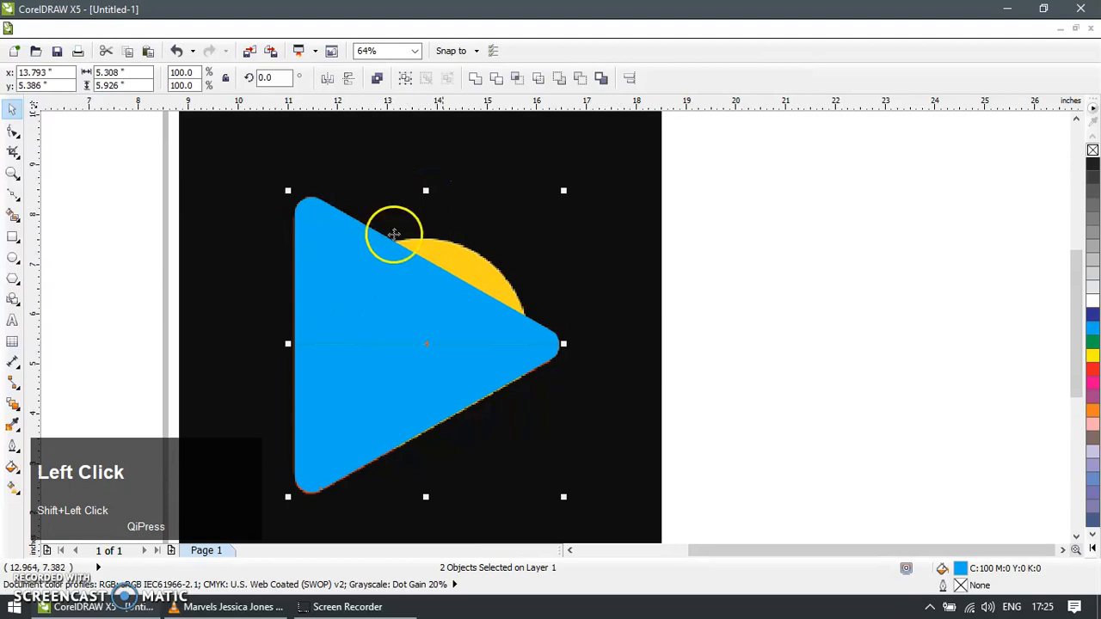
{"action": "left_click", "coordinate": [474, 79]}
{"action": "left_click_drag", "start_coordinate": [362, 327], "coordinate": [774, 347]}
{"action": "left_click", "coordinate": [325, 311]}
Draw a circle about 4.47 inches wide over the logo's yellow disc.
{"action": "key", "text": "z"}
{"action": "left_click_drag", "start_coordinate": [270, 204], "coordinate": [627, 508]}
{"action": "key", "text": "e"}
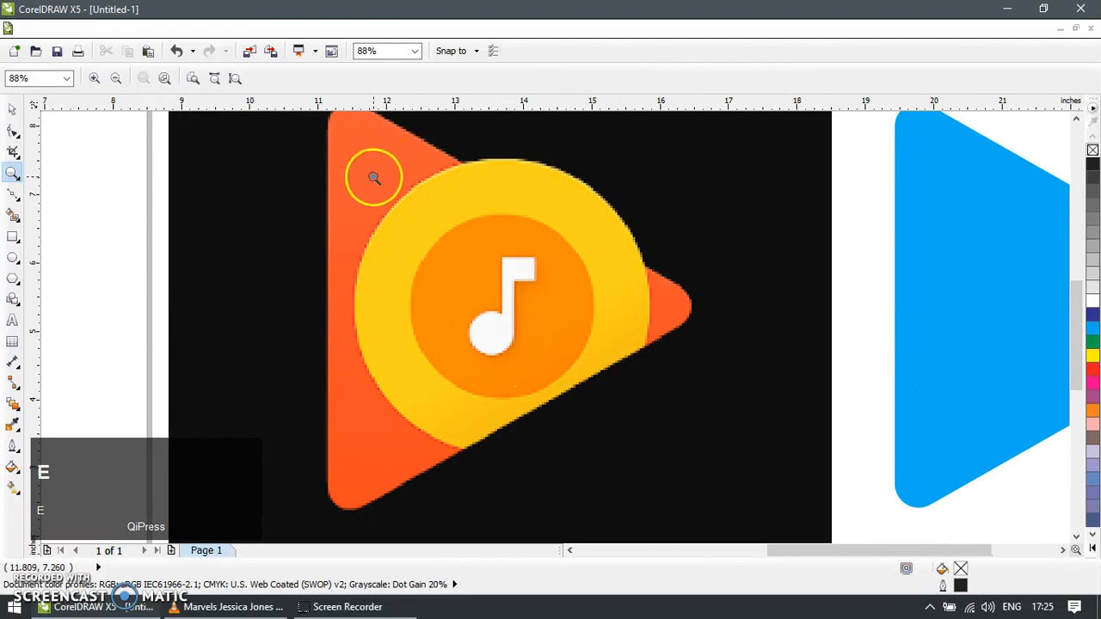
{"action": "key", "text": "F7"}
{"action": "left_click_drag", "start_coordinate": [356, 152], "coordinate": [652, 458]}
{"action": "left_click", "coordinate": [12, 109]}
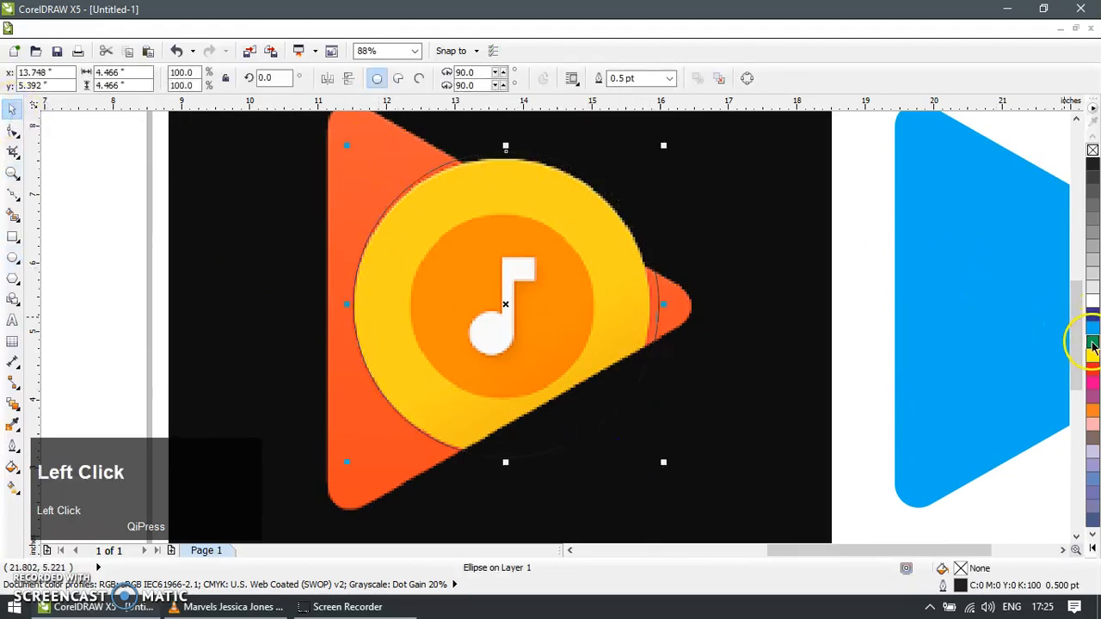
Give the circle a green outline with a width of 10 points.
{"action": "key", "text": "alt"}
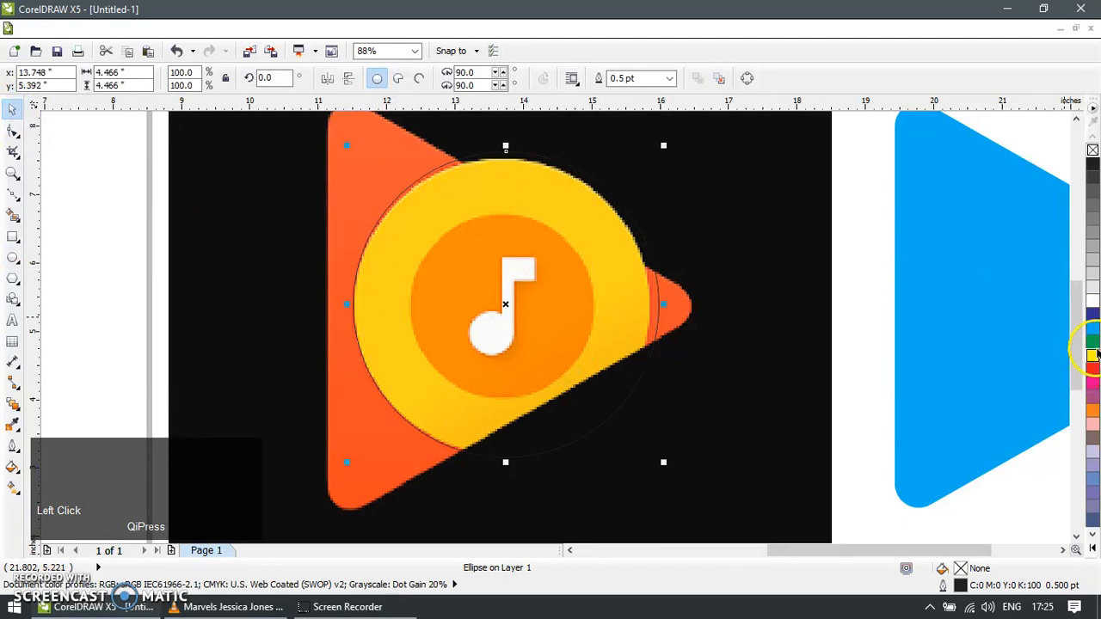
{"action": "left_click", "coordinate": [1093, 343], "text": "alt"}
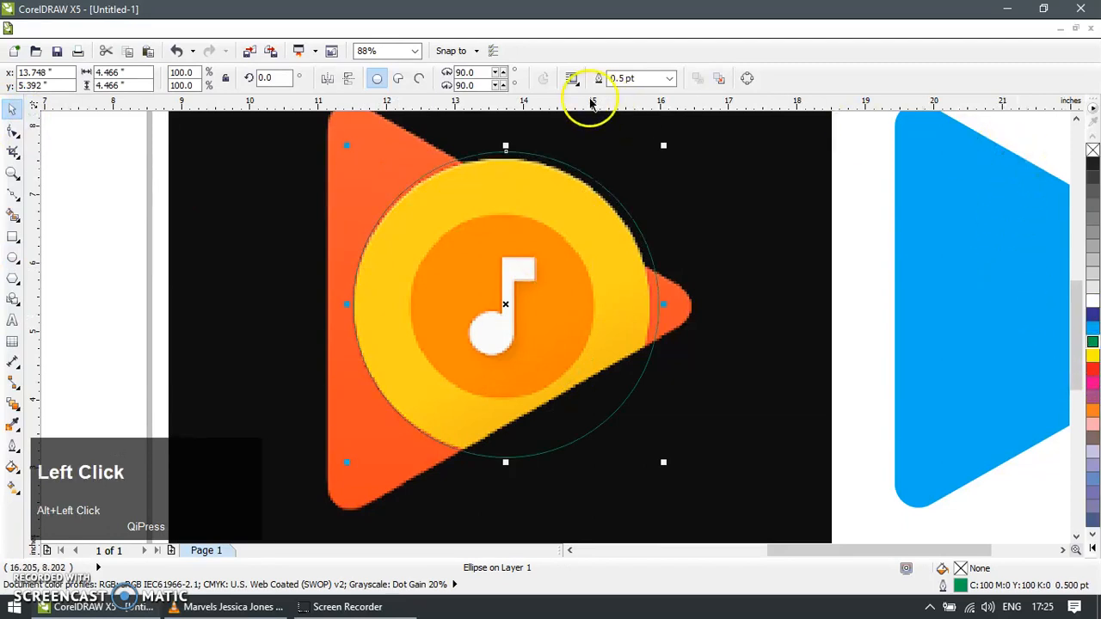
{"action": "key", "text": "F12"}
{"action": "left_click", "coordinate": [435, 215]}
{"action": "type", "text": "1"}
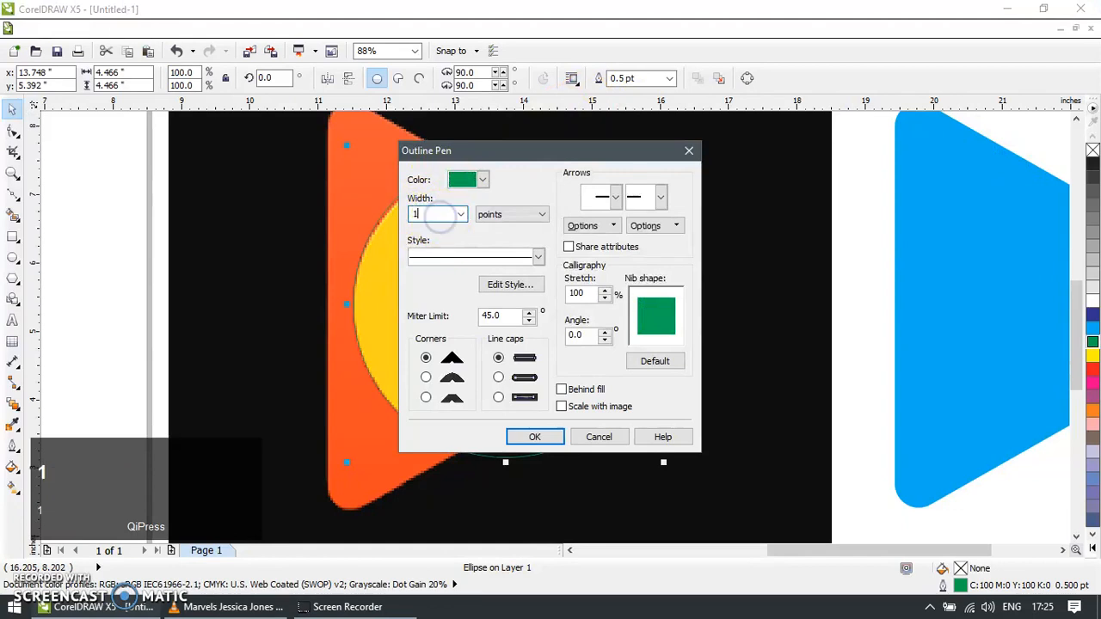
{"action": "type", "text": "0"}
{"action": "key", "text": "Return"}
Move and shrink the green circle to about 4.35 inches to fit the yellow disc, and set its outline to 5 points.
{"action": "left_click_drag", "start_coordinate": [528, 176], "coordinate": [543, 166]}
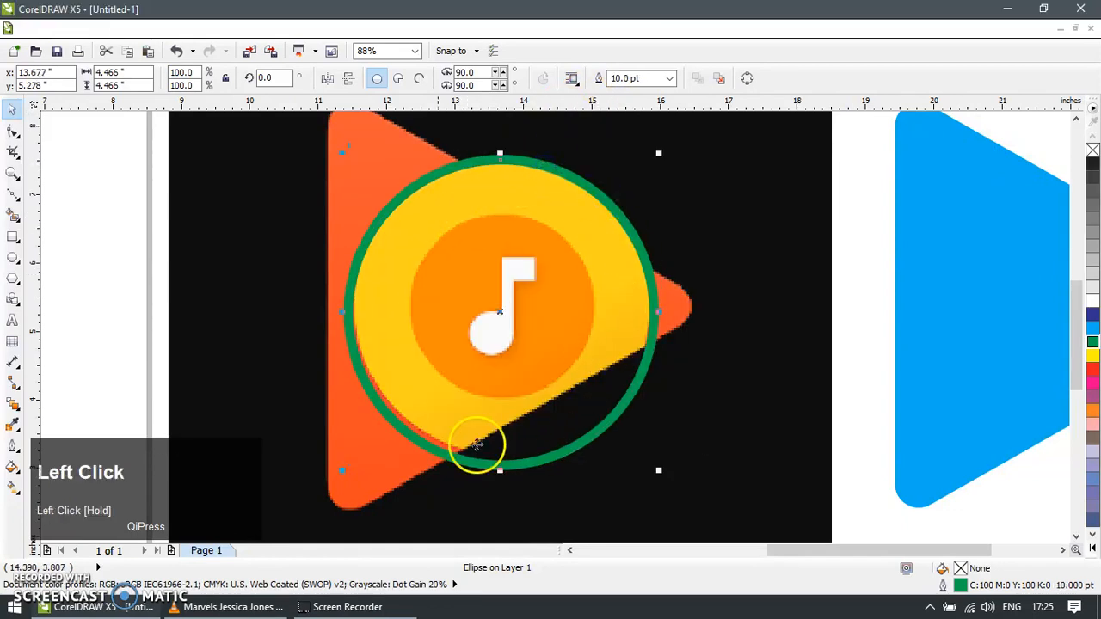
{"action": "left_click_drag", "start_coordinate": [343, 468], "coordinate": [358, 463]}
{"action": "key", "text": "F12"}
{"action": "left_click", "coordinate": [442, 214]}
{"action": "type", "text": "5"}
{"action": "key", "text": "Return"}
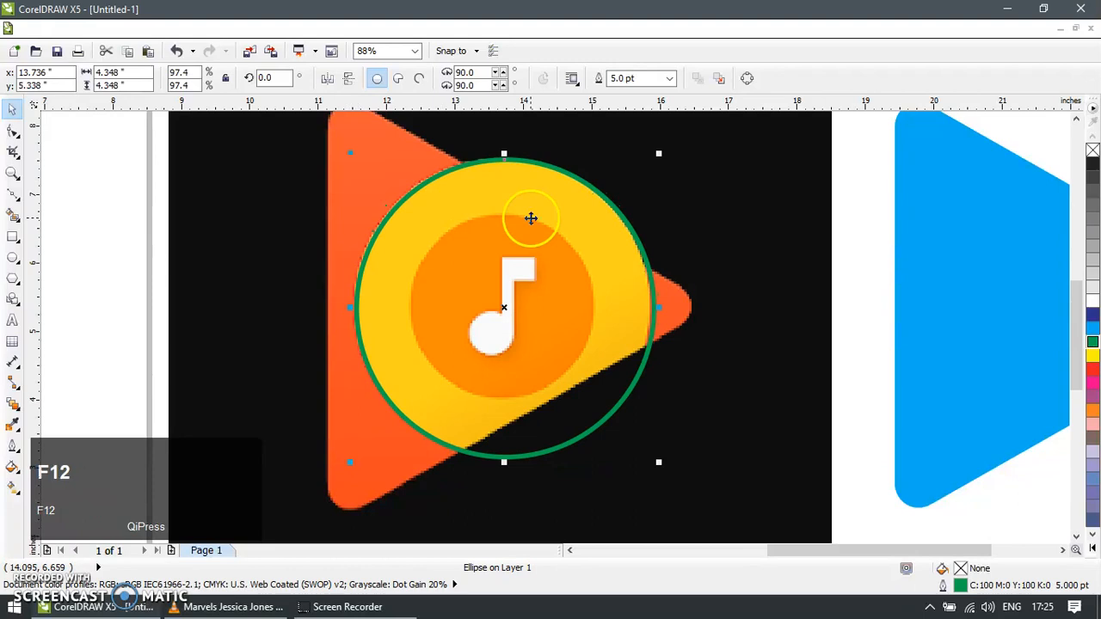
Set the circle's outline to 3 points and refine its fit around the yellow disc to about 4.31 inches wide.
{"action": "key", "text": "F12"}
{"action": "left_click", "coordinate": [446, 213]}
{"action": "type", "text": "3"}
{"action": "key", "text": "Return"}
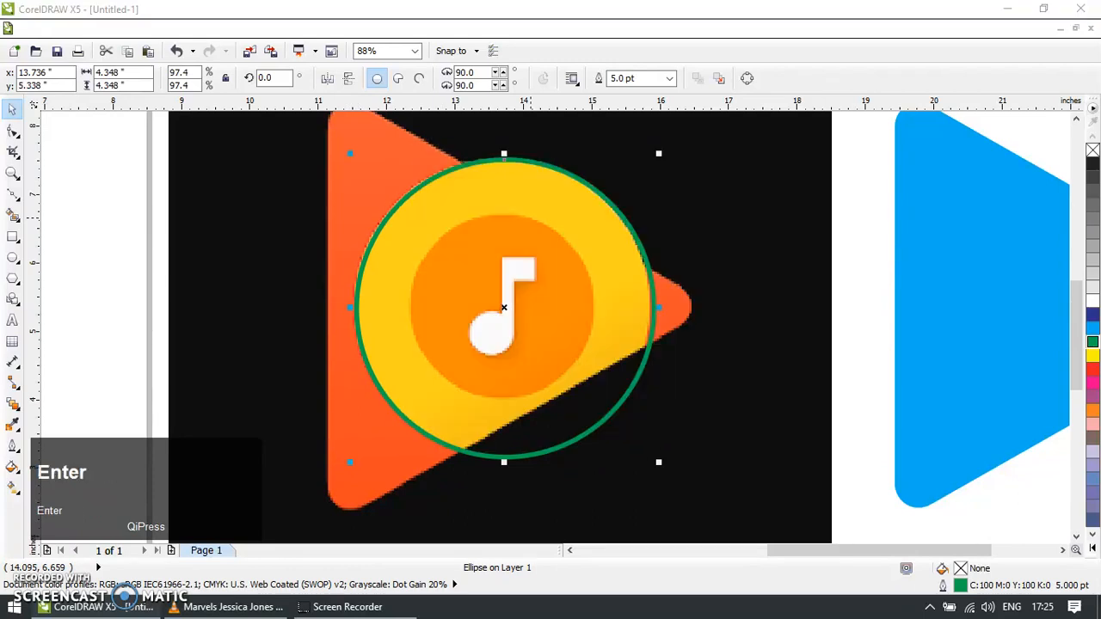
{"action": "left_click_drag", "start_coordinate": [350, 153], "coordinate": [347, 151]}
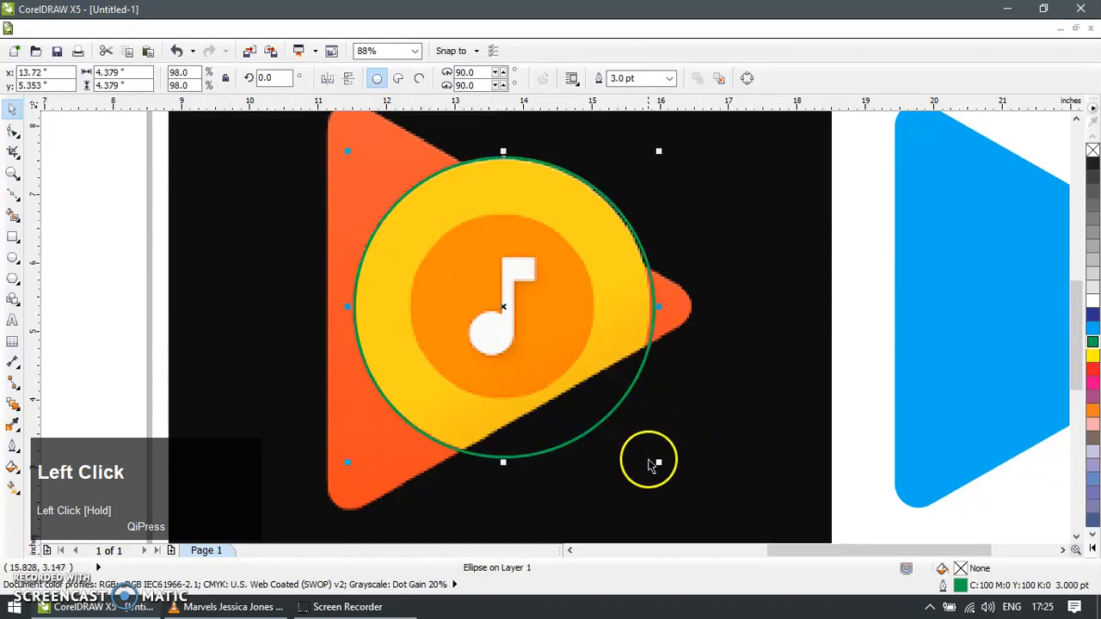
{"action": "left_click_drag", "start_coordinate": [659, 462], "coordinate": [654, 457]}
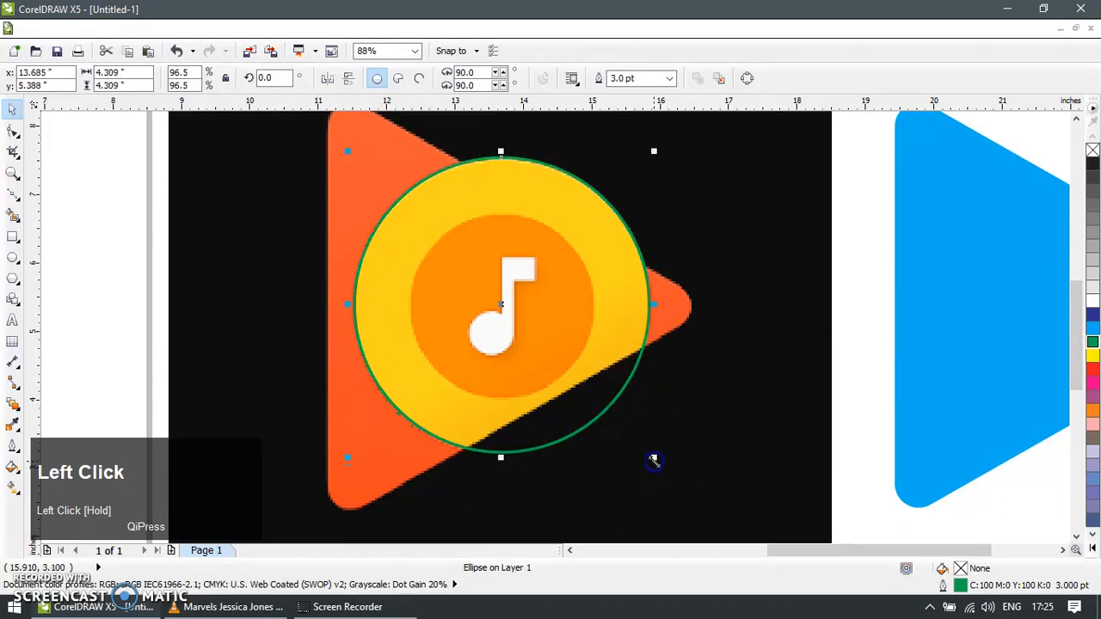
Make a concentric copy of the green circle, scaled to about 2.64 inches wide, around the orange disc.
{"action": "mouse_move", "coordinate": [654, 151]}
{"action": "left_mouse_down"}
{"action": "mouse_move", "coordinate": [608, 215]}
{"action": "mouse_move", "coordinate": [614, 204]}
{"action": "left_mouse_up"}
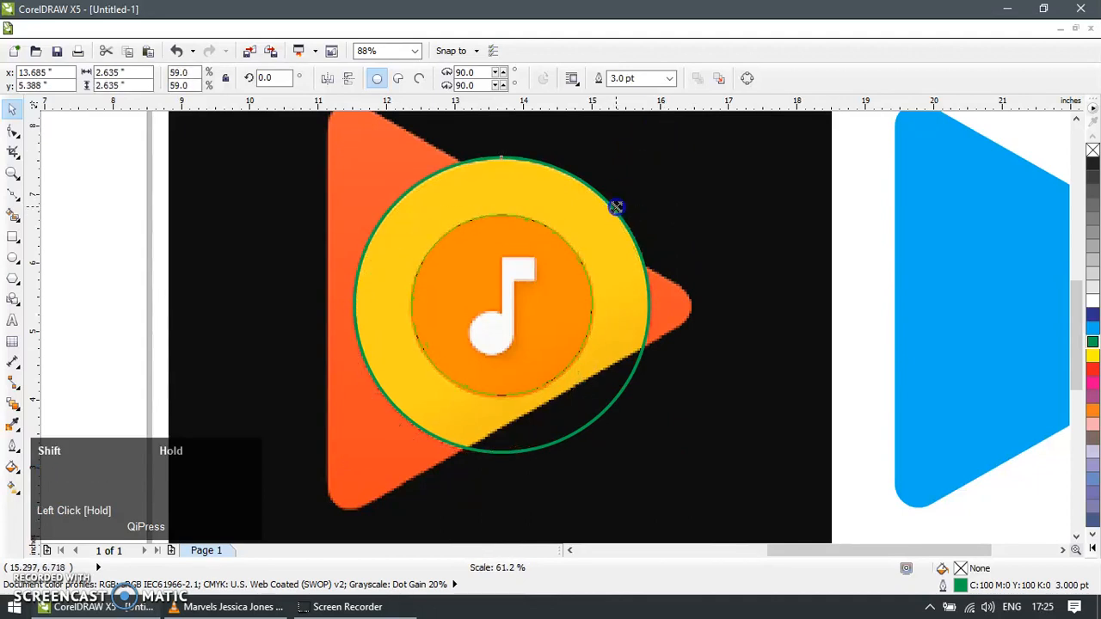
{"action": "left_click", "coordinate": [824, 399]}
Copy the inner green circle and shrink the copy to about 0.65 inches wide over the music note's round head.
{"action": "key", "text": "z"}
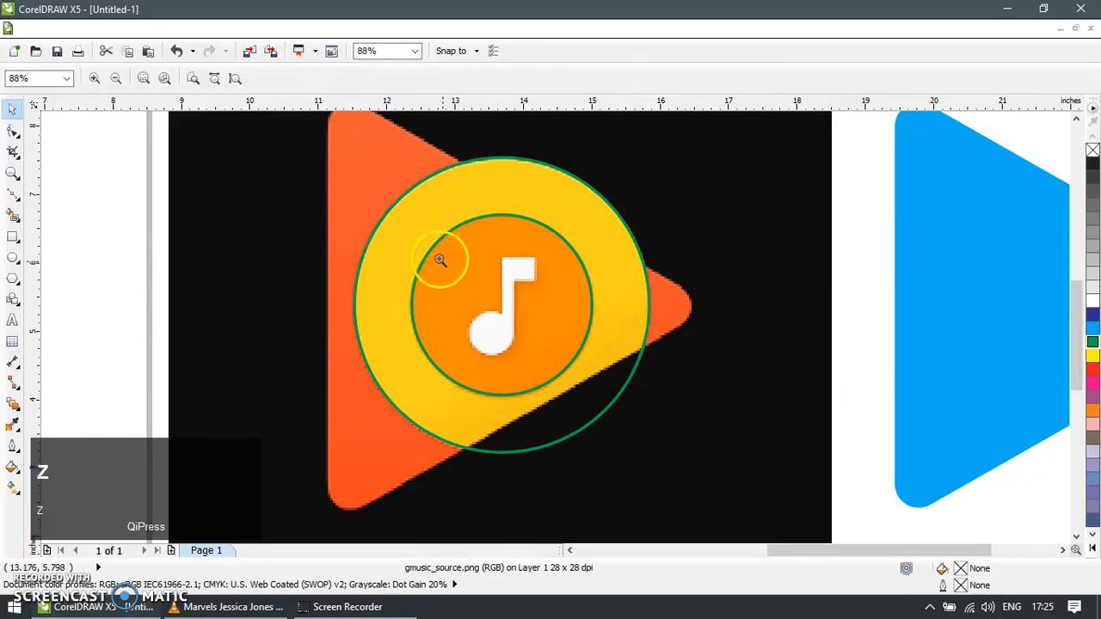
{"action": "left_click_drag", "start_coordinate": [443, 197], "coordinate": [663, 433]}
{"action": "left_click_drag", "start_coordinate": [147, 241], "coordinate": [58, 119]}
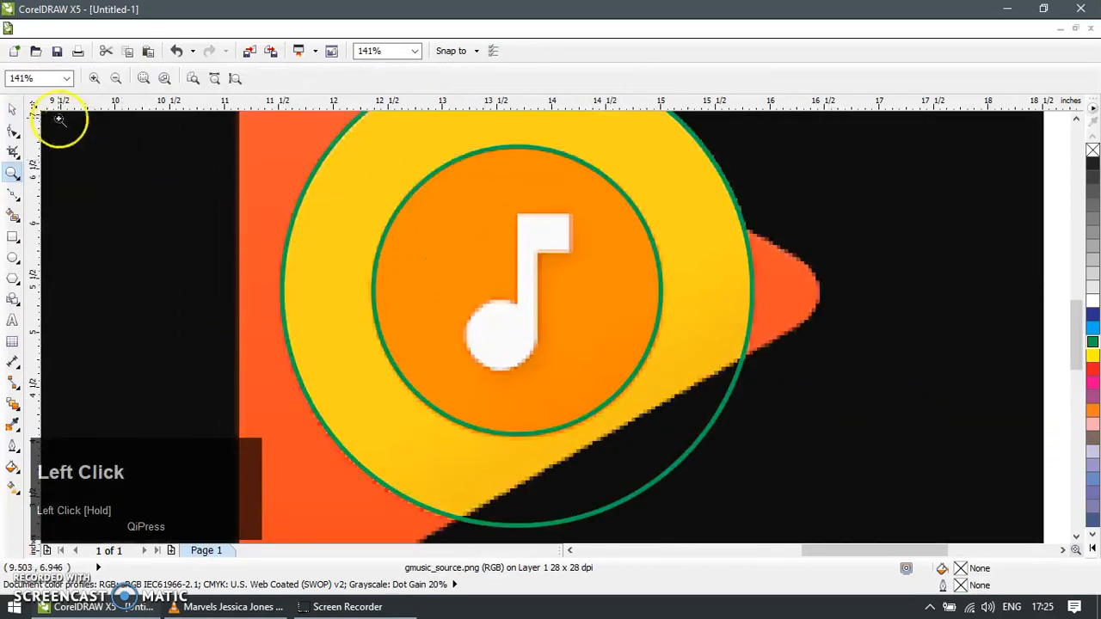
{"action": "left_click", "coordinate": [13, 110]}
{"action": "left_click", "coordinate": [583, 165]}
{"action": "key", "text": "ctrl+d"}
{"action": "left_click_drag", "start_coordinate": [663, 140], "coordinate": [501, 332]}
{"action": "left_click_drag", "start_coordinate": [535, 374], "coordinate": [546, 379]}
Draw a rectangle over the music note's flag and make a copy narrowed to about 0.195 inches for the stem.
{"action": "key", "text": "z"}
{"action": "left_click", "coordinate": [612, 328]}
{"action": "left_click", "coordinate": [12, 114]}
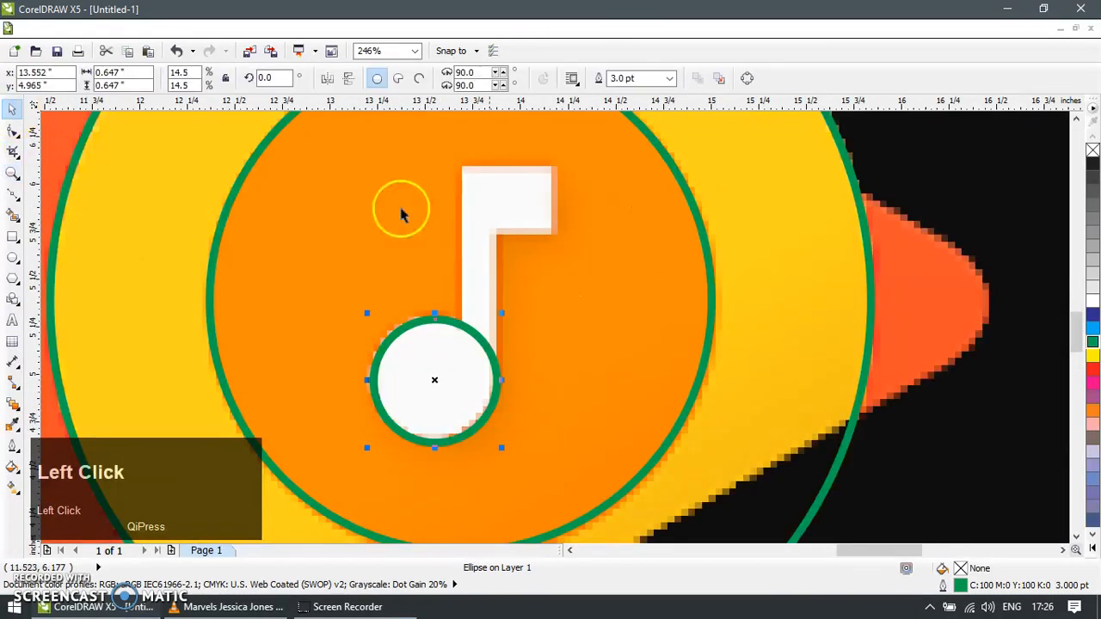
{"action": "key", "text": "F6"}
{"action": "left_click_drag", "start_coordinate": [462, 167], "coordinate": [503, 210]}
{"action": "key", "text": "ctrl+d"}
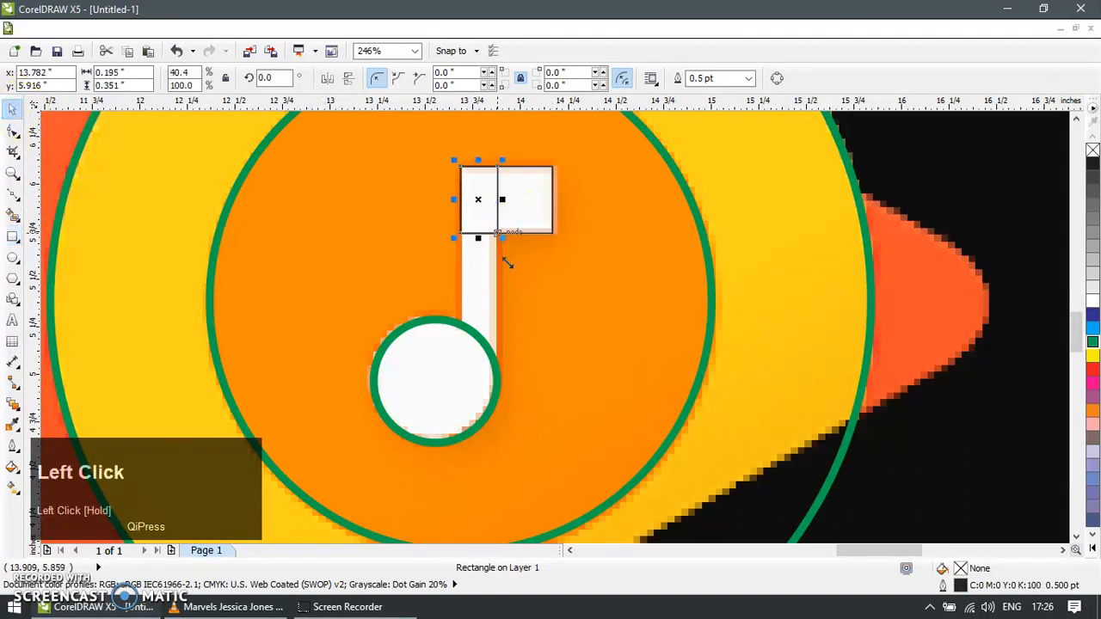
Align the narrow stem rectangle's right edge with the note-head circle and extend it down into the circle.
{"action": "left_click", "coordinate": [490, 358], "text": "shift"}
{"action": "key", "text": "r"}
{"action": "left_click", "coordinate": [487, 236]}
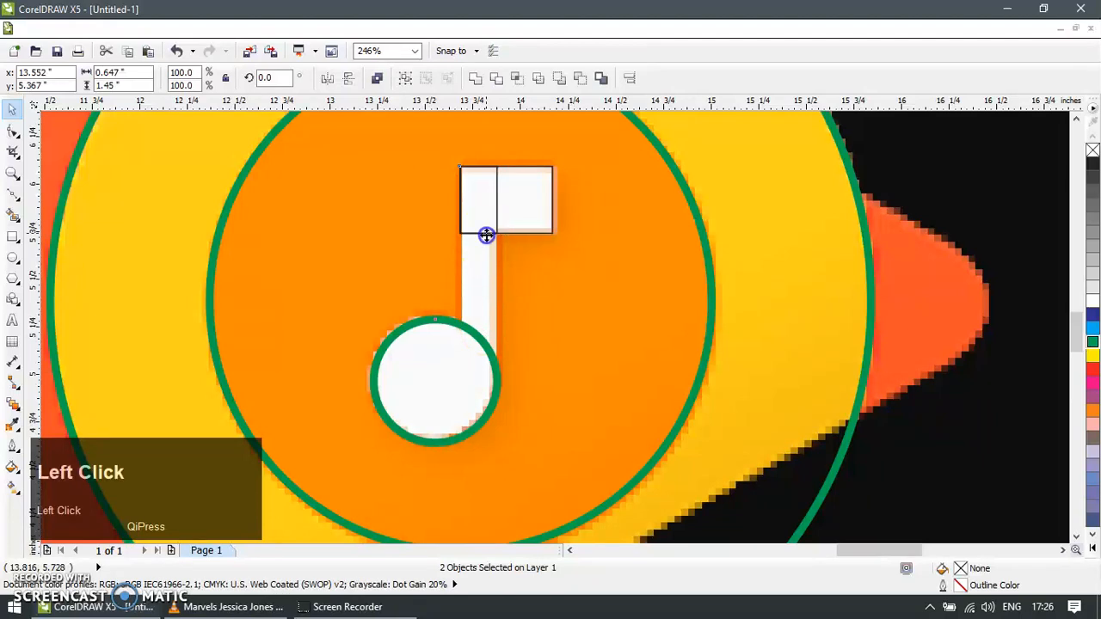
{"action": "key", "text": "Escape"}
{"action": "left_click", "coordinate": [494, 216]}
{"action": "left_click_drag", "start_coordinate": [478, 238], "coordinate": [480, 364]}
Weld the flag rectangle, the stem rectangle and the note-head circle into one music note shape.
{"action": "left_click", "coordinate": [434, 318], "text": "shift"}
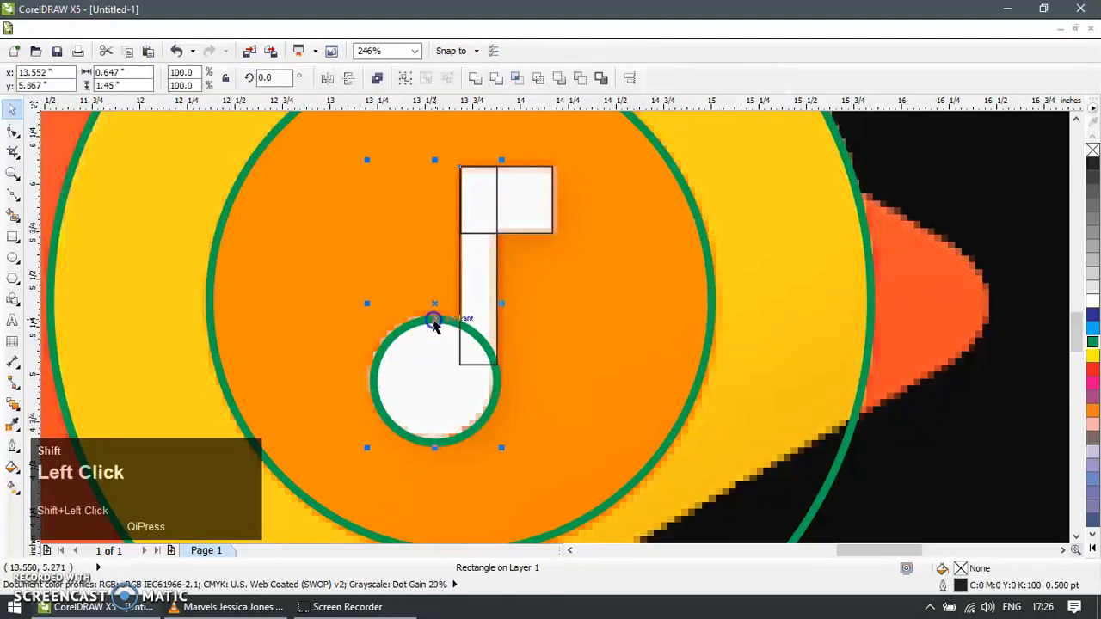
{"action": "left_click", "coordinate": [524, 234]}
{"action": "left_click_drag", "start_coordinate": [457, 197], "coordinate": [465, 269]}
{"action": "left_click", "coordinate": [457, 266], "text": "shift"}
{"action": "left_click", "coordinate": [433, 325], "text": "shift"}
{"action": "left_click", "coordinate": [474, 79]}
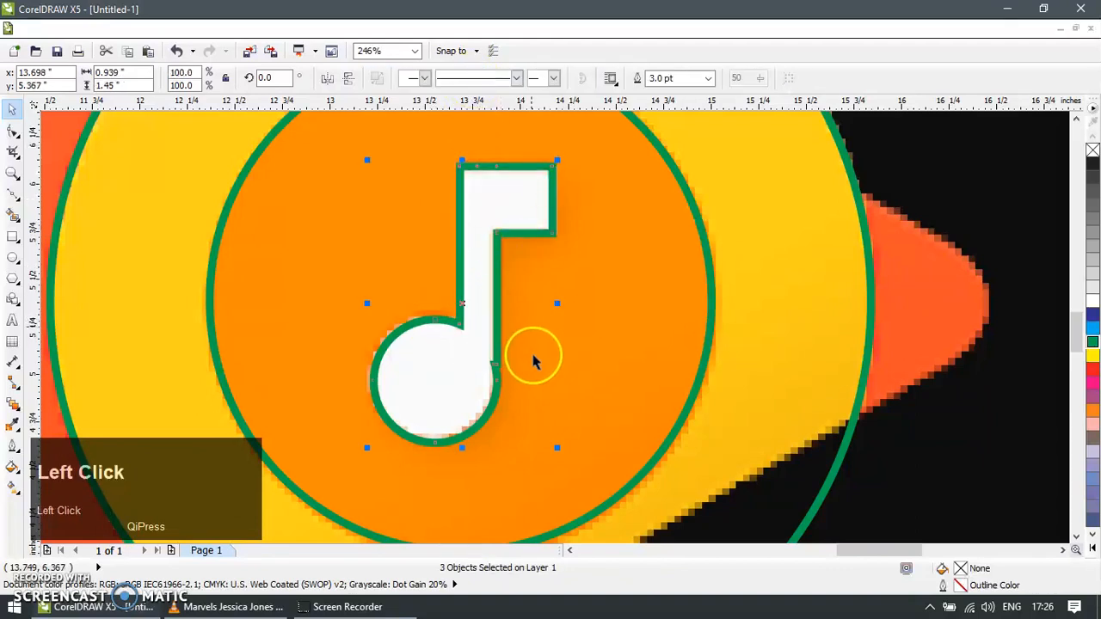
Delete the surplus nodes where the note's stem meets its head and along the flag's top edge.
{"action": "key", "text": "F10"}
{"action": "left_click_drag", "start_coordinate": [512, 344], "coordinate": [483, 380]}
{"action": "key", "text": "Delete"}
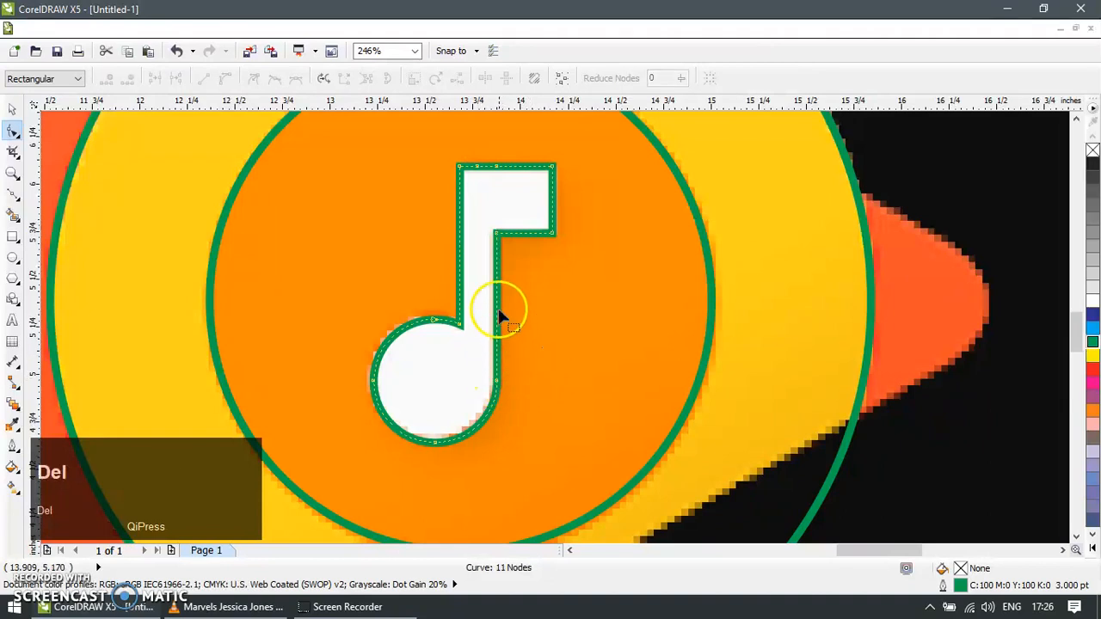
{"action": "left_click_drag", "start_coordinate": [472, 178], "coordinate": [484, 203]}
{"action": "key", "text": "Delete"}
Delete the small leftover blue circle below the logo bitmap.
{"action": "scroll", "coordinate": [543, 320], "scroll_direction": "down", "scroll_amount": 5}
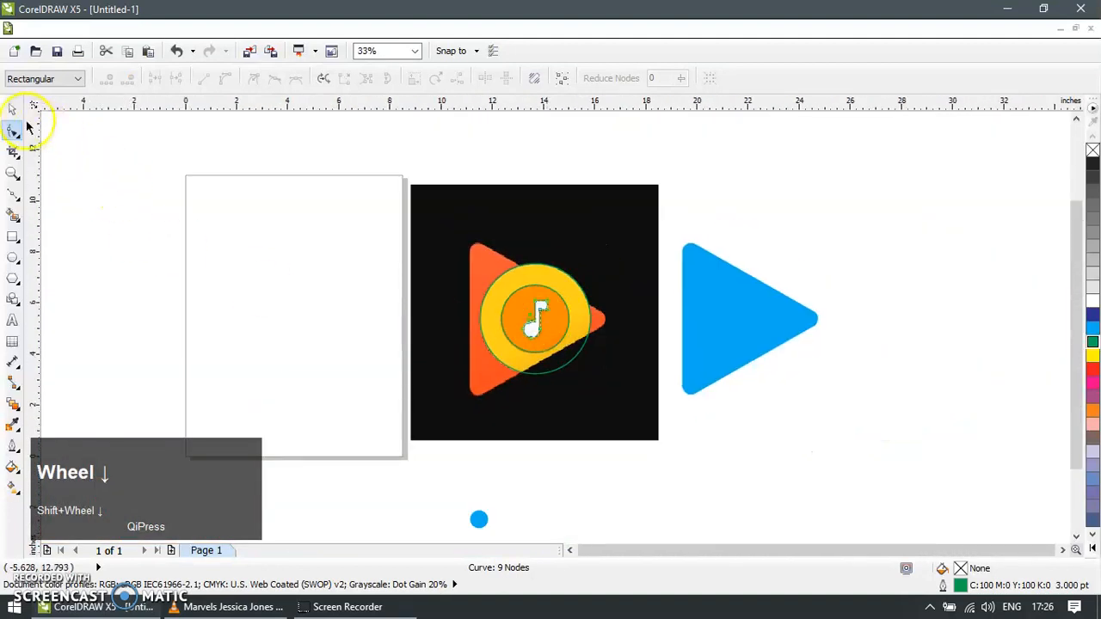
{"action": "left_click", "coordinate": [13, 109]}
{"action": "left_click", "coordinate": [297, 222]}
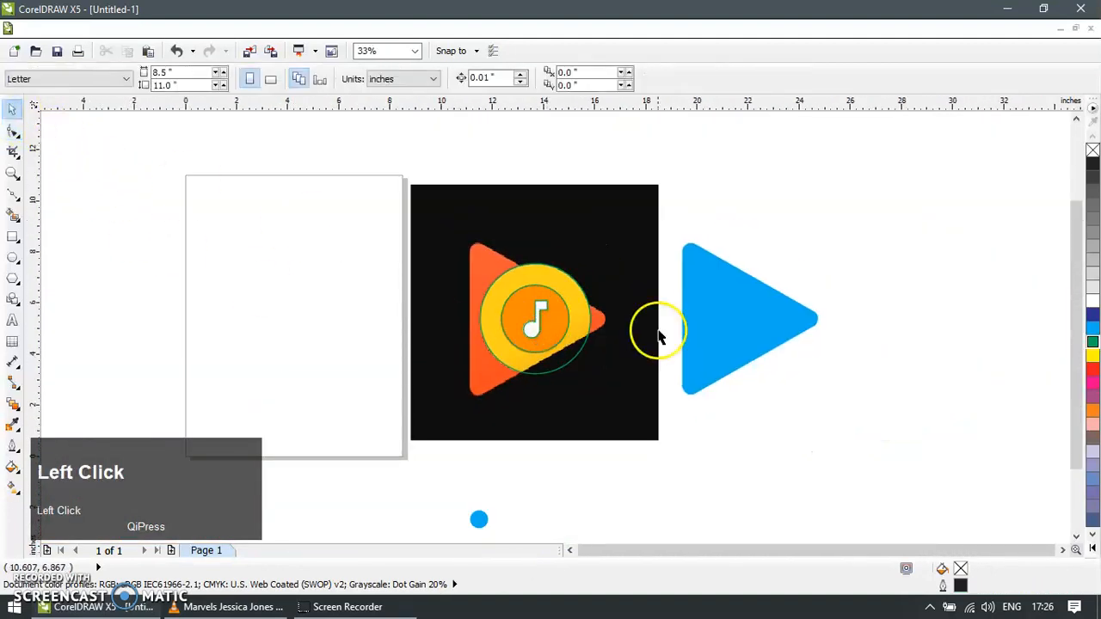
{"action": "left_click_drag", "start_coordinate": [738, 317], "coordinate": [793, 378]}
{"action": "key", "text": "ctrl+z"}
{"action": "key", "text": "z"}
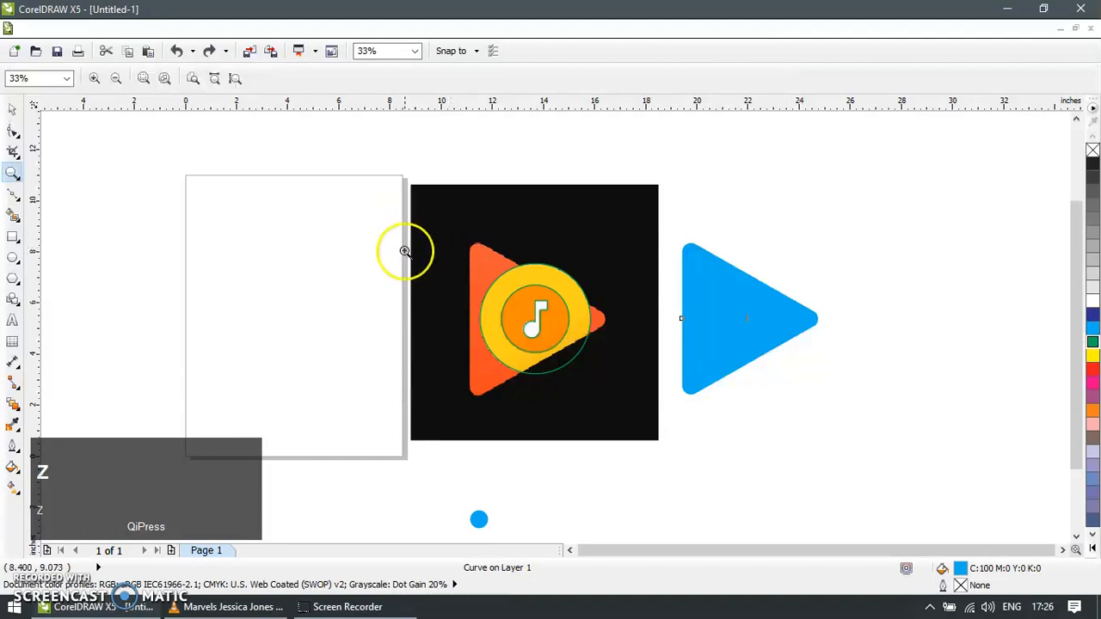
{"action": "left_click", "coordinate": [13, 109]}
{"action": "left_click", "coordinate": [479, 519]}
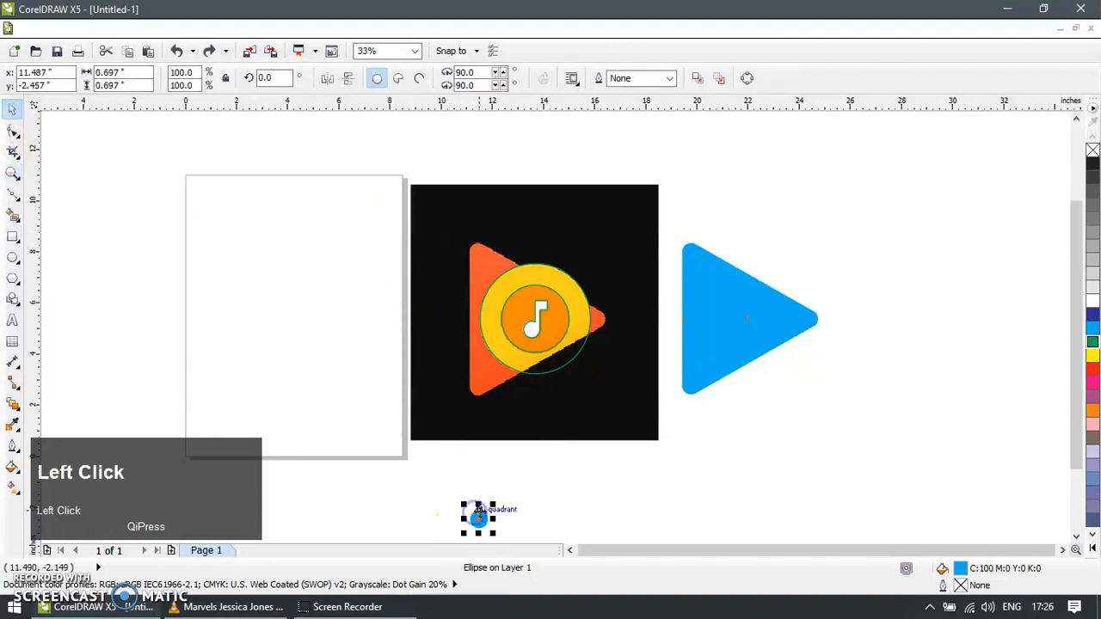
{"action": "key", "text": "Delete"}
{"action": "key", "text": "z"}
{"action": "left_click_drag", "start_coordinate": [419, 226], "coordinate": [824, 439]}
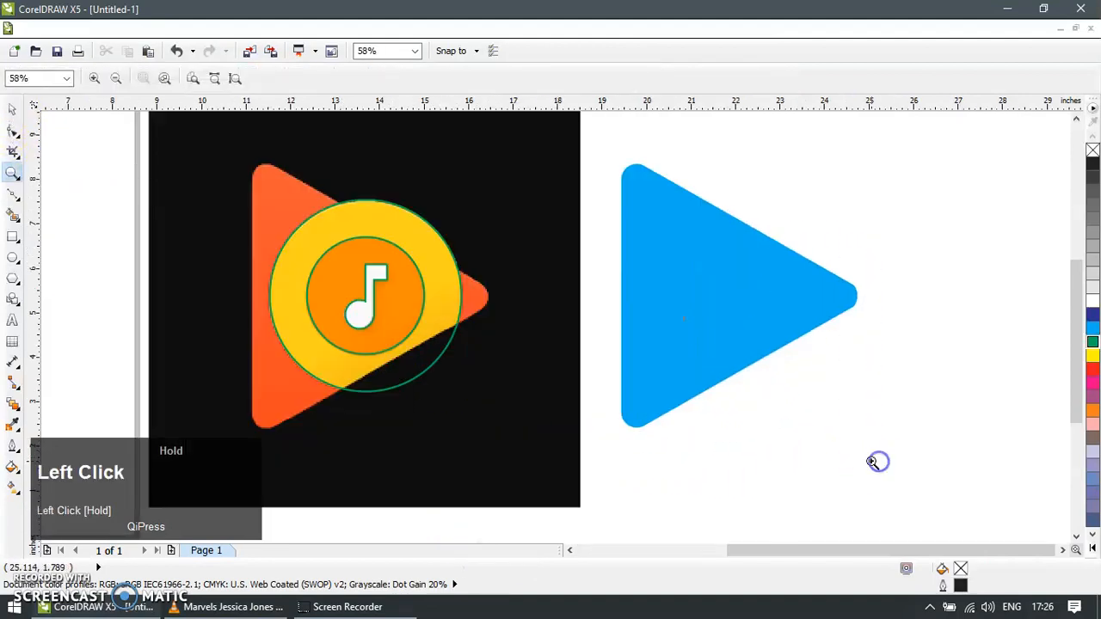
{"action": "left_click", "coordinate": [13, 109]}
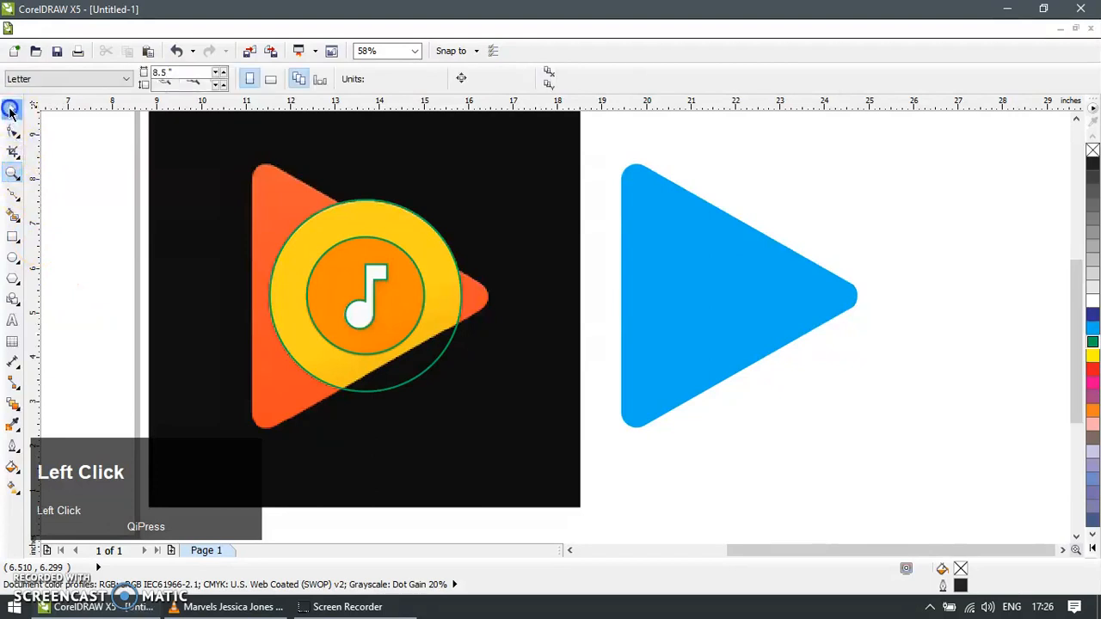
Set up a linear fountain fill with a -90 degree angle for the blue triangle.
{"action": "left_click", "coordinate": [734, 269]}
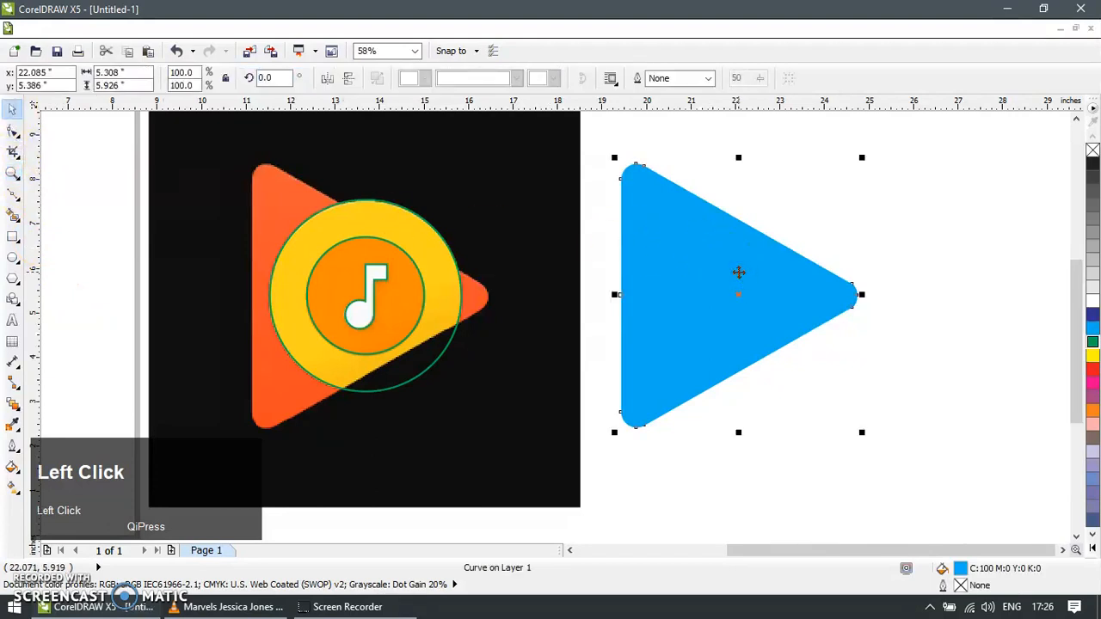
{"action": "key", "text": "F11"}
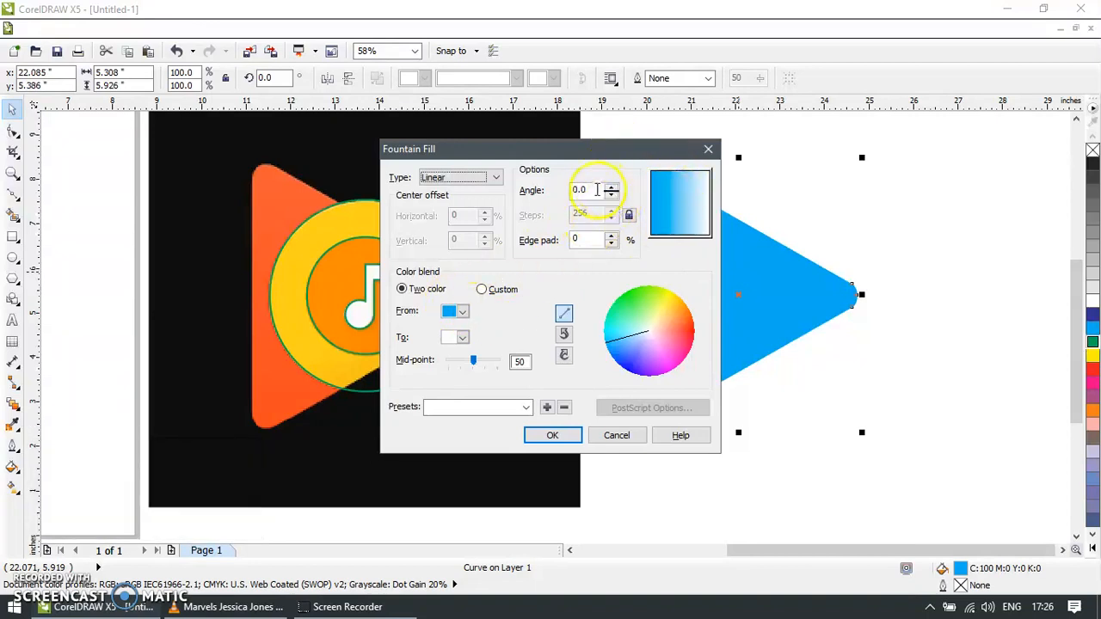
{"action": "left_click", "coordinate": [597, 190]}
{"action": "type", "text": "-90"}
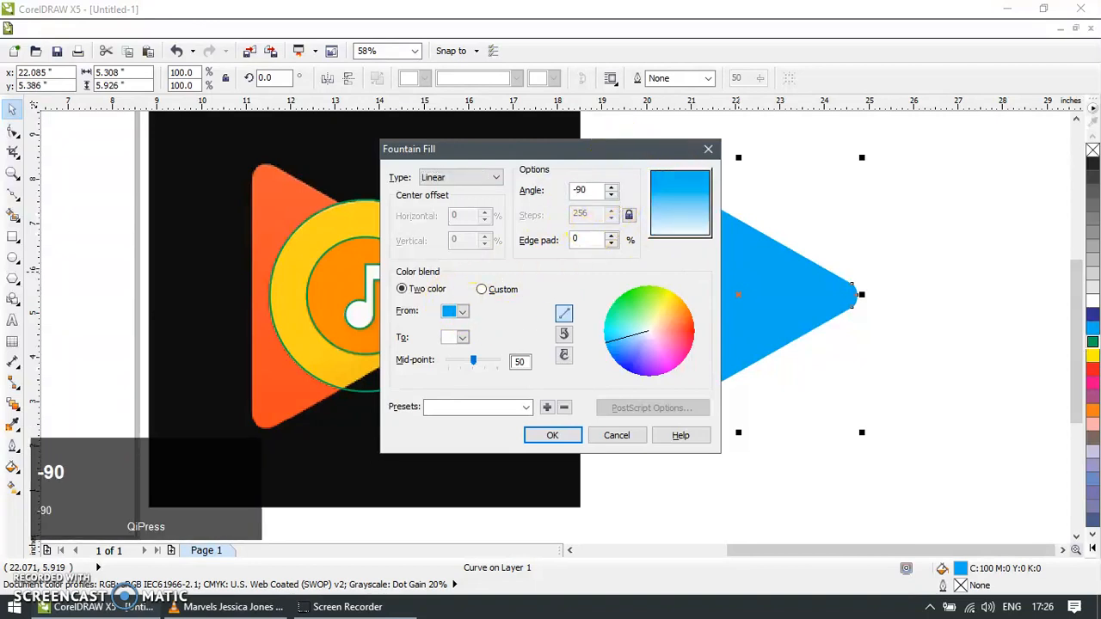
{"action": "left_click_drag", "start_coordinate": [576, 150], "coordinate": [892, 182]}
Sample the triangle's gradient start colour from the logo triangle's upper corner and its end colour from the lower corner, and apply the fill.
{"action": "left_click", "coordinate": [789, 325]}
{"action": "left_click", "coordinate": [774, 446]}
{"action": "left_click", "coordinate": [276, 168]}
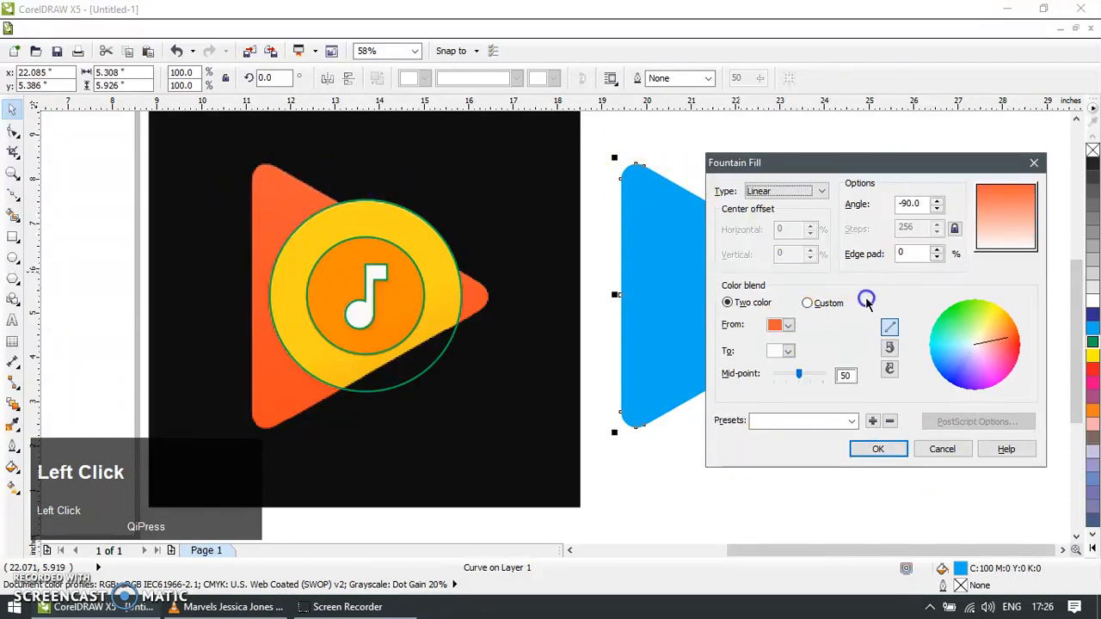
{"action": "left_click", "coordinate": [789, 351]}
{"action": "left_click", "coordinate": [765, 471]}
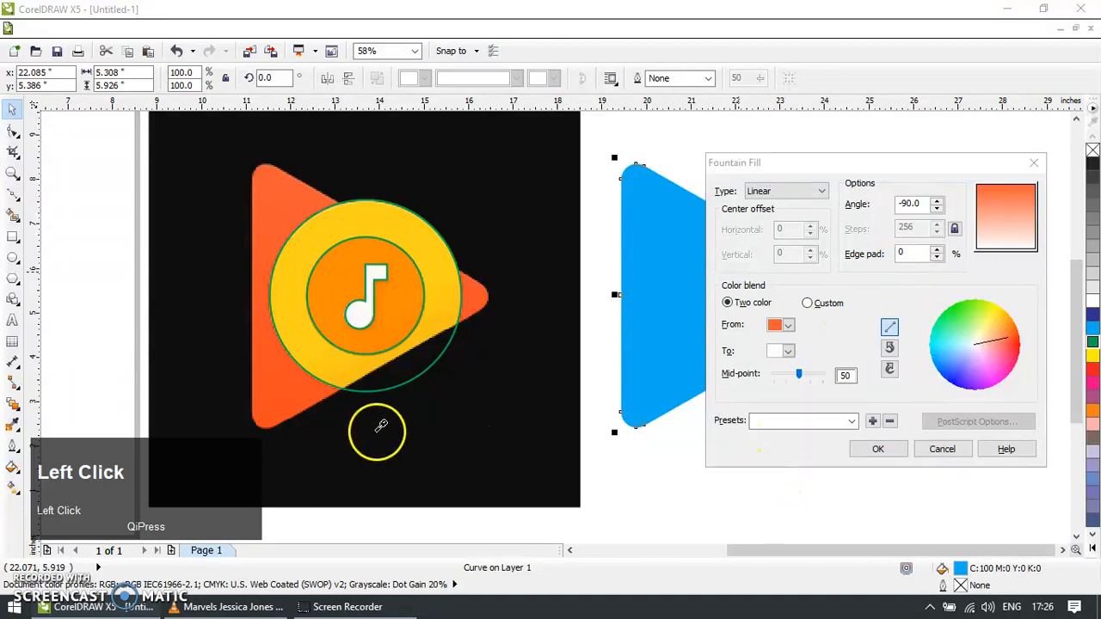
{"action": "left_click", "coordinate": [280, 417]}
{"action": "left_click", "coordinate": [875, 449]}
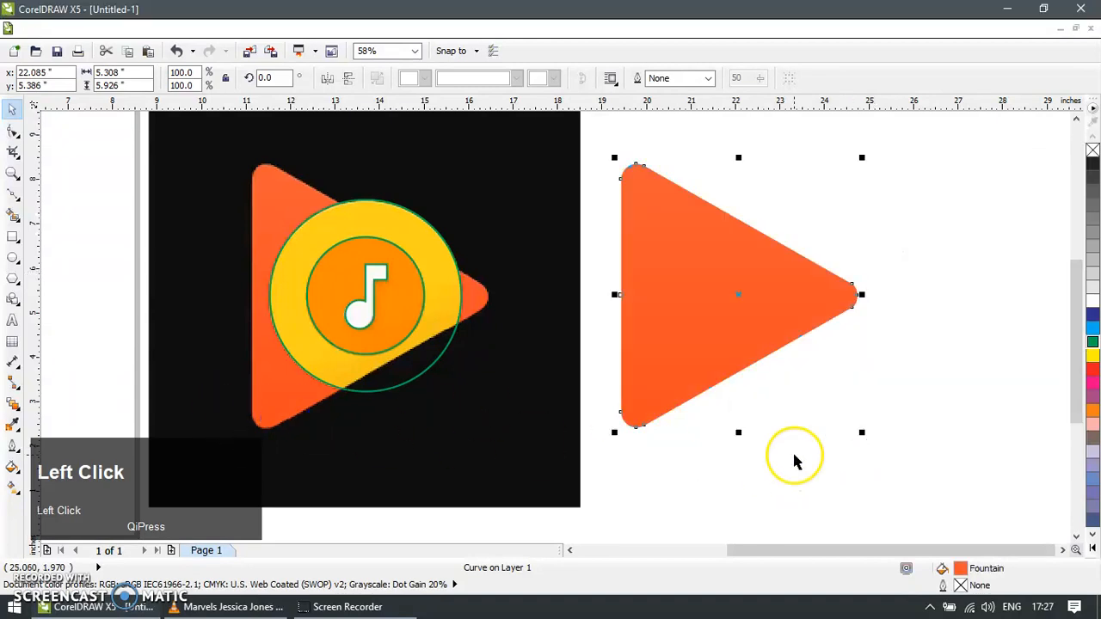
{"action": "left_click", "coordinate": [792, 456]}
Move the two circle outlines and the music note together off the logo's circle to the bitmap's left edge.
{"action": "left_click_drag", "start_coordinate": [67, 177], "coordinate": [480, 413]}
{"action": "left_click_drag", "start_coordinate": [362, 301], "coordinate": [160, 300]}
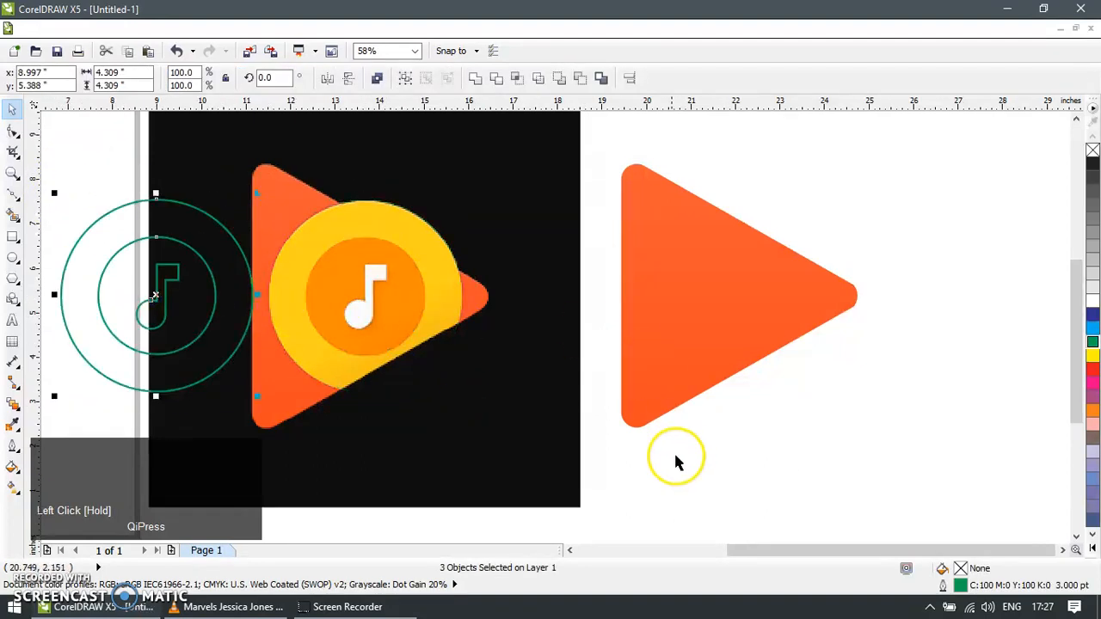
{"action": "left_click", "coordinate": [676, 457]}
Apply a linear fountain fill with a 90 degree angle to the outer circle.
{"action": "left_click", "coordinate": [157, 200]}
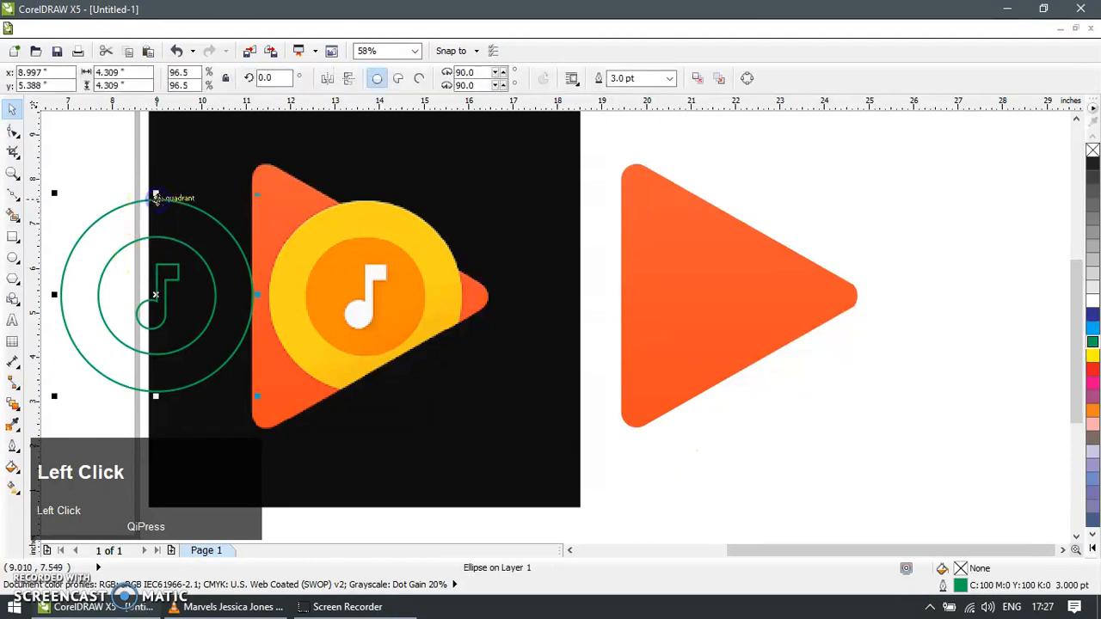
{"action": "key", "text": "h"}
{"action": "left_click_drag", "start_coordinate": [394, 357], "coordinate": [680, 354]}
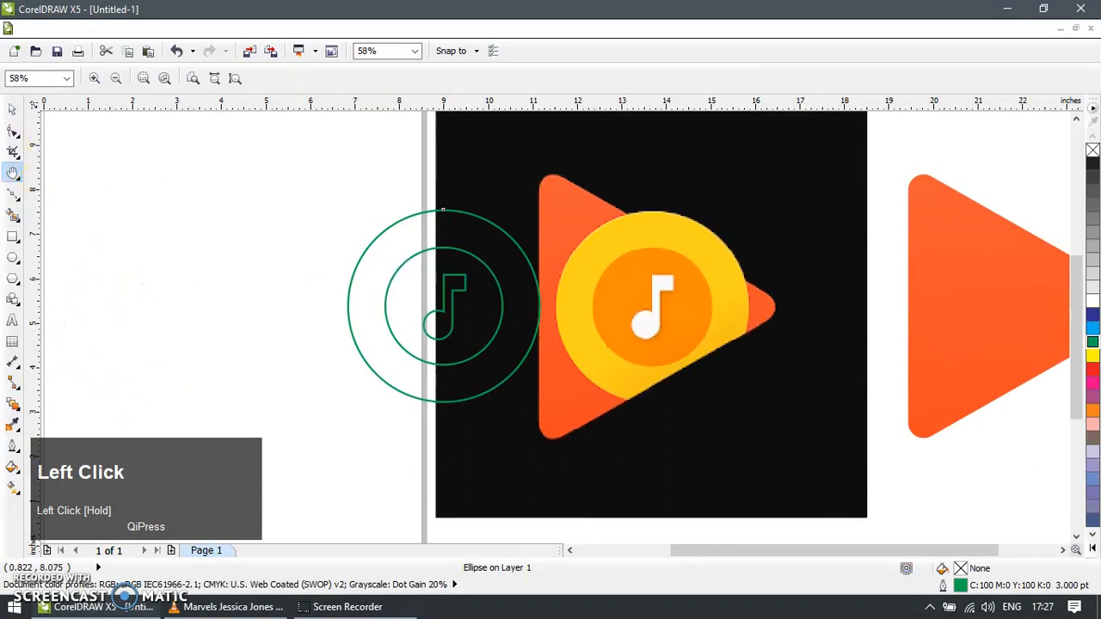
{"action": "left_click", "coordinate": [8, 116]}
{"action": "key", "text": "F11"}
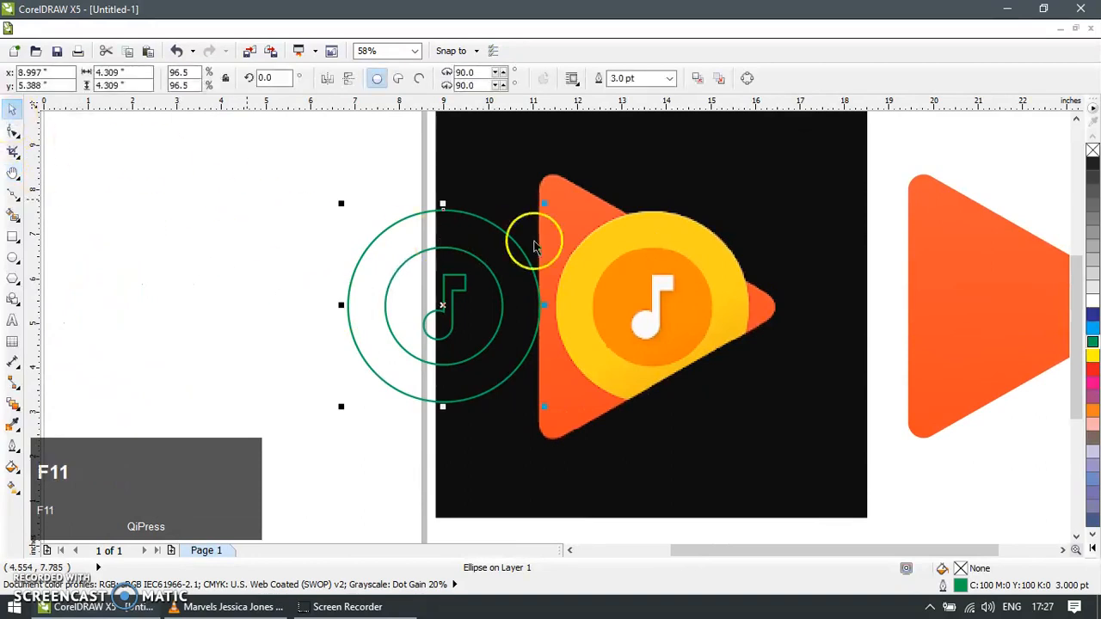
{"action": "left_click_drag", "start_coordinate": [623, 155], "coordinate": [270, 128]}
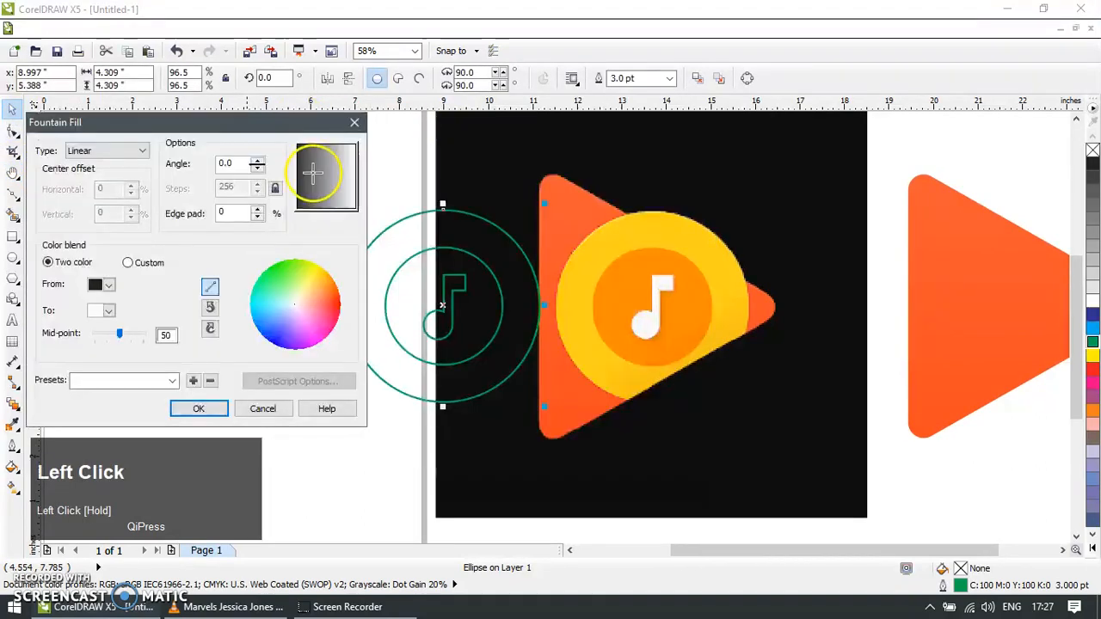
{"action": "type", "text": "90"}
{"action": "key", "text": "Return"}
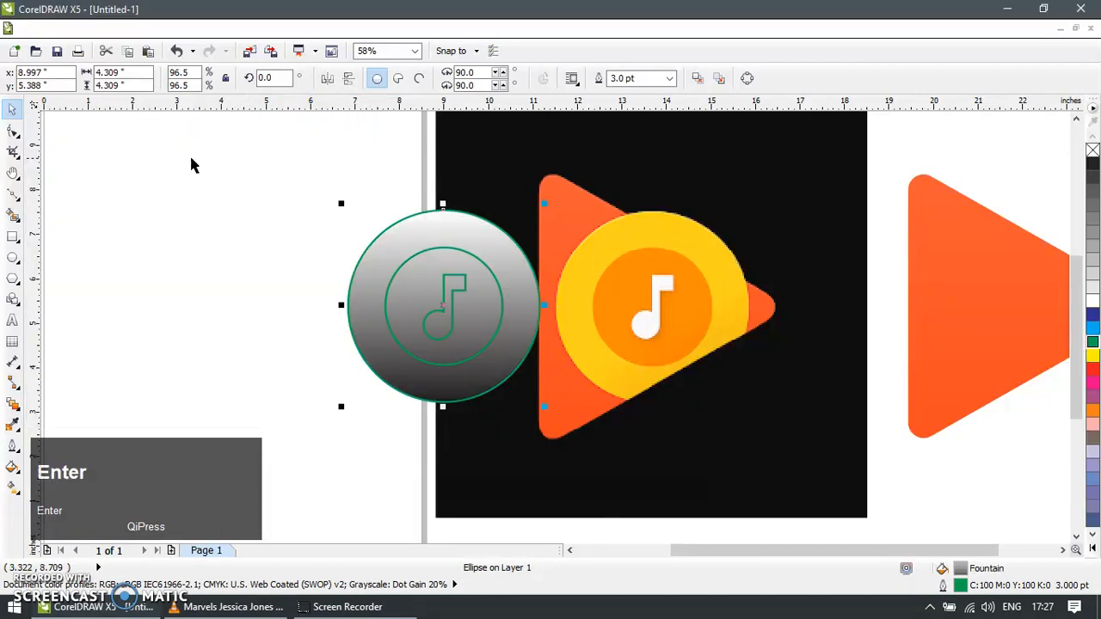
Set the outer circle's gradient start colour by sampling the upper edge of the logo's yellow ring.
{"action": "key", "text": "F11"}
{"action": "left_click_drag", "start_coordinate": [553, 152], "coordinate": [156, 135]}
{"action": "left_click", "coordinate": [76, 295]}
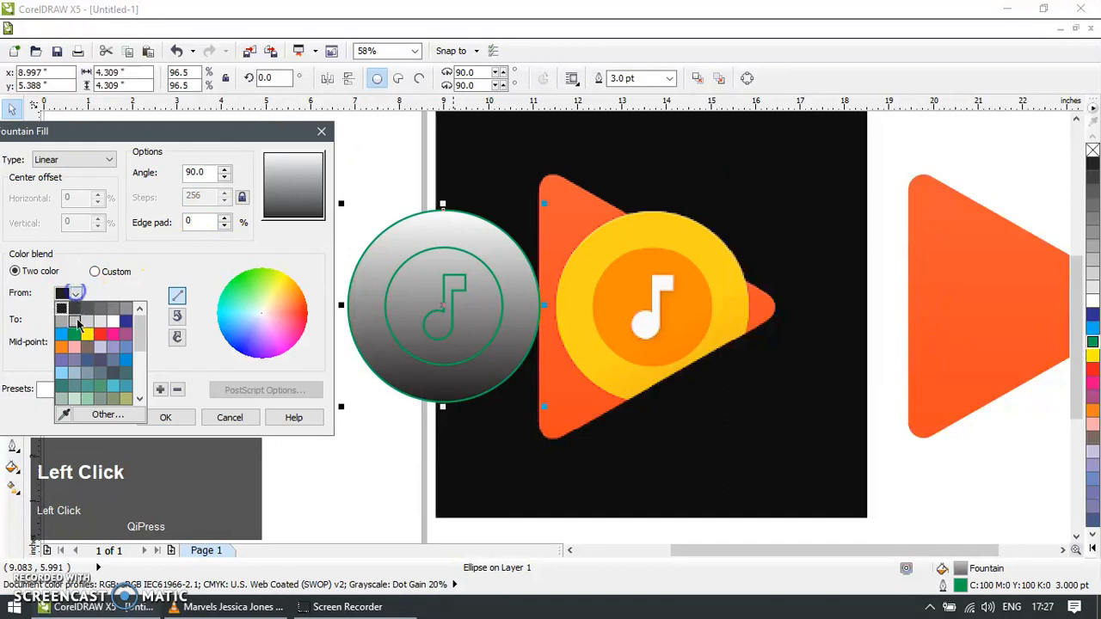
{"action": "left_click", "coordinate": [66, 416]}
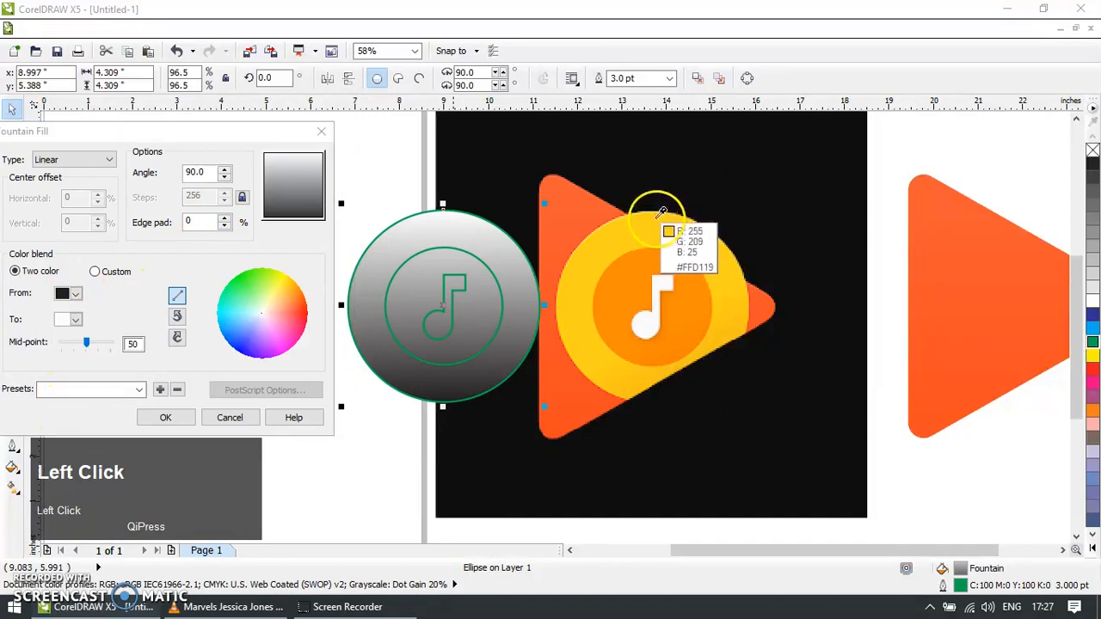
{"action": "left_click", "coordinate": [656, 221]}
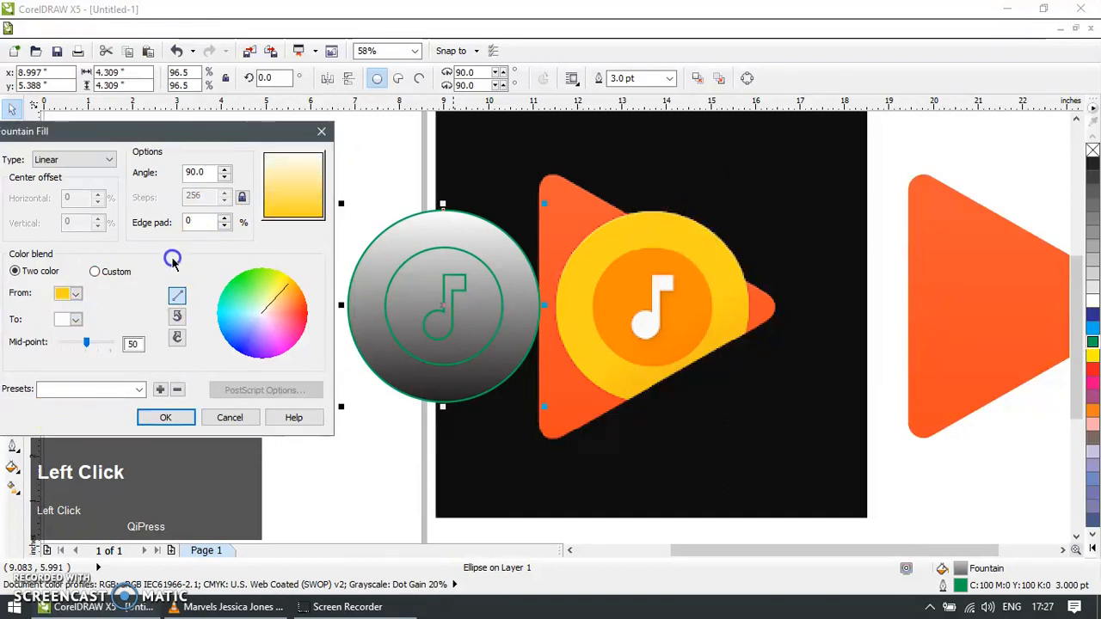
Sample the outer circle's gradient end colour from the lower tip of the logo's yellow ring and apply the fill.
{"action": "left_click", "coordinate": [74, 318]}
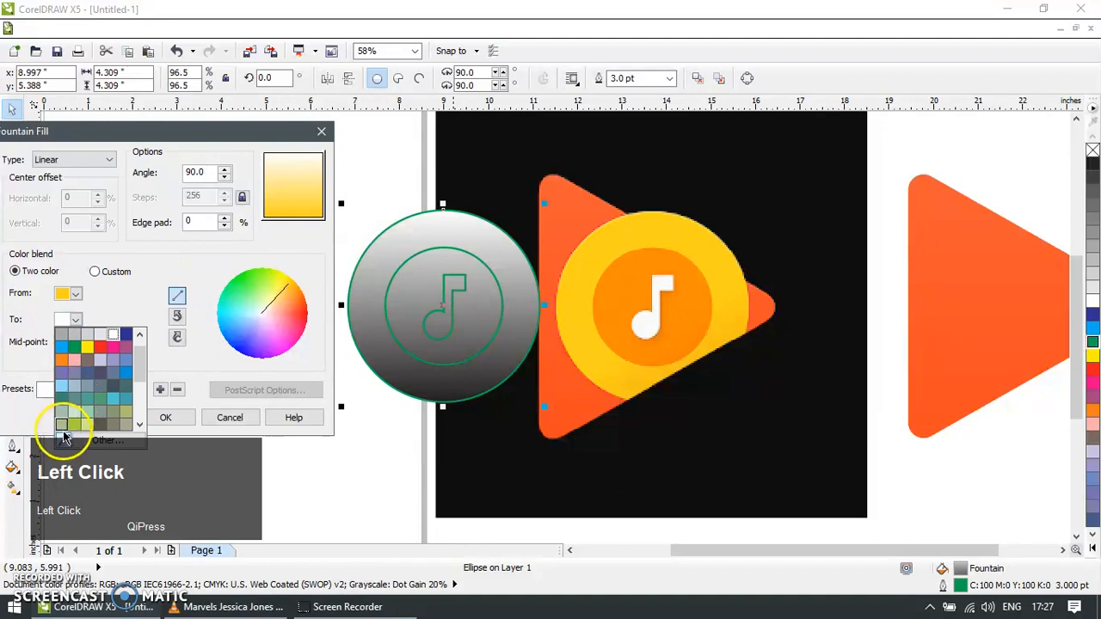
{"action": "left_click", "coordinate": [165, 131]}
{"action": "left_click_drag", "start_coordinate": [162, 134], "coordinate": [197, 94]}
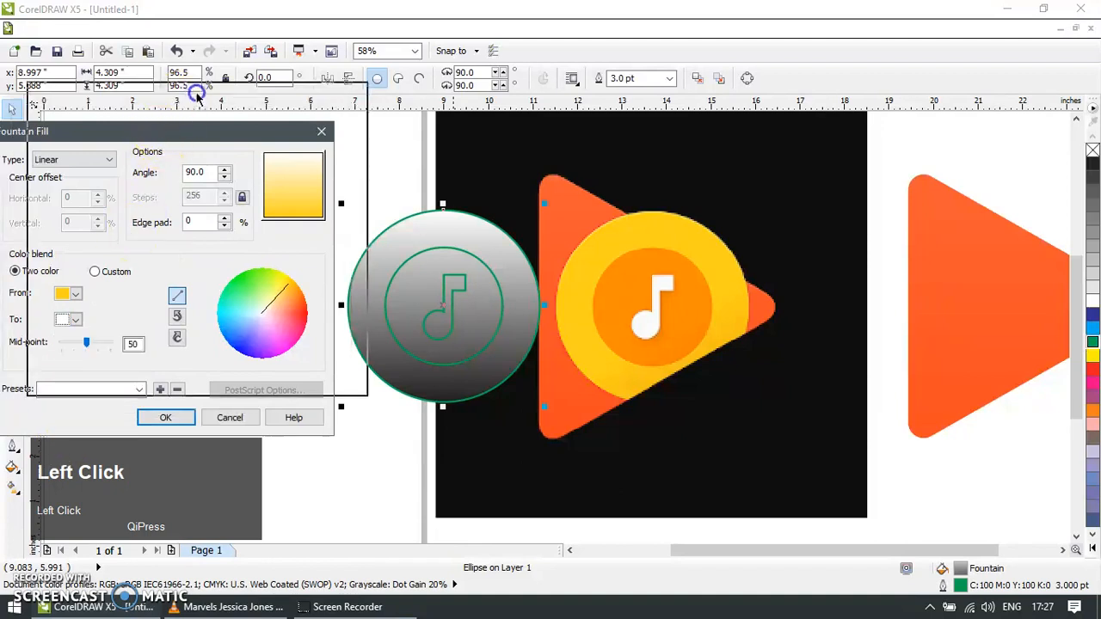
{"action": "left_click", "coordinate": [111, 280]}
{"action": "left_click", "coordinate": [98, 404]}
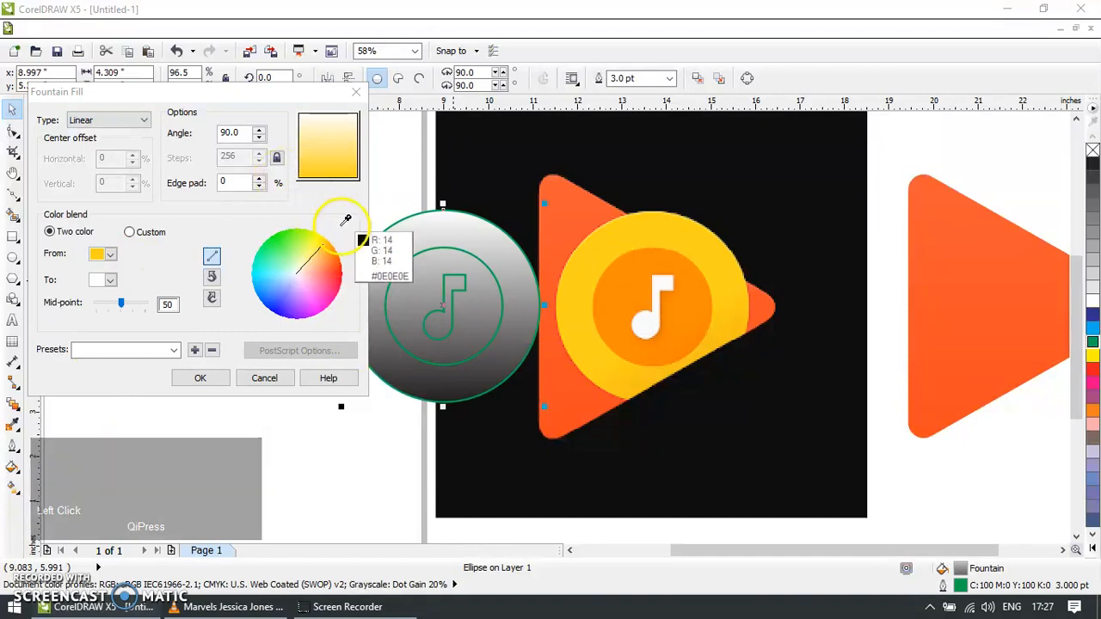
{"action": "left_click", "coordinate": [632, 393]}
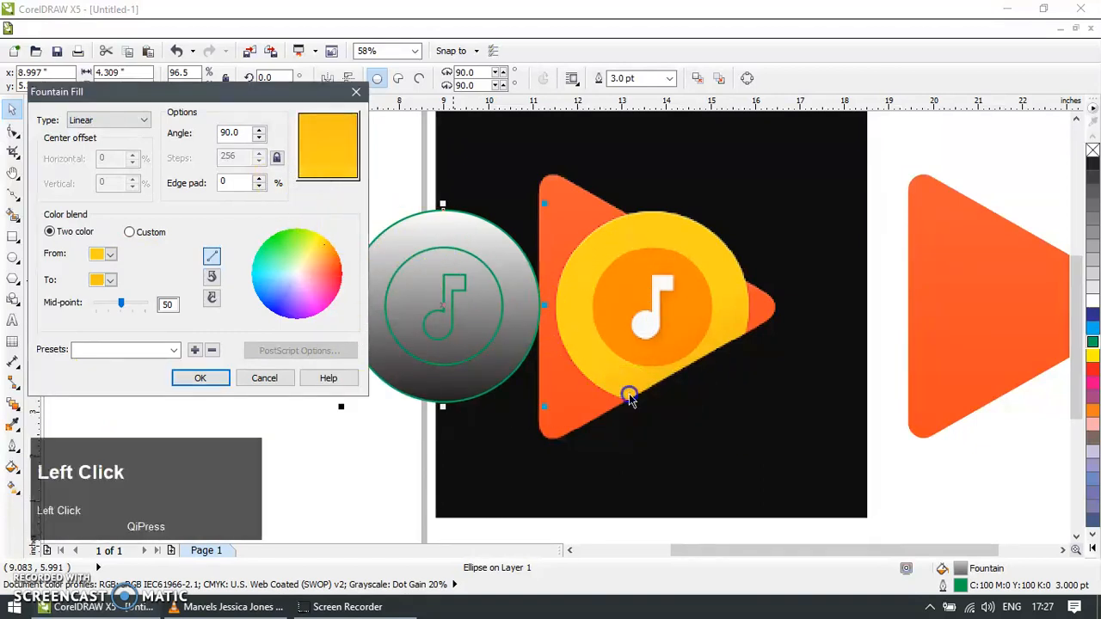
{"action": "left_click", "coordinate": [195, 379]}
Rotate the outer yellow circle by 180 degrees.
{"action": "left_click", "coordinate": [248, 338]}
{"action": "left_click", "coordinate": [404, 236]}
{"action": "type", "text": "180"}
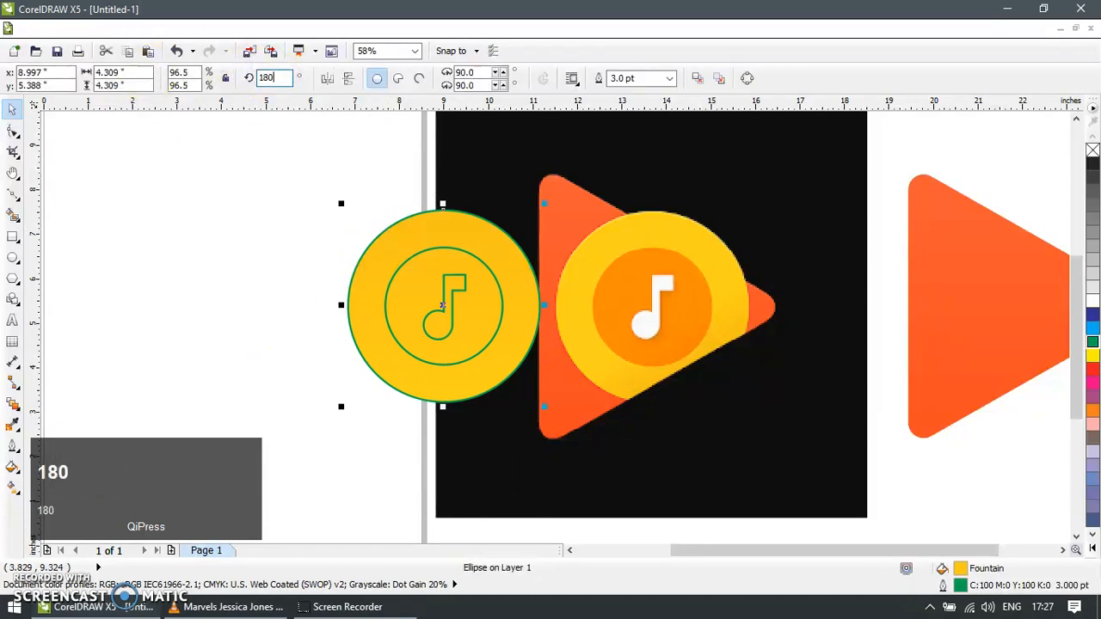
{"action": "key", "text": "Return"}
{"action": "left_click", "coordinate": [236, 187]}
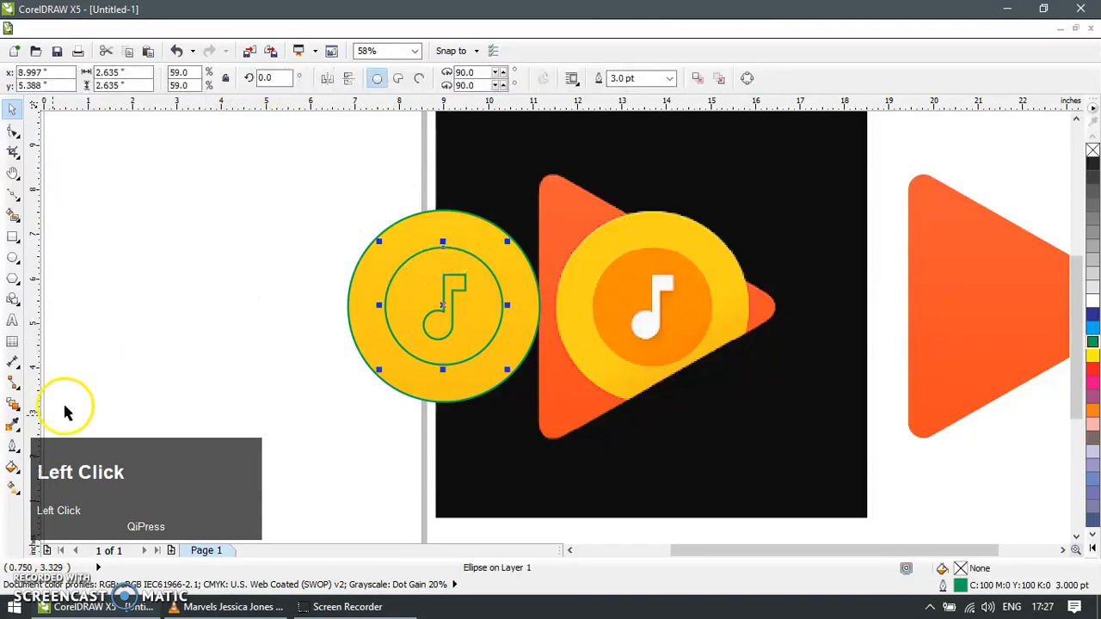
Fill the inner circle with the orange #FF8C00 sampled from the logo's inner disc.
{"action": "left_click", "coordinate": [13, 423]}
{"action": "left_click", "coordinate": [649, 251]}
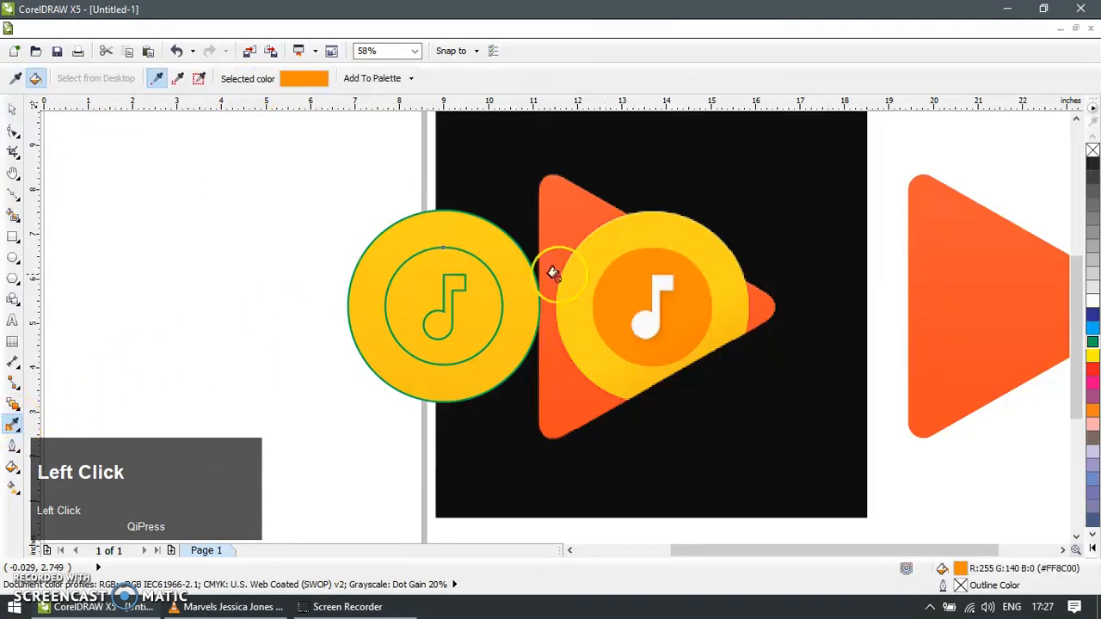
{"action": "left_click", "coordinate": [419, 268]}
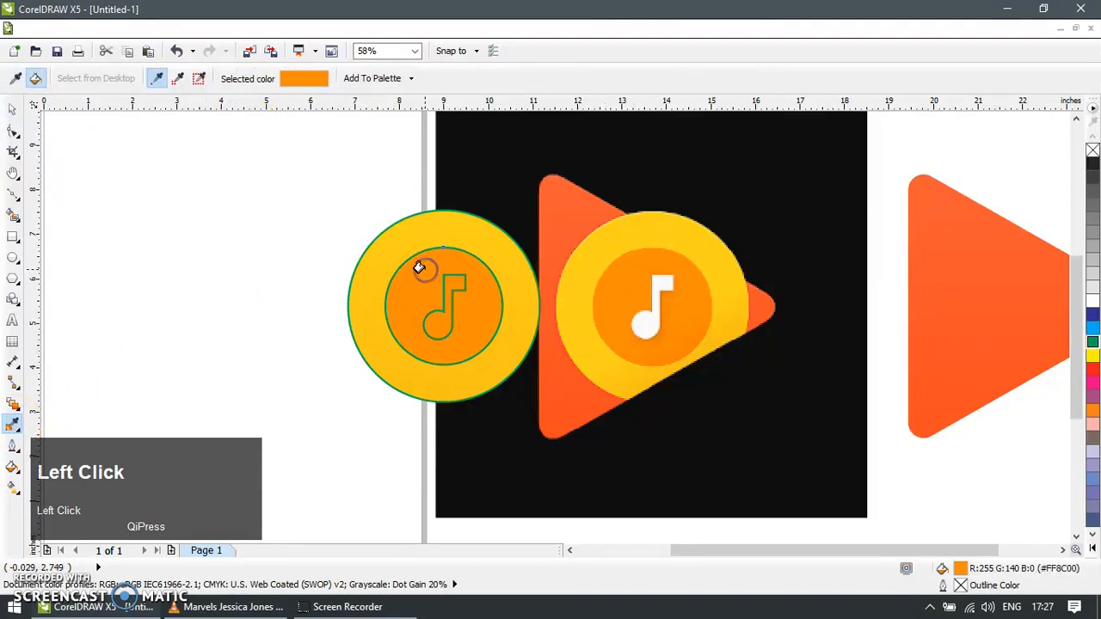
Fill the music note with the off-white #FAFAFA sampled from the logo's note.
{"action": "left_click", "coordinate": [11, 112]}
{"action": "left_click", "coordinate": [476, 304]}
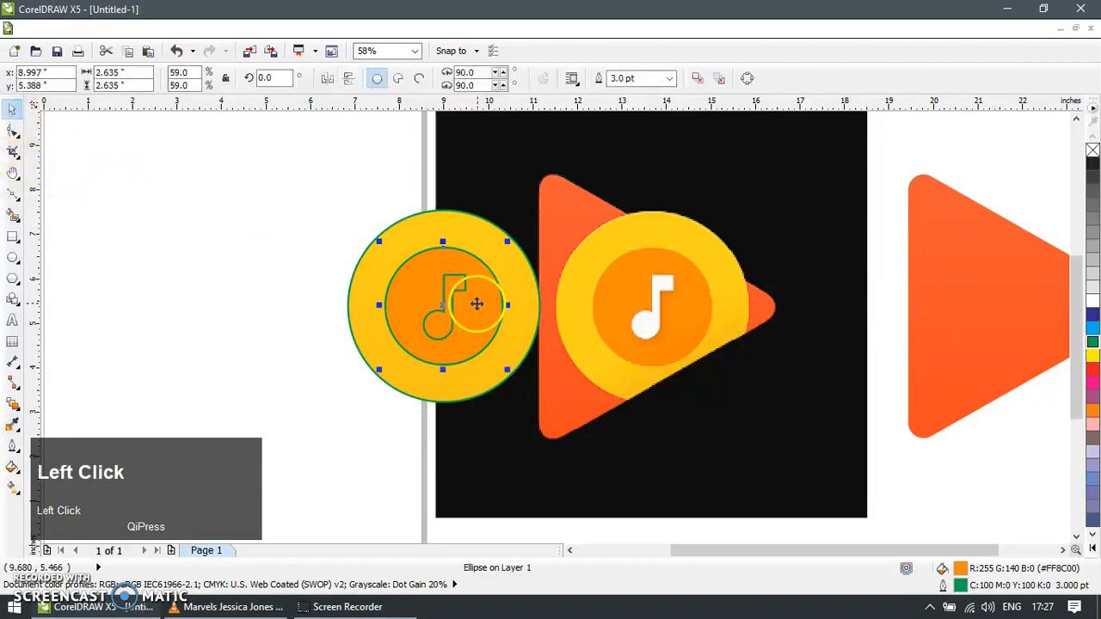
{"action": "left_click", "coordinate": [462, 288]}
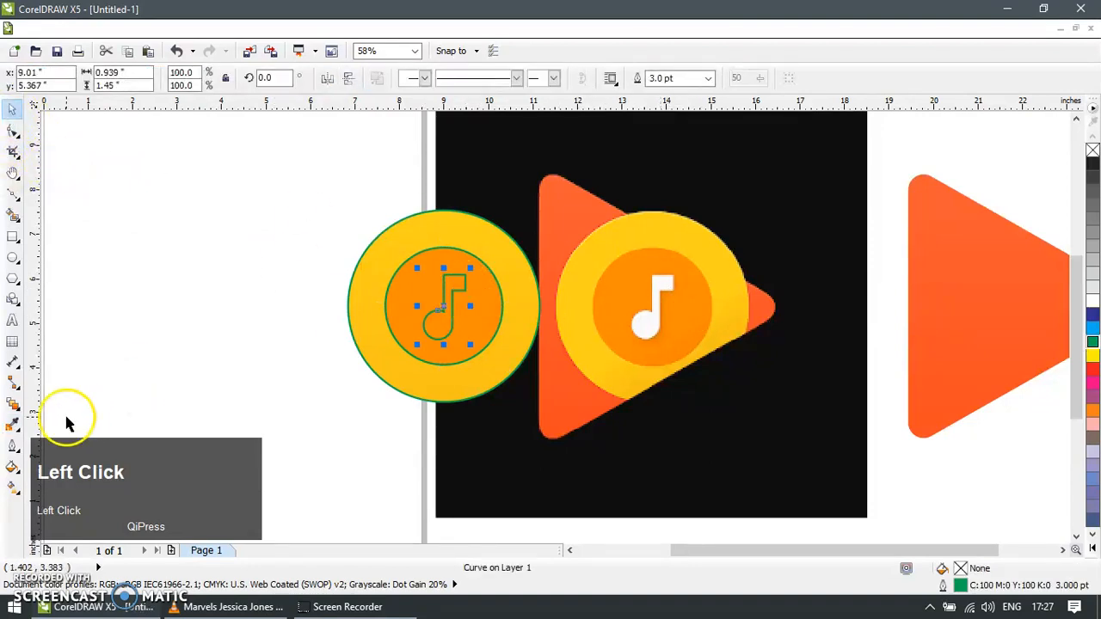
{"action": "left_click", "coordinate": [11, 425]}
{"action": "left_click", "coordinate": [637, 315]}
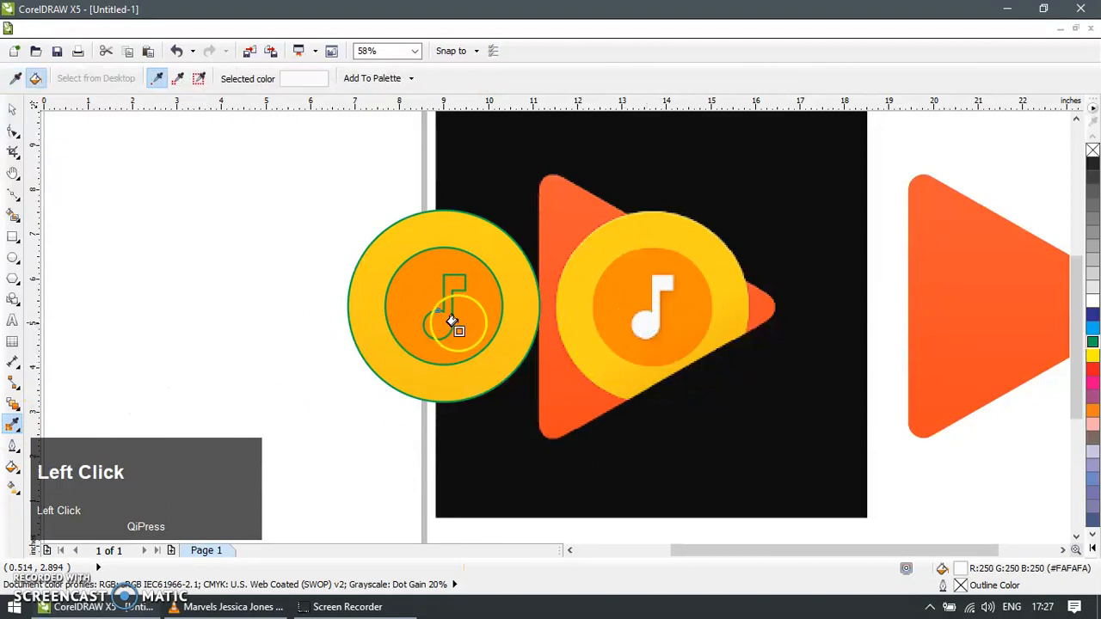
{"action": "left_click", "coordinate": [434, 324]}
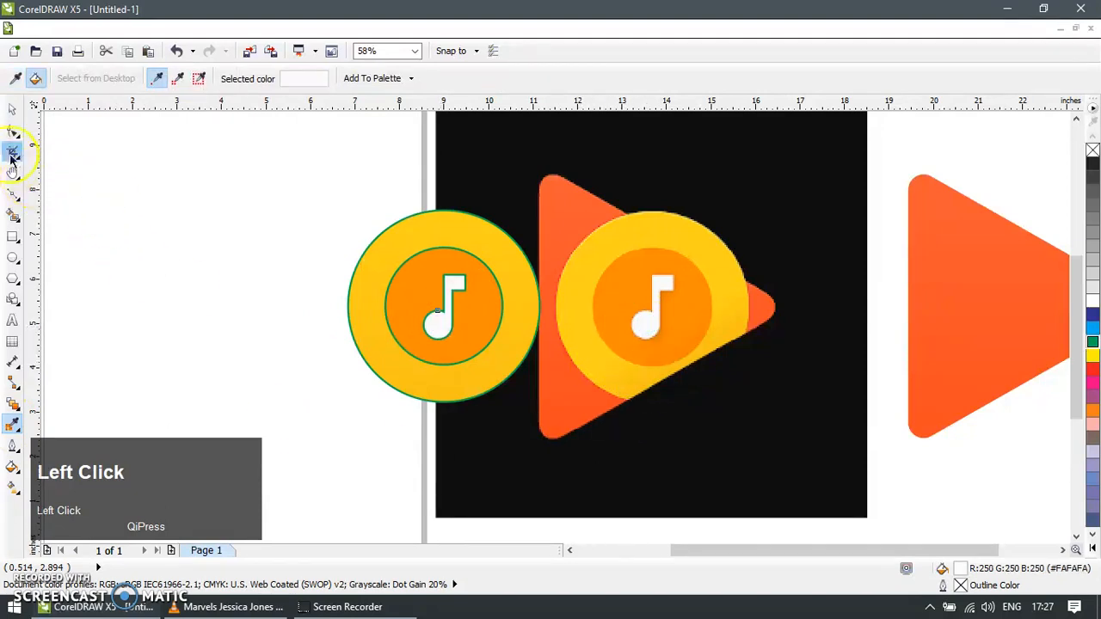
Remove the outlines from both circles and the music note.
{"action": "left_click", "coordinate": [11, 119]}
{"action": "left_click_drag", "start_coordinate": [263, 168], "coordinate": [487, 344]}
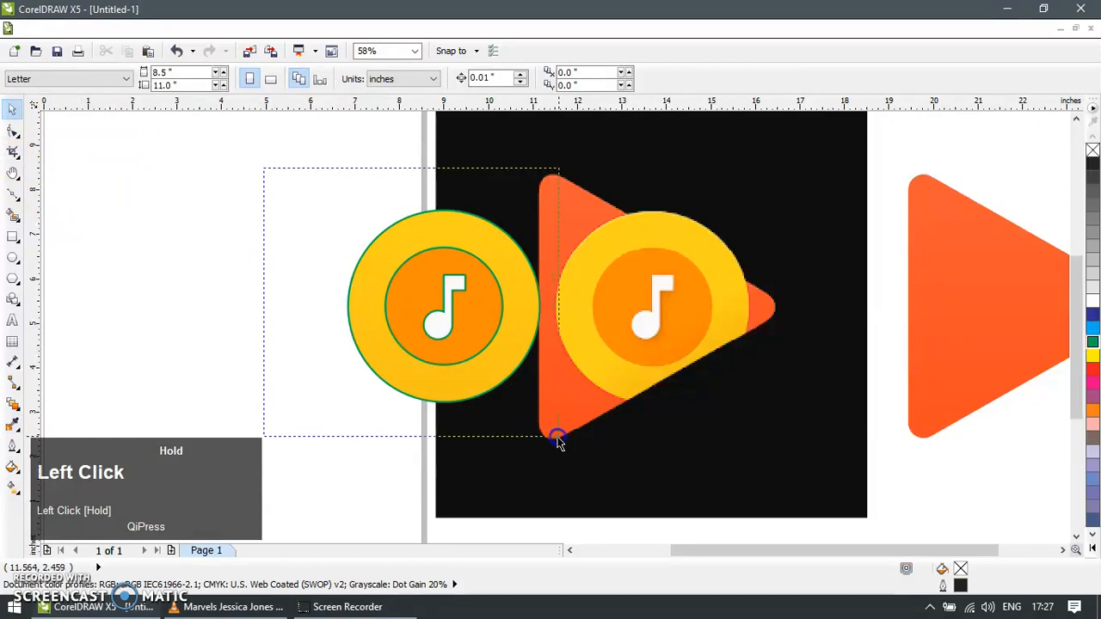
{"action": "left_click_drag", "start_coordinate": [558, 441], "coordinate": [557, 440]}
{"action": "left_click", "coordinate": [1093, 150]}
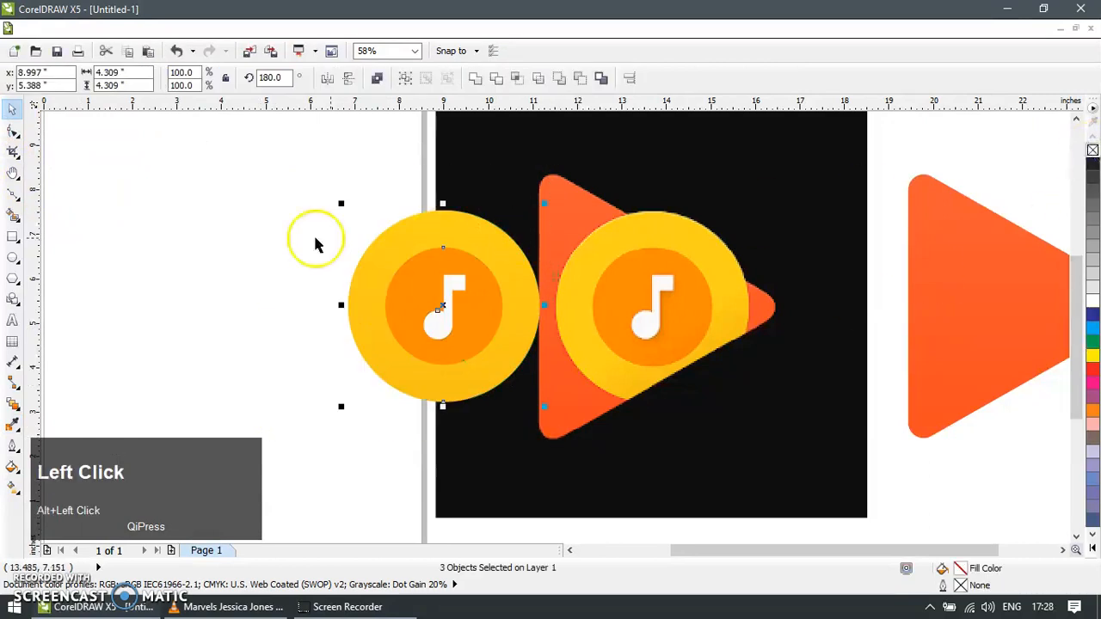
{"action": "left_click", "coordinate": [330, 217]}
Move the circles and music note onto the matching yellow circle of the logo bitmap.
{"action": "scroll", "coordinate": [332, 225], "scroll_direction": "down", "scroll_amount": 1}
{"action": "left_click", "coordinate": [288, 181]}
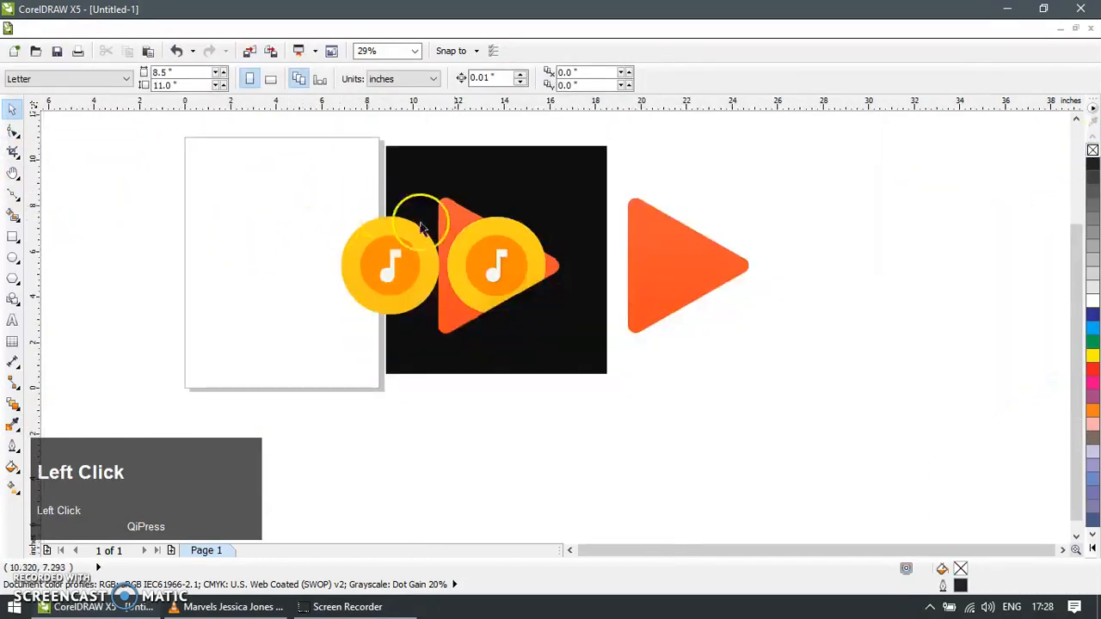
{"action": "left_click_drag", "start_coordinate": [419, 263], "coordinate": [495, 268]}
Move the orange triangle behind the circles and nudge it into line with the bitmap's triangle.
{"action": "left_click", "coordinate": [699, 268]}
{"action": "left_click_drag", "start_coordinate": [699, 267], "coordinate": [514, 268]}
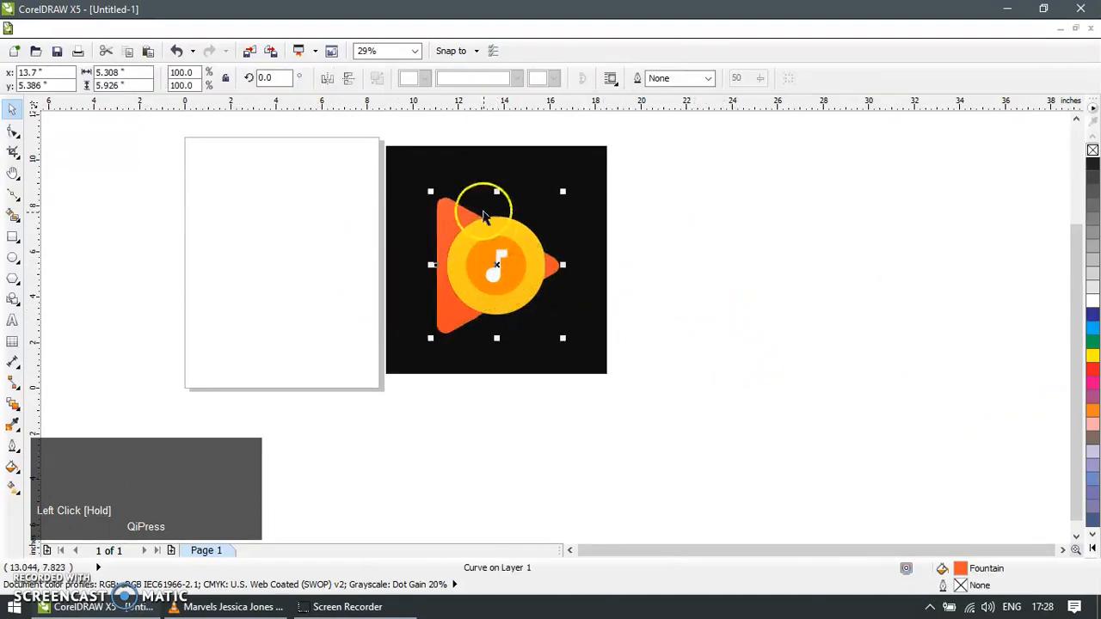
{"action": "key", "text": "z"}
{"action": "left_click_drag", "start_coordinate": [418, 213], "coordinate": [632, 307]}
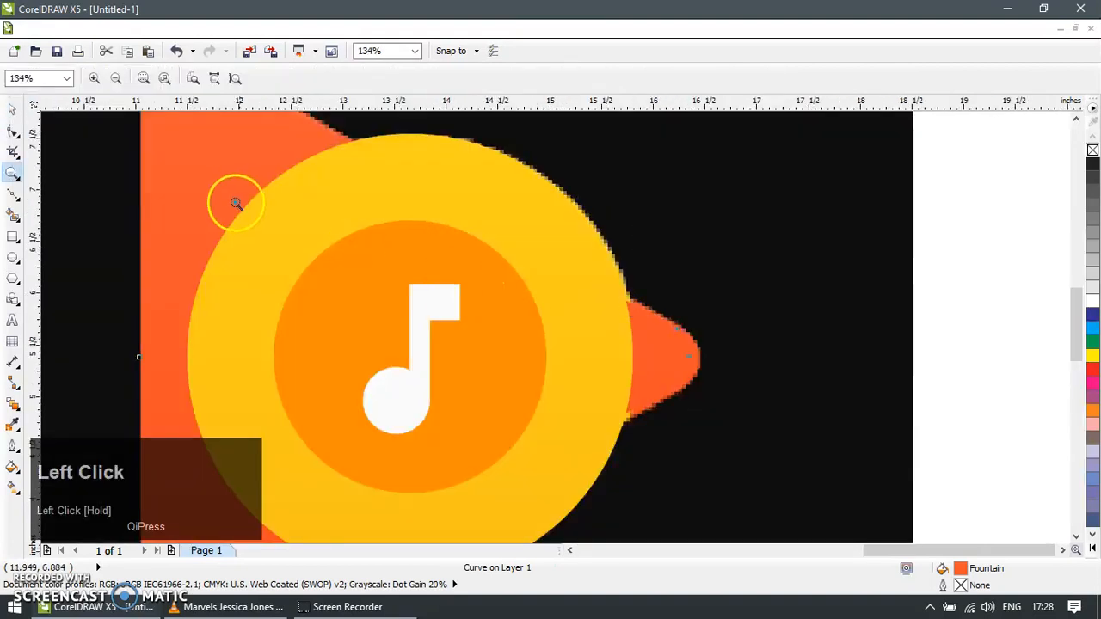
{"action": "left_click", "coordinate": [8, 110]}
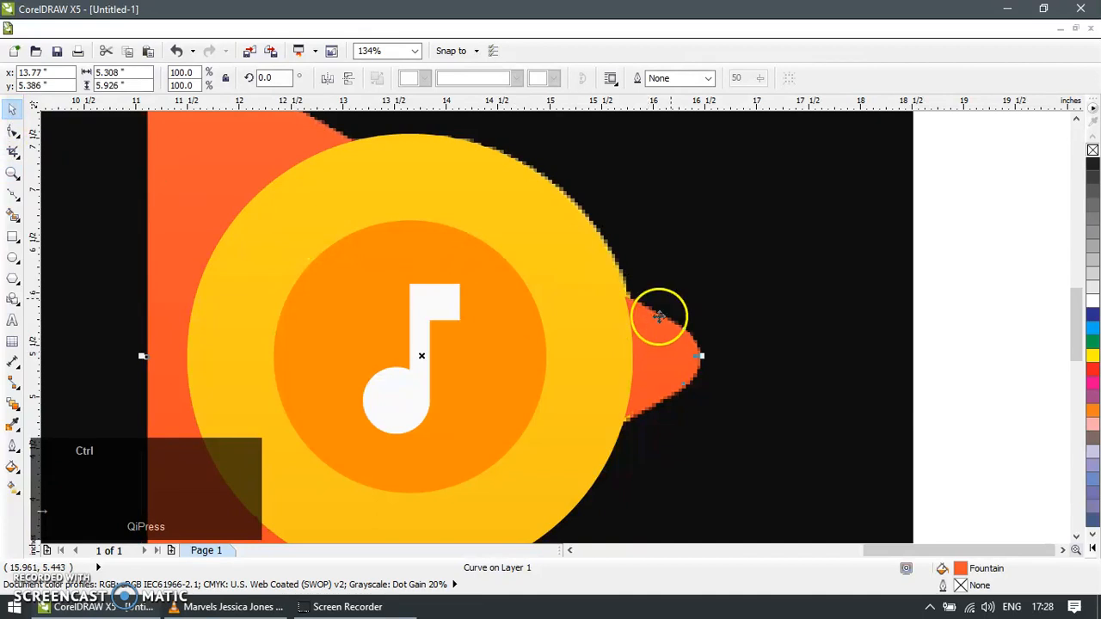
Select the triangle, both circles and the note, and move them together to the empty area beside the black bitmap.
{"action": "scroll", "coordinate": [669, 304], "scroll_direction": "down", "scroll_amount": 2}
{"action": "scroll", "coordinate": [623, 278], "scroll_direction": "down", "scroll_amount": 2}
{"action": "scroll", "coordinate": [623, 278], "scroll_direction": "down", "scroll_amount": 2}
{"action": "left_click_drag", "start_coordinate": [709, 191], "coordinate": [469, 383]}
{"action": "left_click_drag", "start_coordinate": [545, 297], "coordinate": [805, 314]}
{"action": "left_click", "coordinate": [875, 418]}
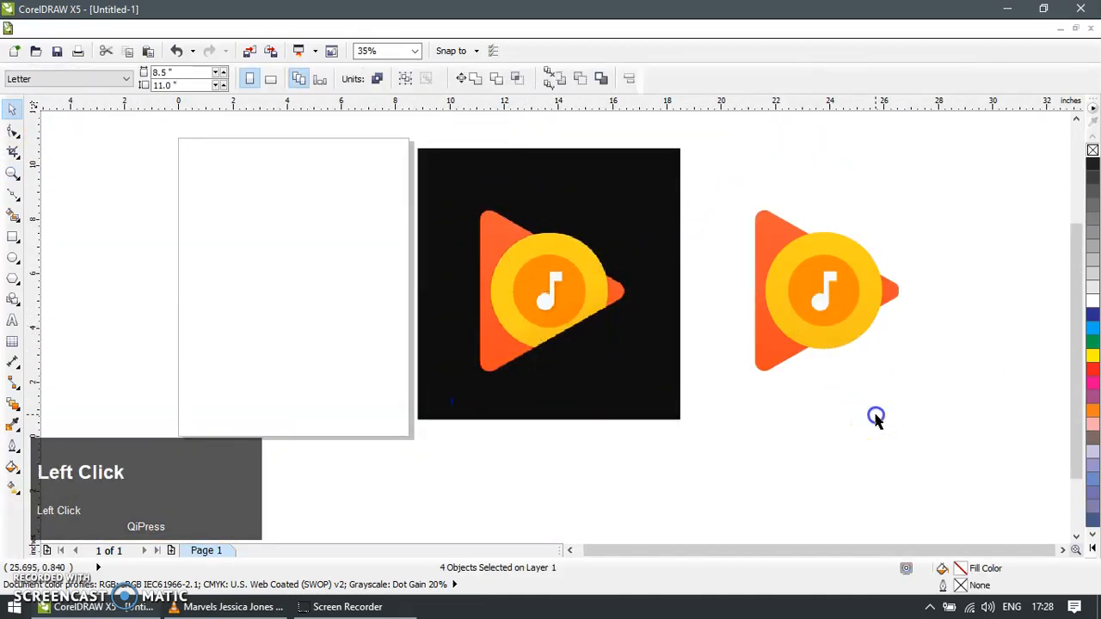
Duplicate the orange vector triangle in place and move the copy's upper-left corner nodes far below the slanted lower edge to form a cutting shape.
{"action": "left_click", "coordinate": [758, 224]}
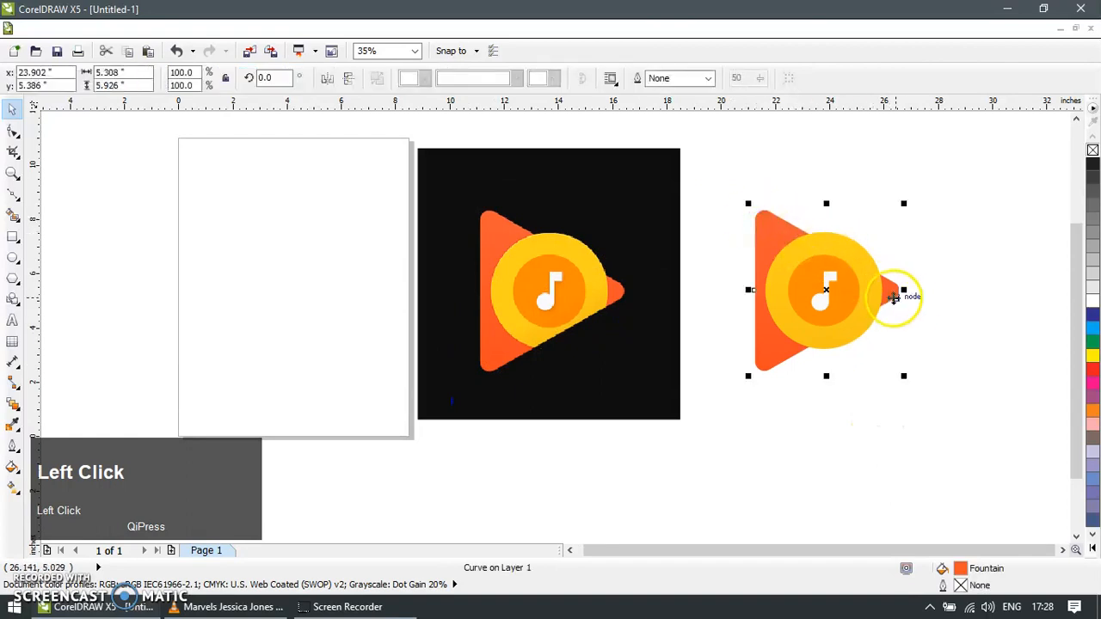
{"action": "key", "text": "F10"}
{"action": "left_click_drag", "start_coordinate": [782, 185], "coordinate": [728, 311]}
{"action": "left_click_drag", "start_coordinate": [769, 246], "coordinate": [934, 430]}
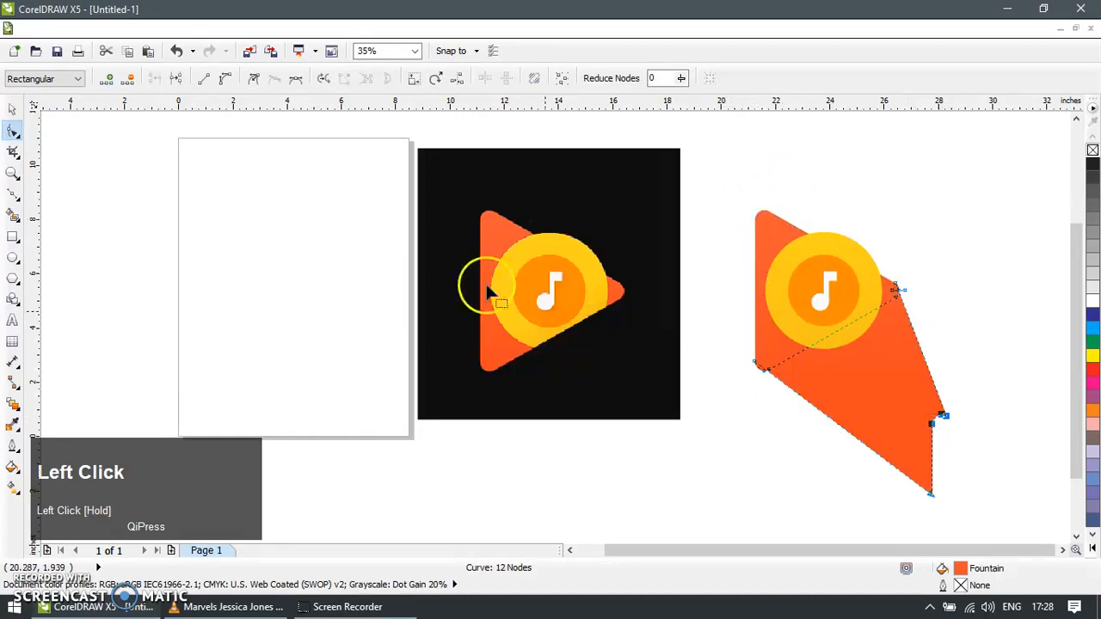
{"action": "left_click", "coordinate": [13, 108]}
{"action": "left_click", "coordinate": [814, 436]}
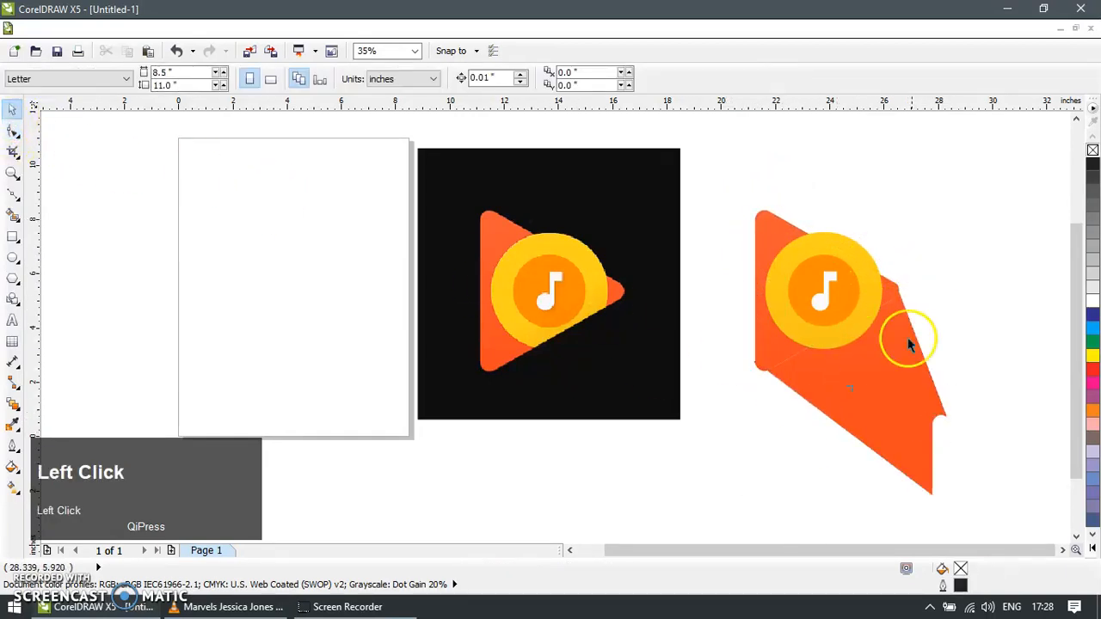
Bring the orange cutting shape to the front, trim the yellow circle with it along the triangle's lower edge, and delete the cutting shape.
{"action": "left_click", "coordinate": [877, 286], "text": "ctrl"}
{"action": "left_click", "coordinate": [900, 376], "text": "ctrl"}
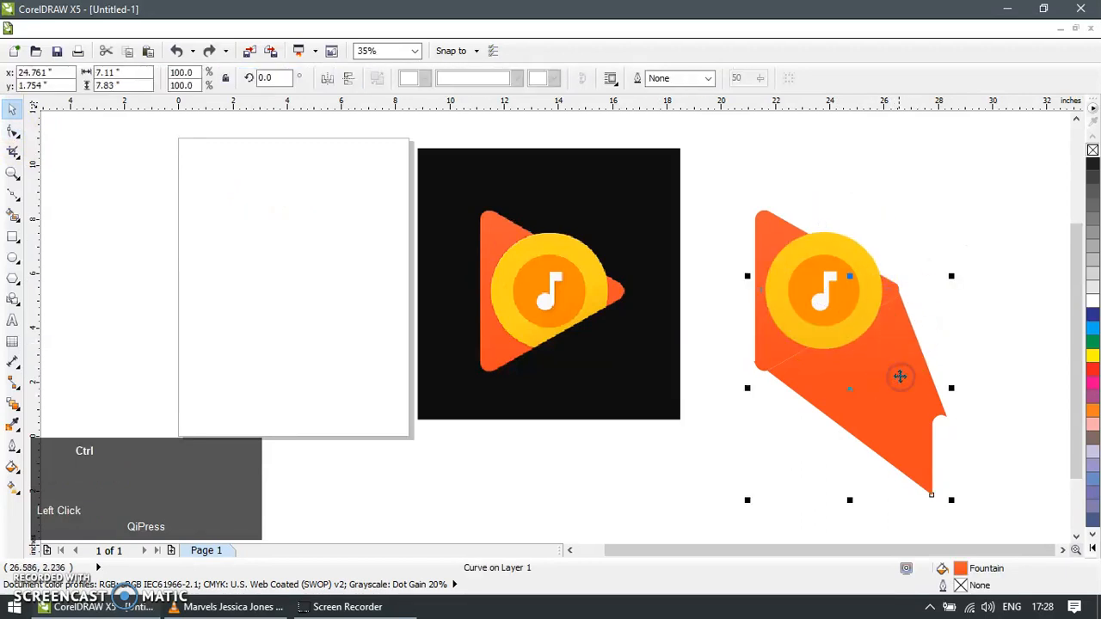
{"action": "key", "text": "shift+Page_Up"}
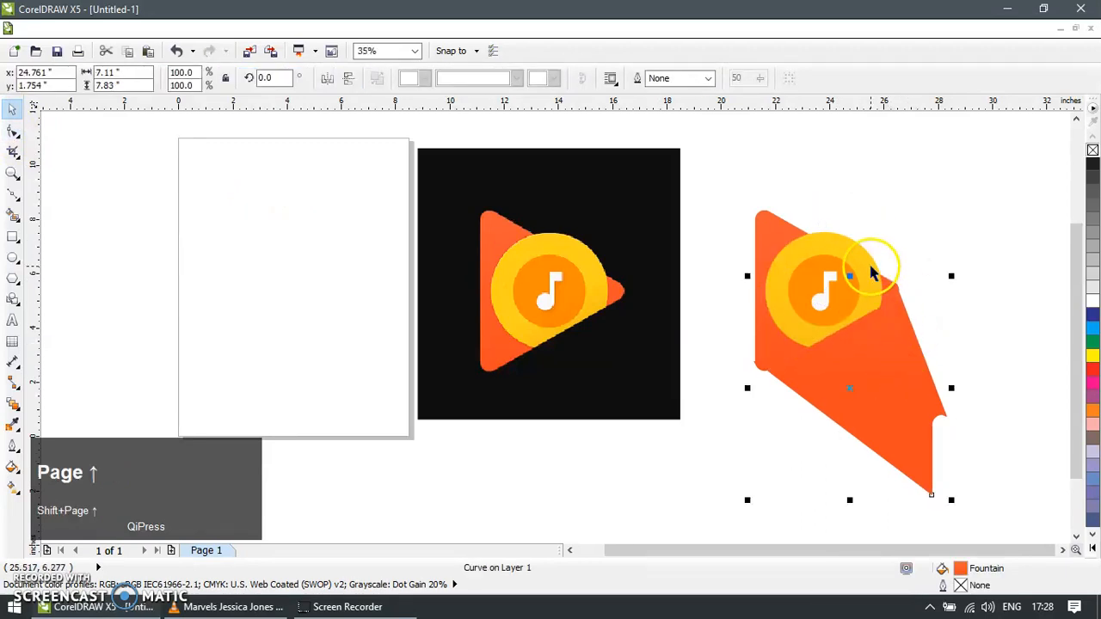
{"action": "left_click", "coordinate": [863, 254], "text": "shift"}
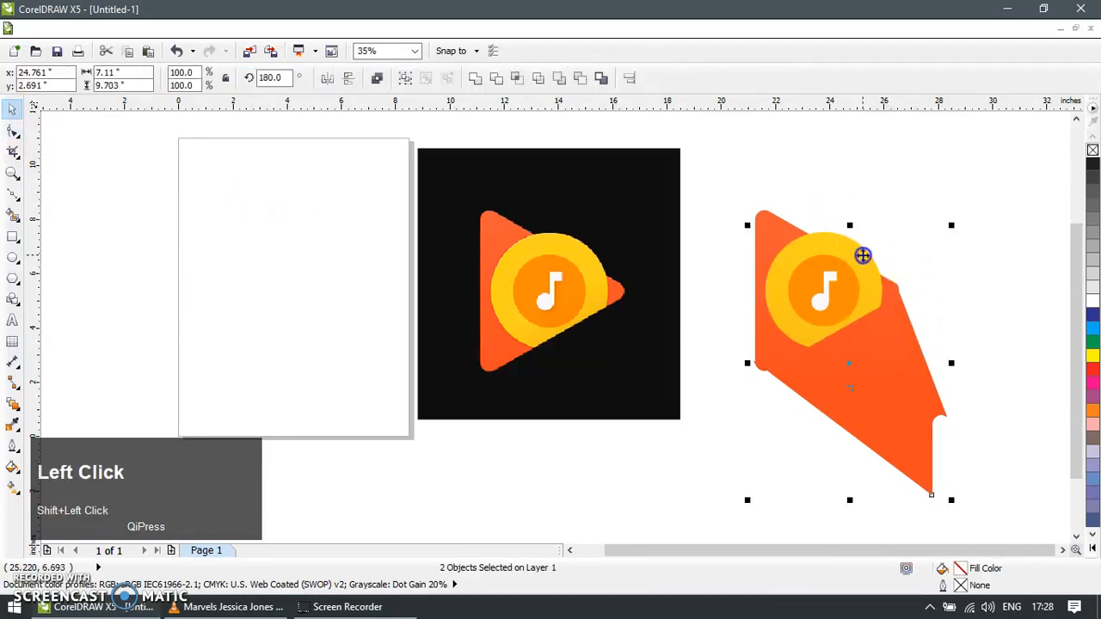
{"action": "left_click", "coordinate": [497, 80]}
{"action": "left_click", "coordinate": [880, 388]}
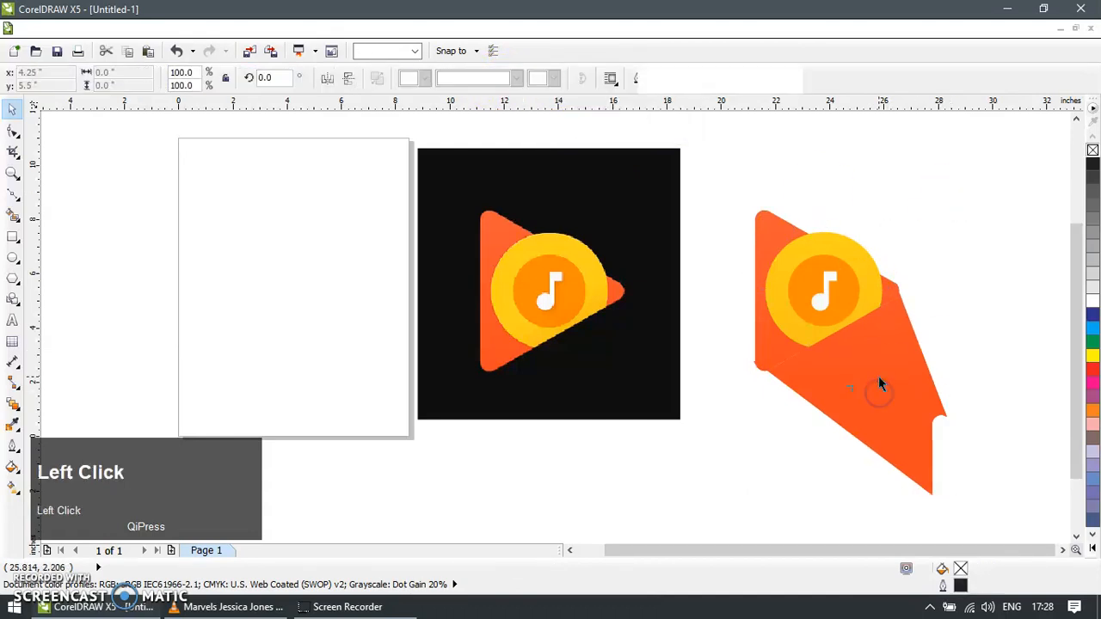
{"action": "key", "text": "Delete"}
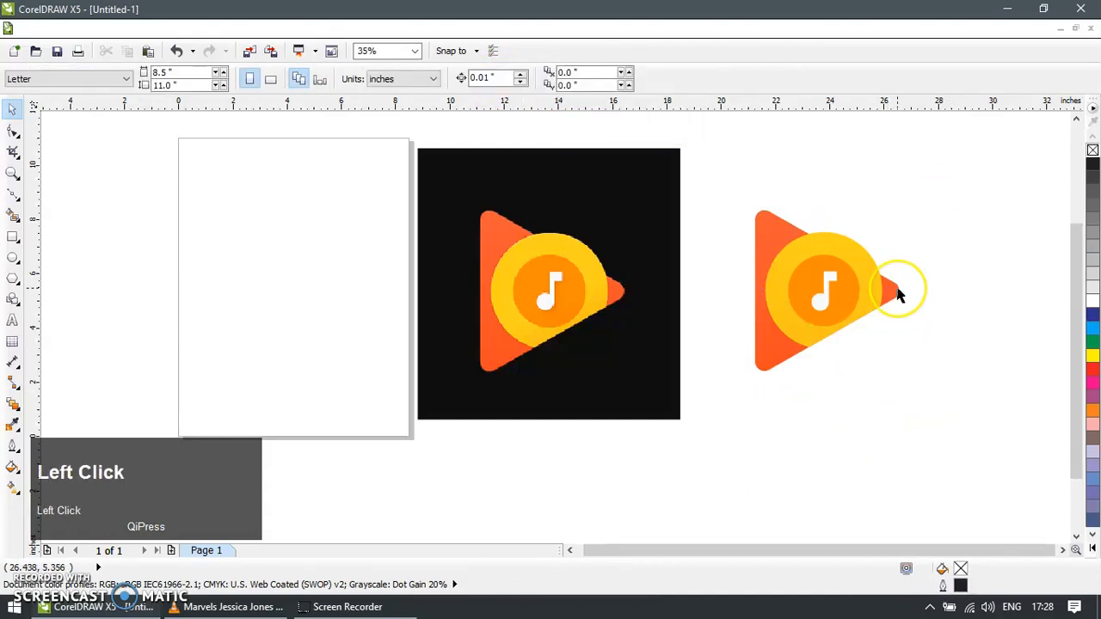
Duplicate the white music note slightly lower and fill the copy with the shadow orange #E36600 sampled beside the bitmap's note.
{"action": "left_click_drag", "start_coordinate": [817, 304], "coordinate": [854, 332]}
{"action": "key", "text": "ctrl+z"}
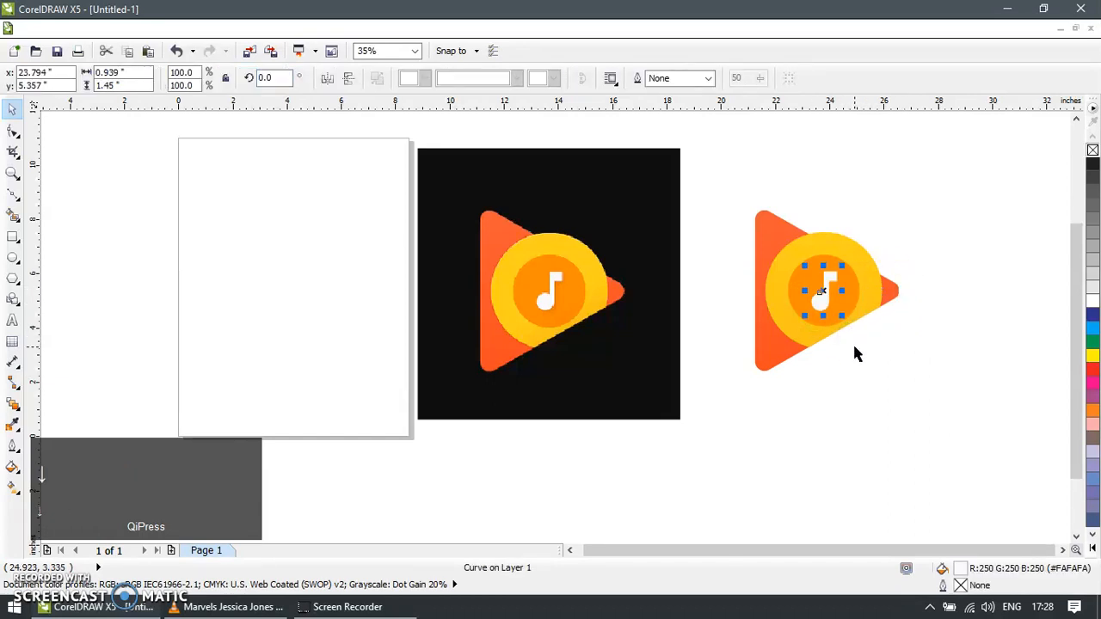
{"action": "key", "text": "z"}
{"action": "left_click_drag", "start_coordinate": [479, 249], "coordinate": [826, 368]}
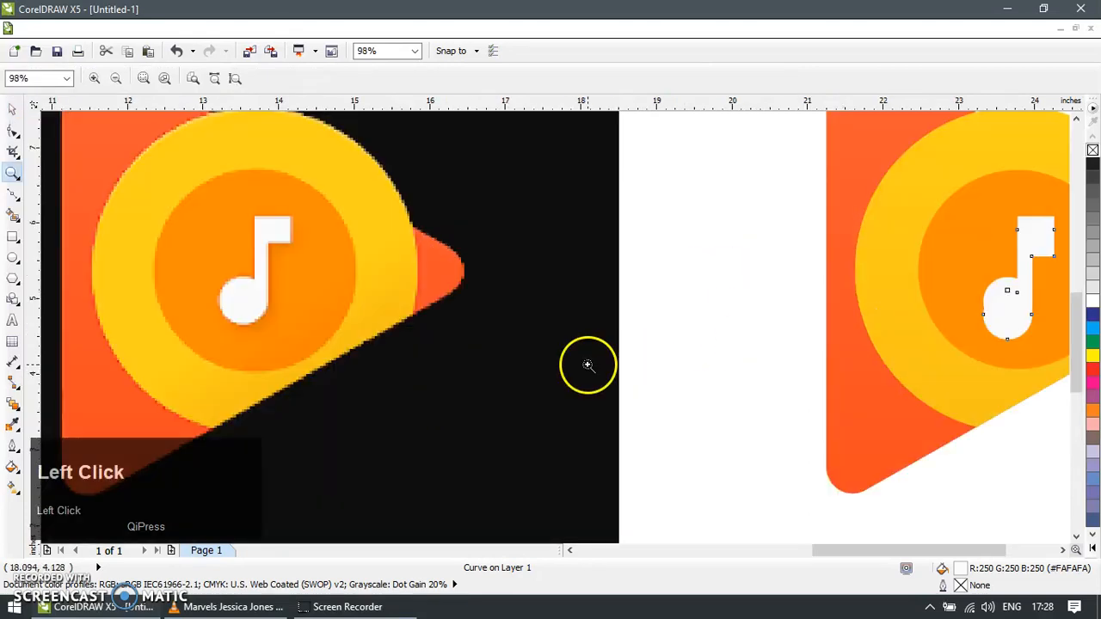
{"action": "left_click", "coordinate": [13, 425]}
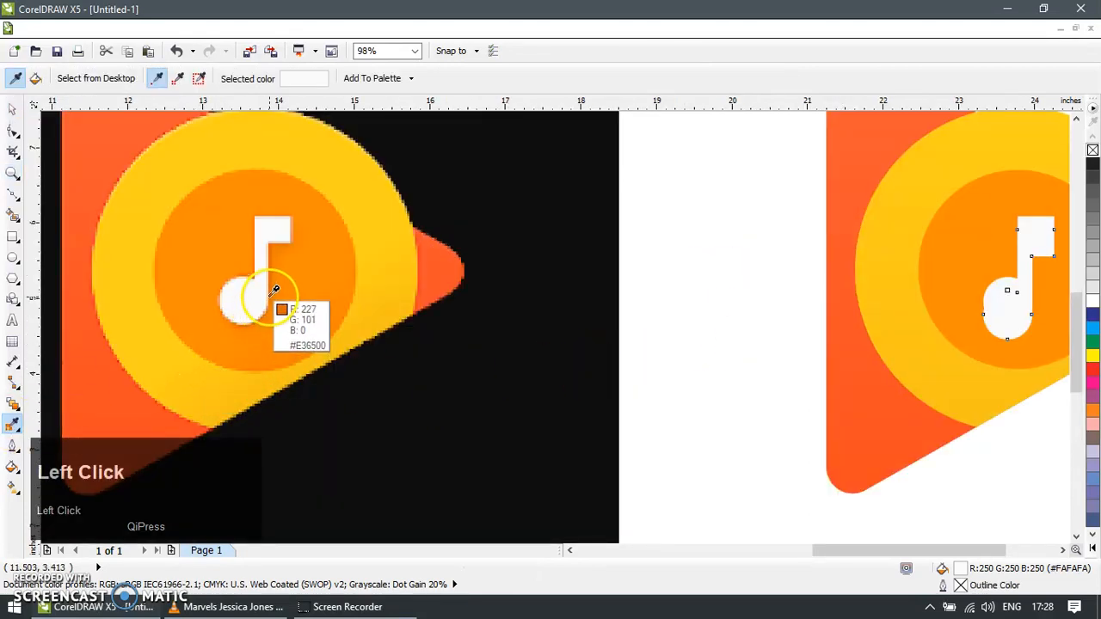
{"action": "left_click", "coordinate": [274, 290]}
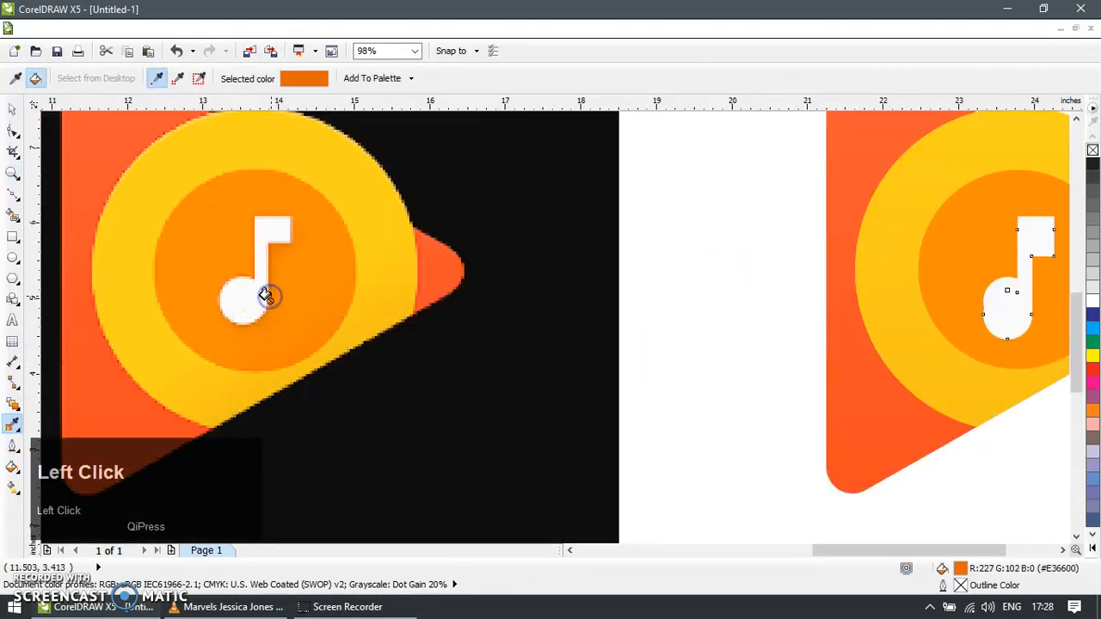
{"action": "left_click", "coordinate": [1004, 325]}
{"action": "left_click", "coordinate": [13, 112]}
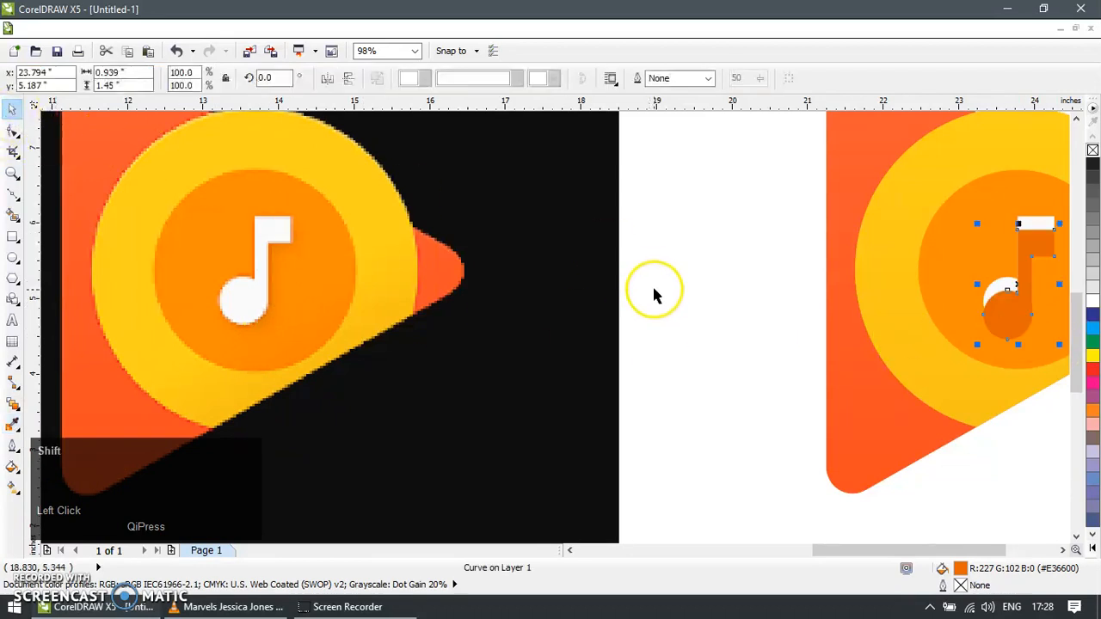
Bring the white music note in front of its dark orange copy.
{"action": "scroll", "coordinate": [654, 280], "scroll_direction": "down", "scroll_amount": 3}
{"action": "key", "text": "z"}
{"action": "left_click_drag", "start_coordinate": [784, 262], "coordinate": [853, 344]}
{"action": "left_click", "coordinate": [148, 173]}
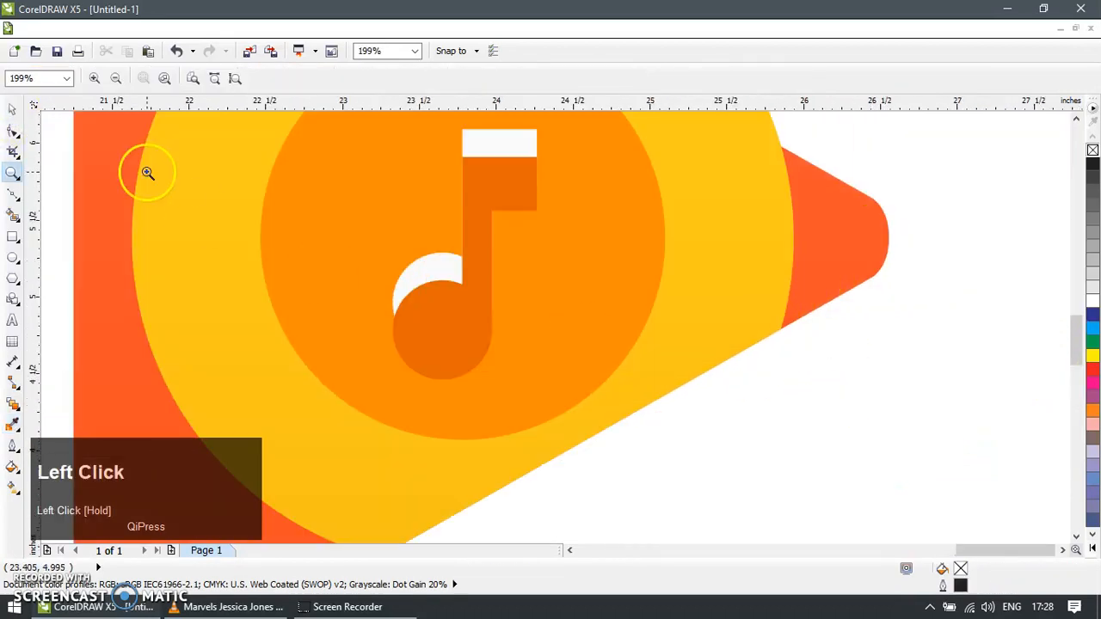
{"action": "left_click", "coordinate": [13, 112]}
{"action": "left_click", "coordinate": [514, 143]}
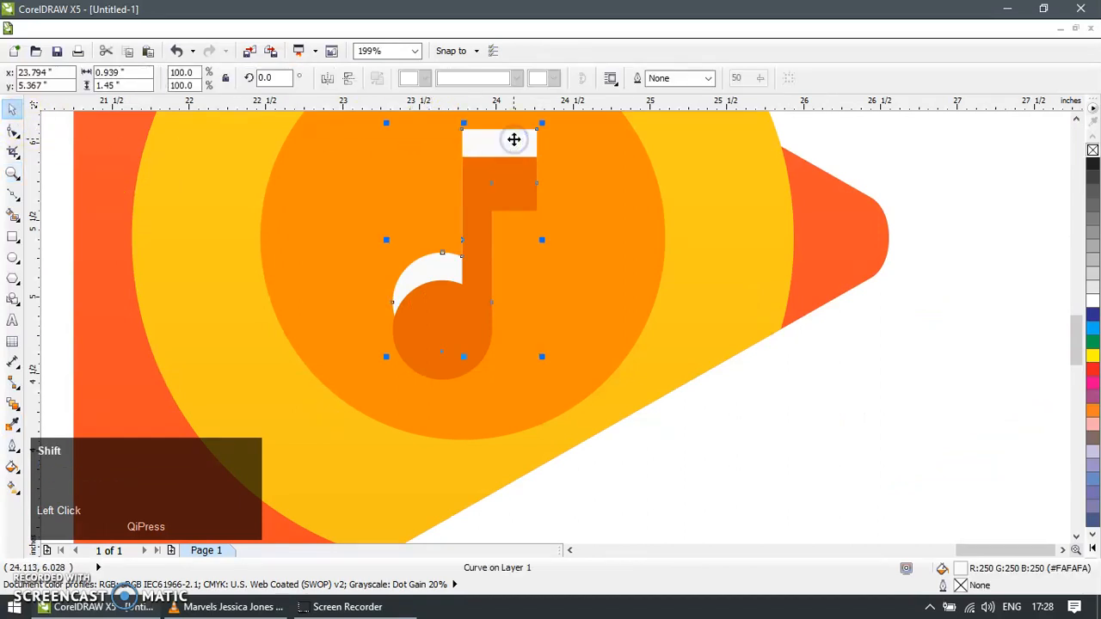
{"action": "key", "text": "shift+Page_Up"}
Move the dark orange copy up and slightly right so only a thin shadow shows along the white note's right and lower edges.
{"action": "left_click", "coordinate": [446, 368]}
{"action": "left_click_drag", "start_coordinate": [442, 379], "coordinate": [452, 359]}
{"action": "key", "text": "Left"}
{"action": "key", "text": "Left"}
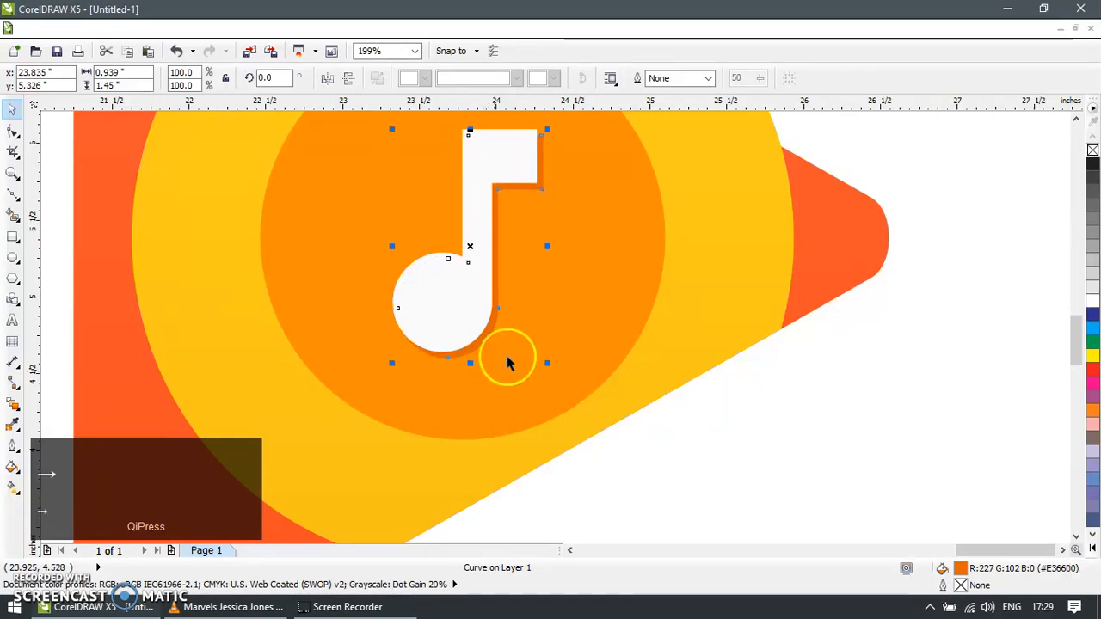
Duplicate the trimmed yellow circle twice in place, filling the first copy cyan and the second copy on top dark blue.
{"action": "scroll", "coordinate": [508, 363], "scroll_direction": "down", "scroll_amount": 4}
{"action": "key", "text": "z"}
{"action": "left_click", "coordinate": [336, 276]}
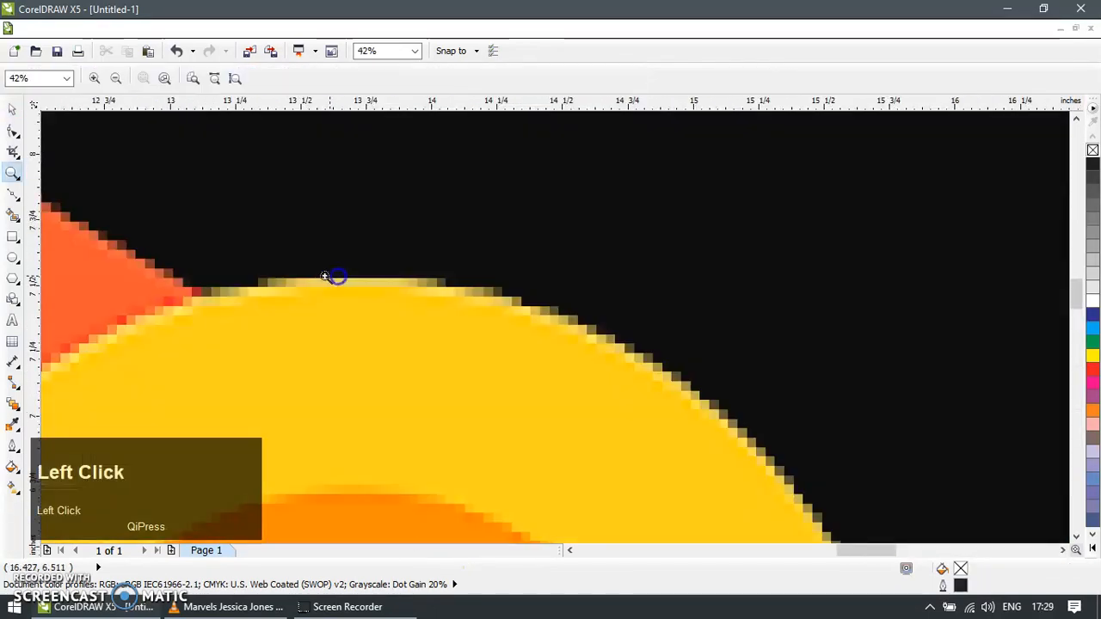
{"action": "scroll", "coordinate": [563, 302], "scroll_direction": "down", "scroll_amount": 5}
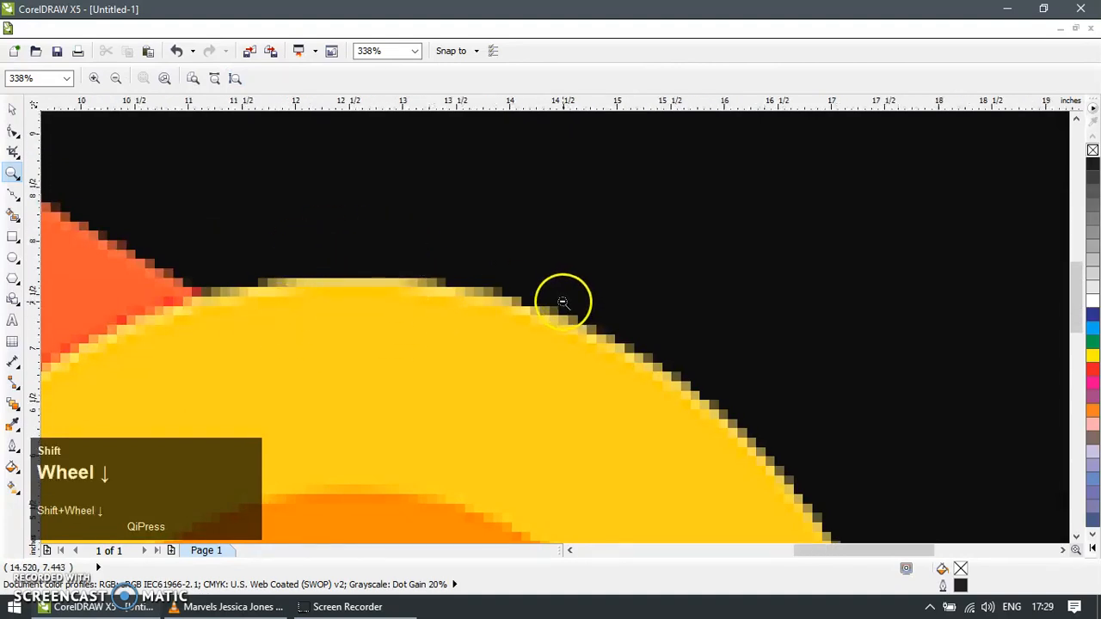
{"action": "left_click", "coordinate": [902, 298]}
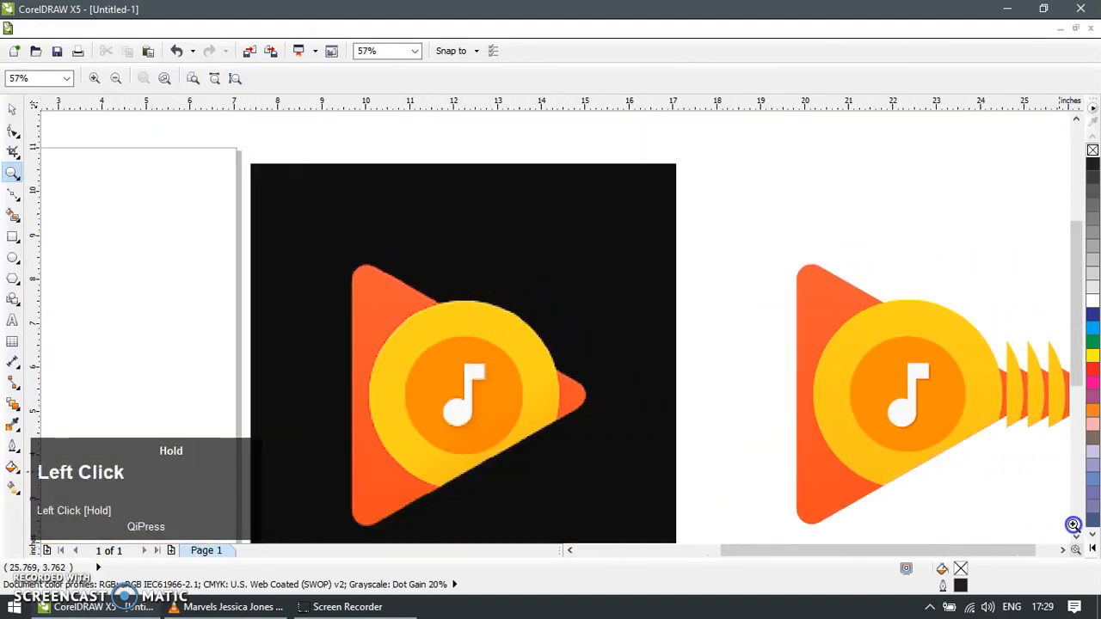
{"action": "left_click", "coordinate": [12, 112]}
{"action": "left_click", "coordinate": [456, 208]}
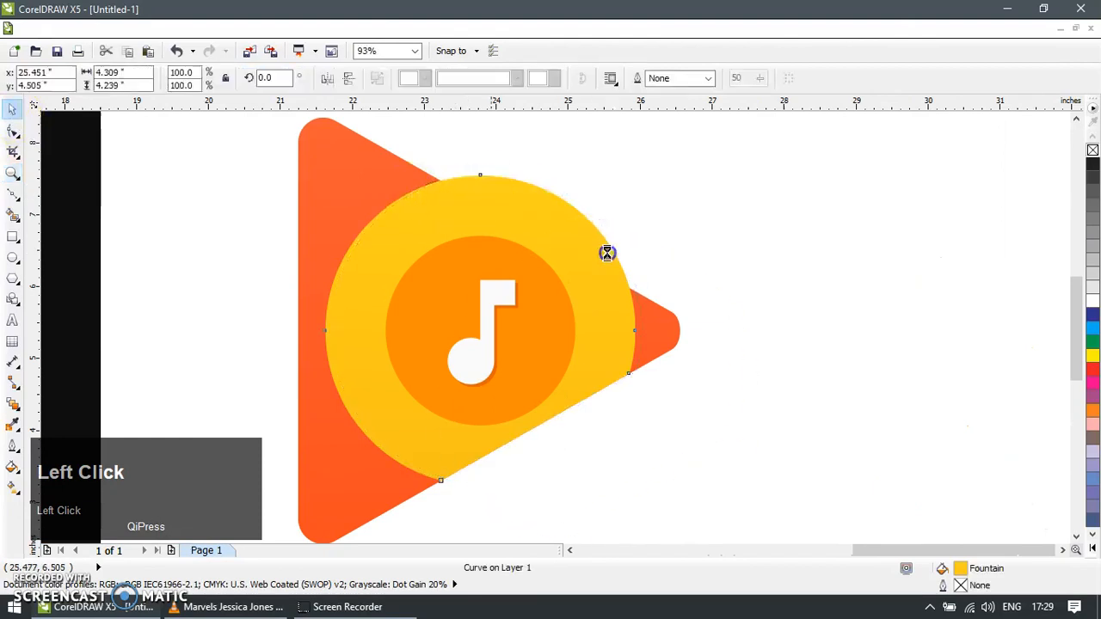
{"action": "key", "text": "ctrl+z"}
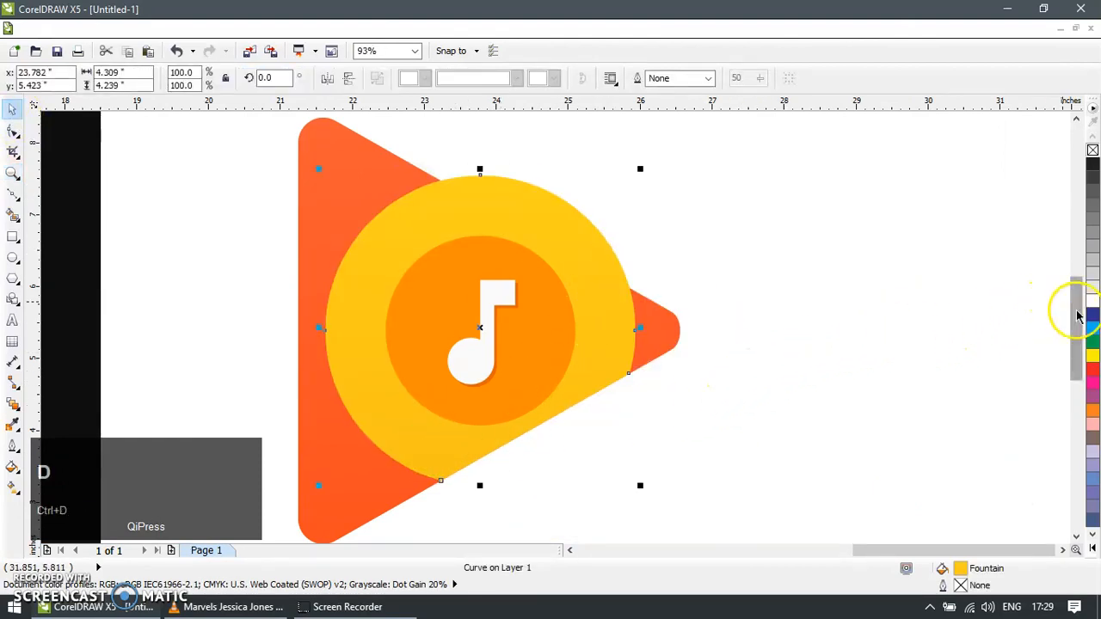
{"action": "left_click", "coordinate": [1093, 328]}
{"action": "key", "text": "ctrl+d"}
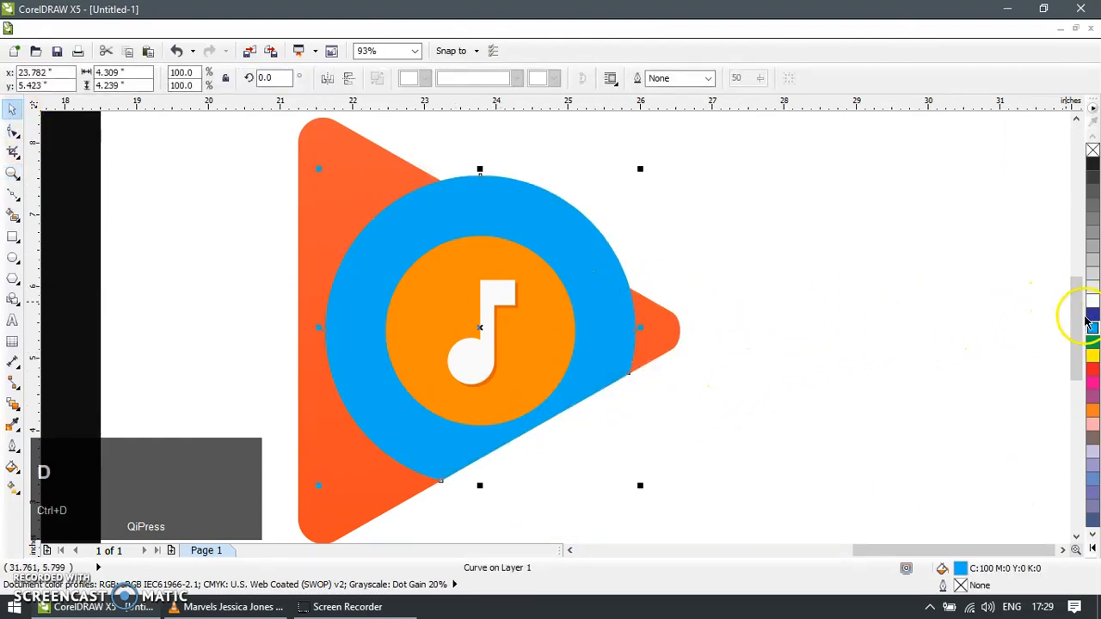
{"action": "left_click", "coordinate": [1092, 314]}
Nudge the dark blue copy 0.03 inches down to expose a thin cyan rim along the circle's upper edge.
{"action": "key", "text": "z"}
{"action": "left_click_drag", "start_coordinate": [433, 155], "coordinate": [565, 239]}
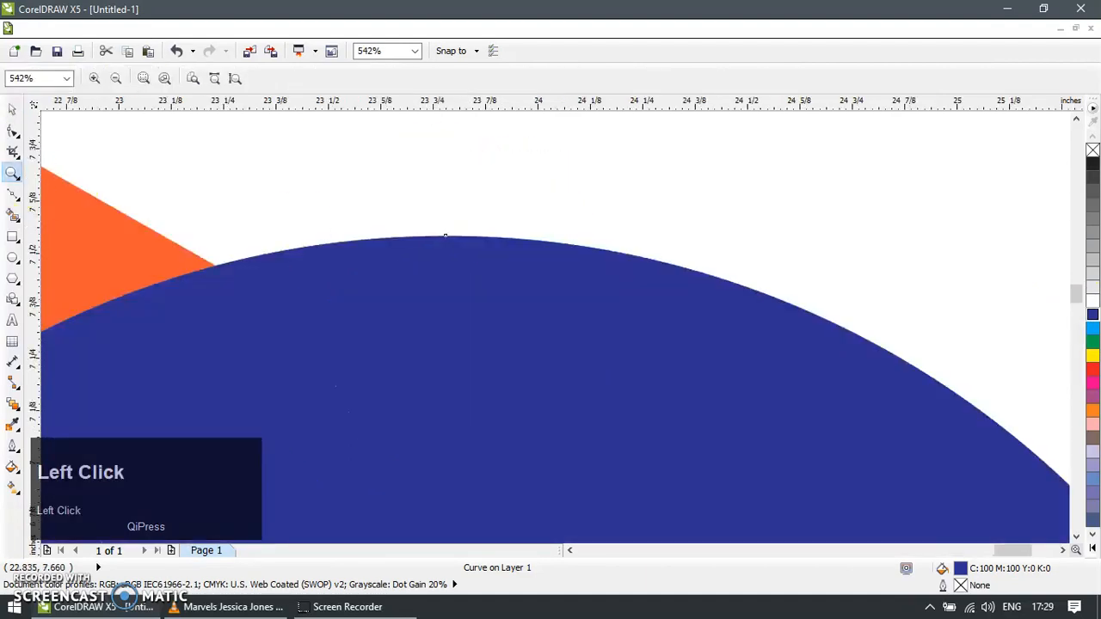
{"action": "left_click", "coordinate": [12, 109]}
{"action": "key", "text": "Down"}
{"action": "key", "text": "Down"}
{"action": "key", "text": "Down"}
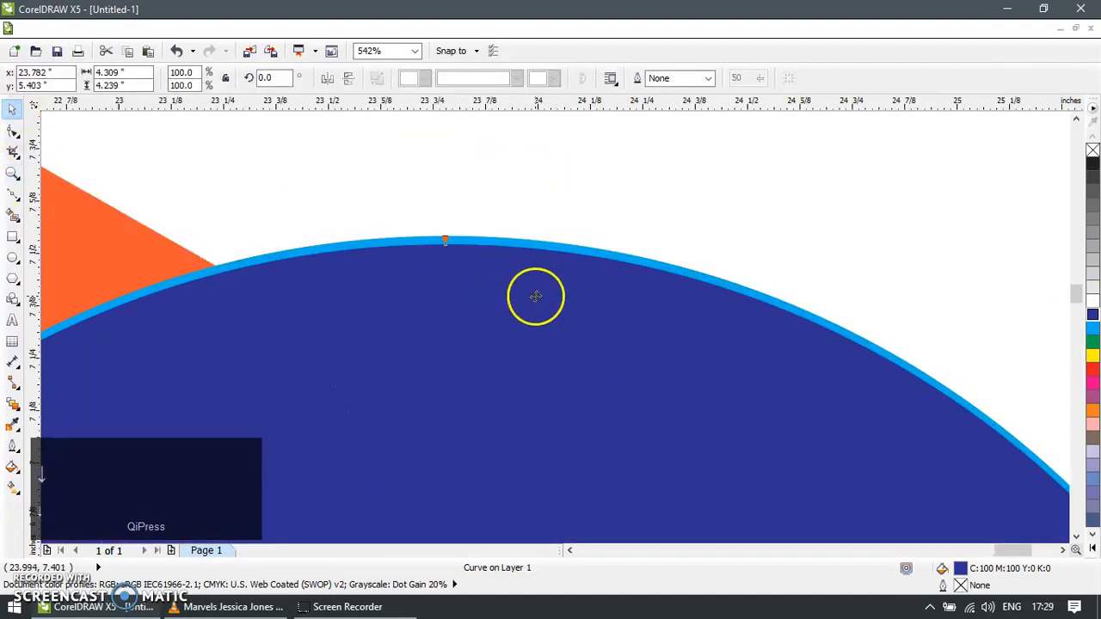
Trim the cyan copy with the dark blue shape and delete the dark blue shape.
{"action": "left_click", "coordinate": [528, 258], "text": "shift"}
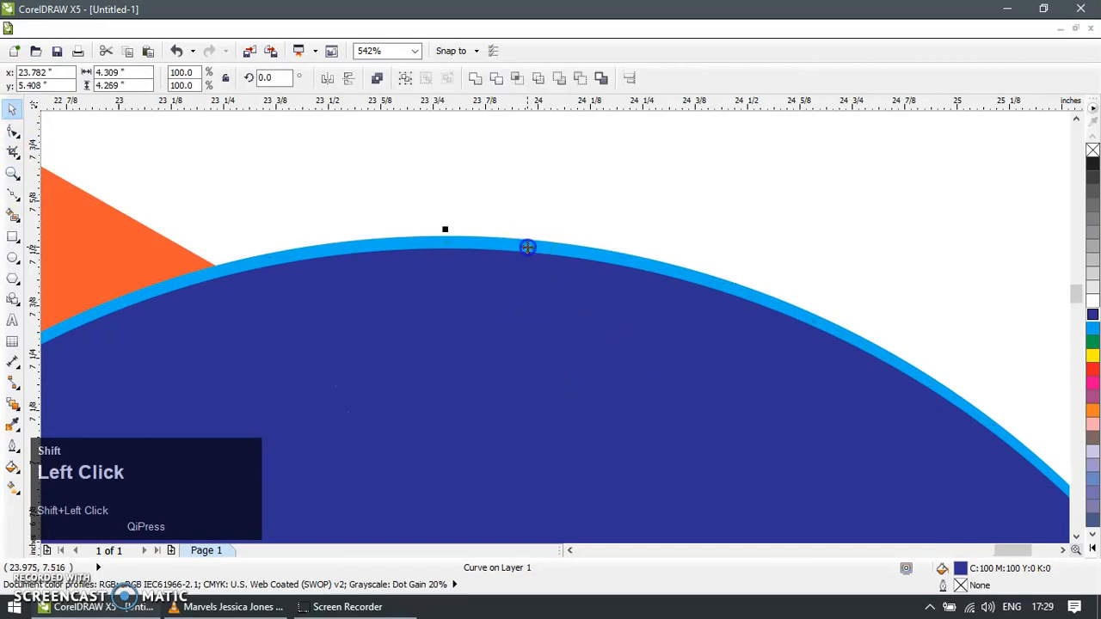
{"action": "left_click", "coordinate": [502, 80]}
{"action": "left_click", "coordinate": [634, 387]}
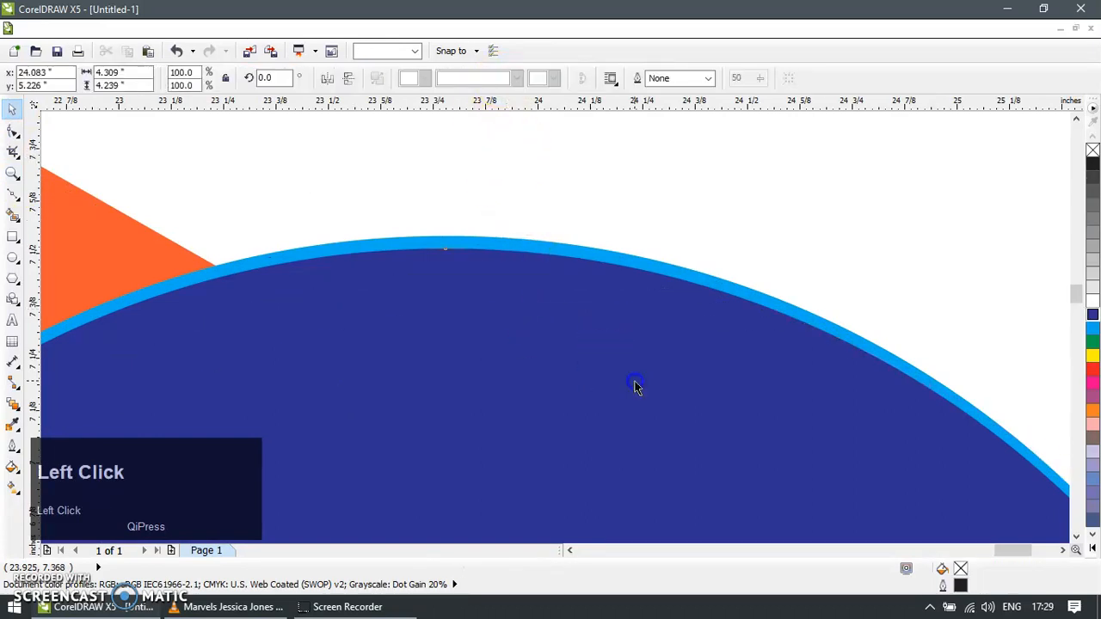
{"action": "key", "text": "Delete"}
Fill the thin cyan crescent on the circle's upper edge with yellow (C0 M0 Y100 K0).
{"action": "left_click", "coordinate": [608, 258]}
{"action": "scroll", "coordinate": [634, 270], "scroll_direction": "down", "scroll_amount": 5}
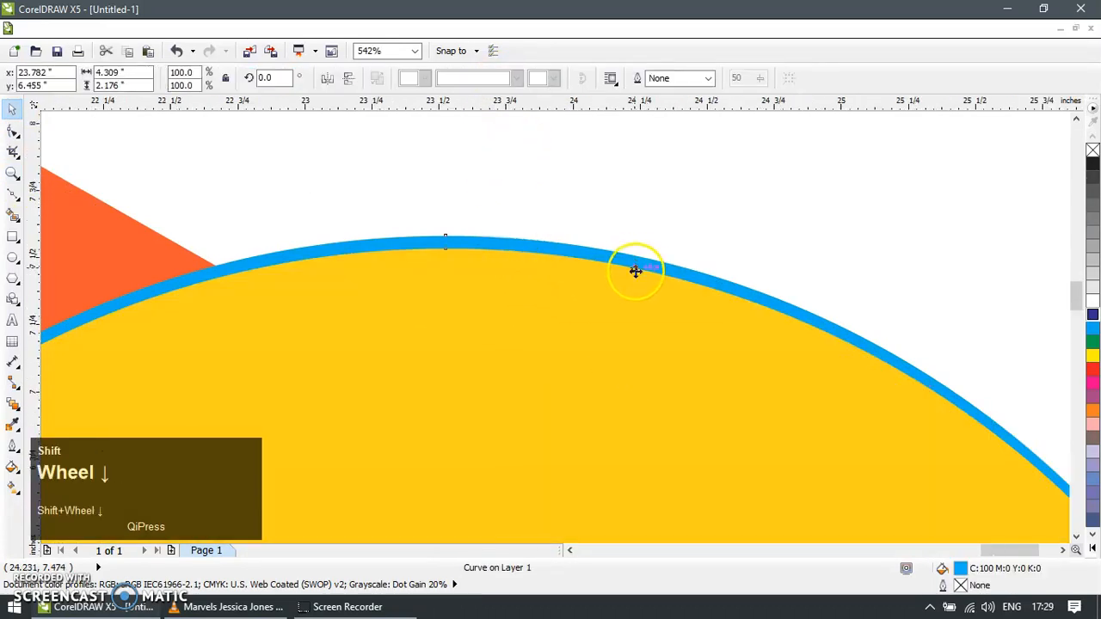
{"action": "left_click", "coordinate": [1091, 357]}
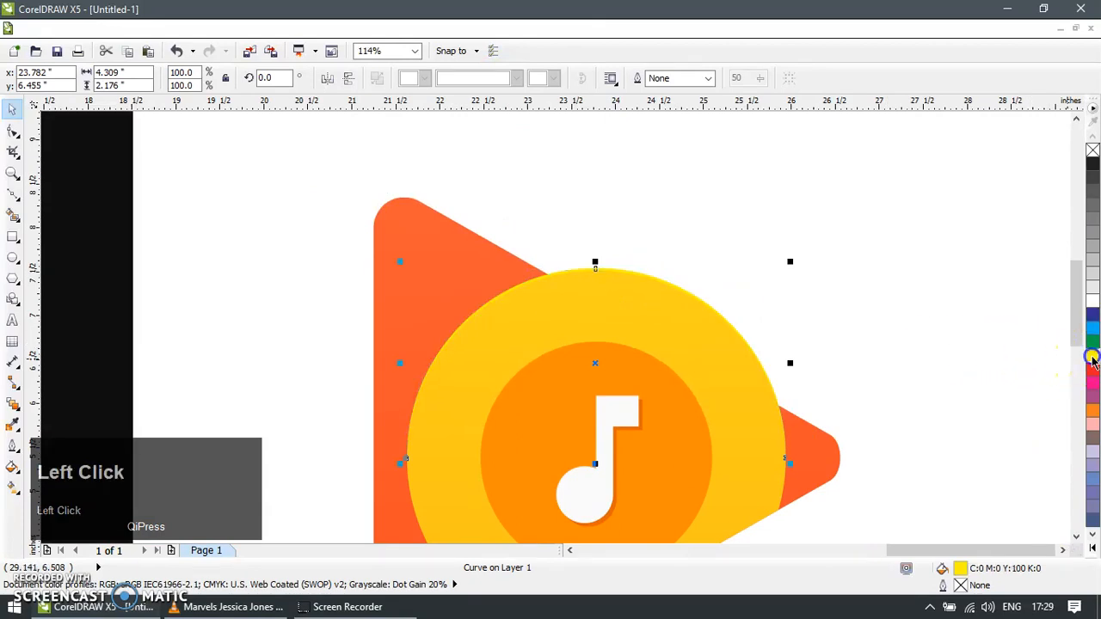
{"action": "left_click", "coordinate": [830, 286]}
Examine the edge highlight on the bitmap triangle's upper corner and compare it with the same corner of the vector triangle.
{"action": "scroll", "coordinate": [762, 259], "scroll_direction": "down", "scroll_amount": 2}
{"action": "scroll", "coordinate": [762, 259], "scroll_direction": "left", "scroll_amount": 2}
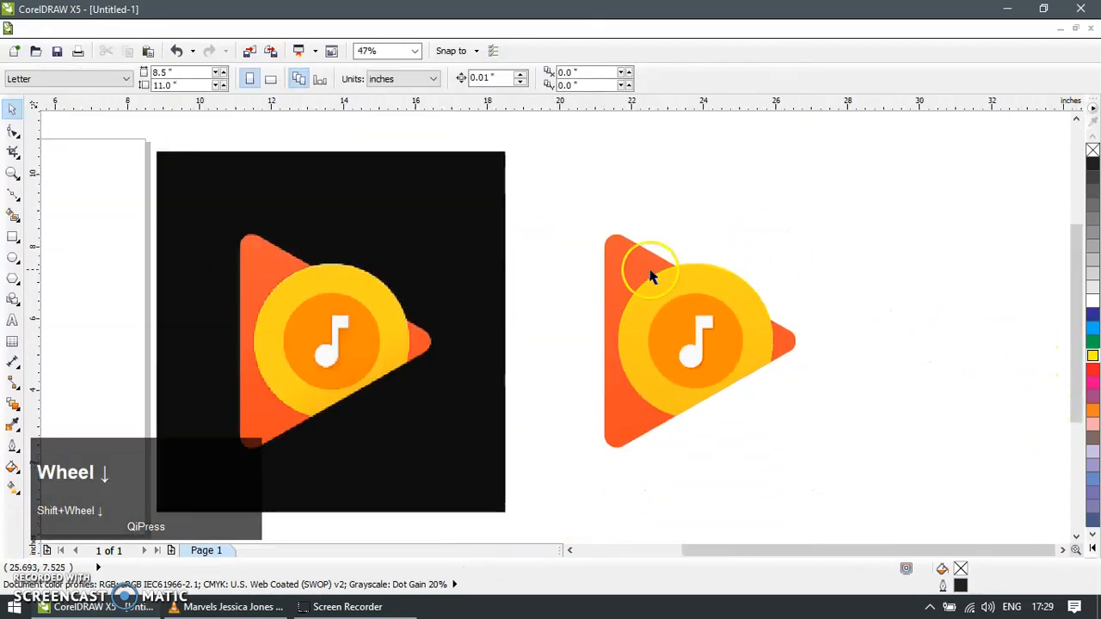
{"action": "key", "text": "z"}
{"action": "left_click_drag", "start_coordinate": [233, 229], "coordinate": [326, 273]}
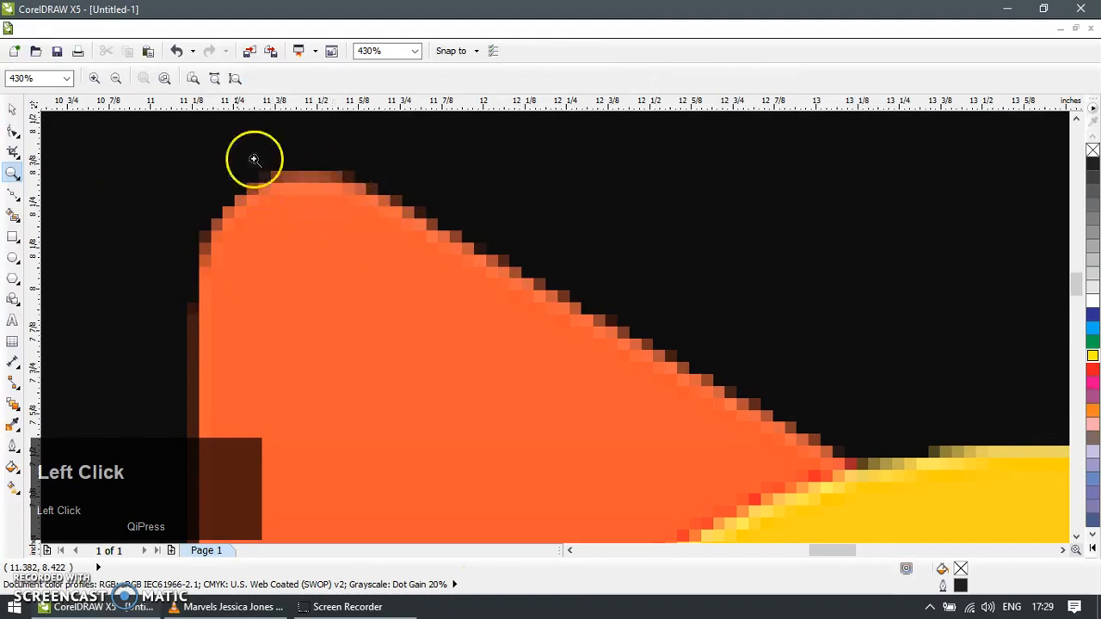
{"action": "scroll", "coordinate": [406, 269], "scroll_direction": "down", "scroll_amount": 5}
{"action": "left_click_drag", "start_coordinate": [824, 408], "coordinate": [602, 251]}
{"action": "left_click", "coordinate": [13, 111]}
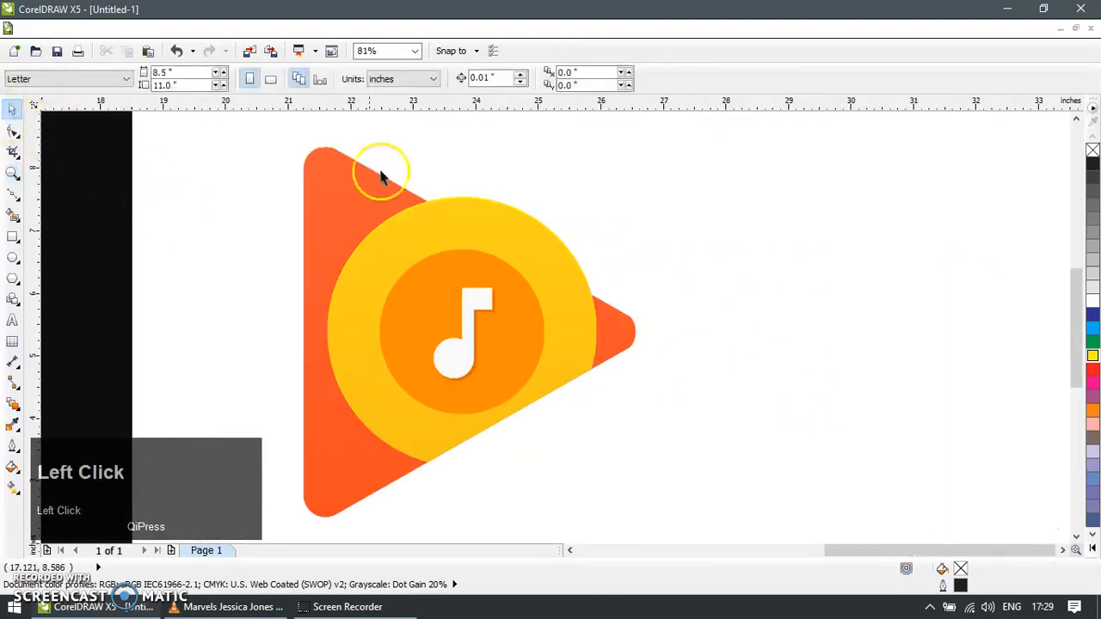
{"action": "left_click", "coordinate": [334, 169]}
{"action": "key", "text": "z"}
{"action": "left_click_drag", "start_coordinate": [302, 141], "coordinate": [389, 186]}
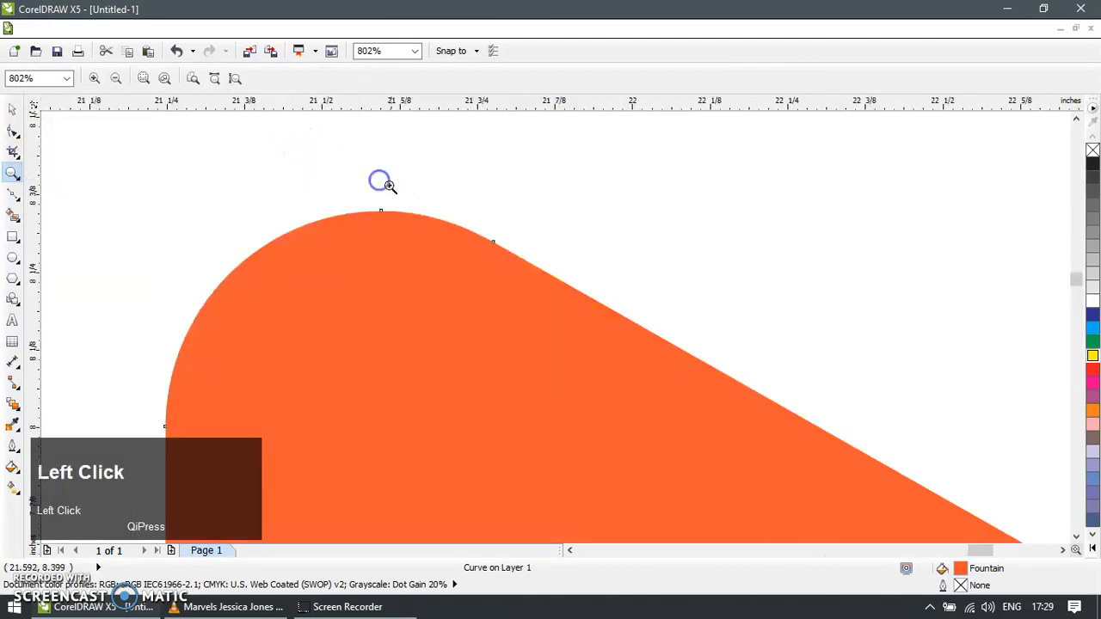
{"action": "scroll", "coordinate": [398, 208], "scroll_direction": "down", "scroll_amount": 6}
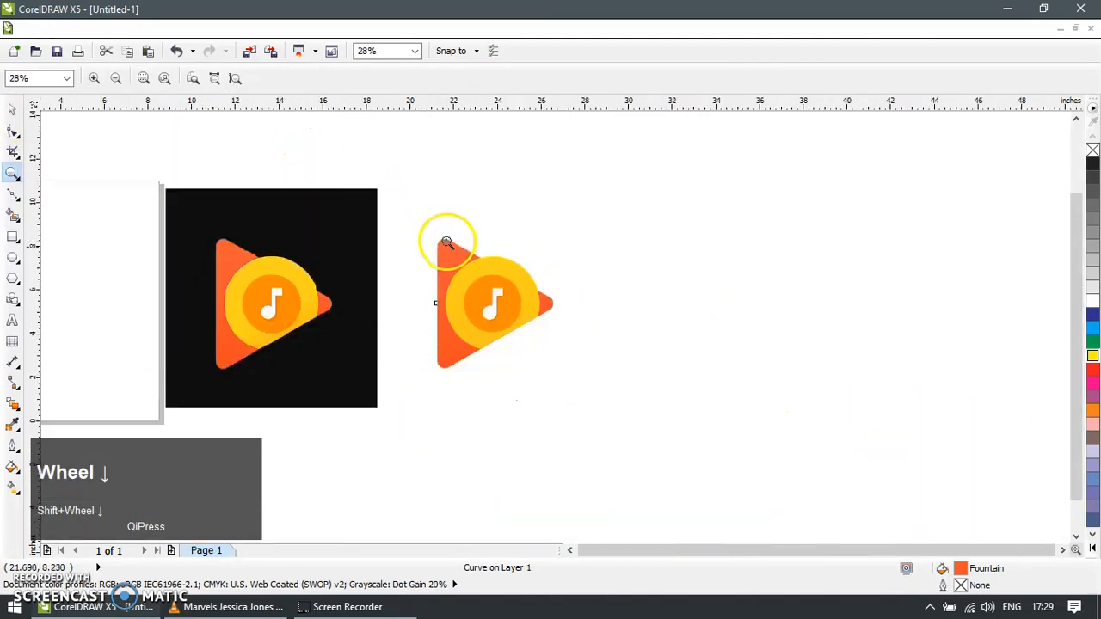
Duplicate the orange vector triangle twice in place, filling the first copy green and the second copy on top cyan.
{"action": "left_click", "coordinate": [17, 110]}
{"action": "left_click", "coordinate": [502, 247]}
{"action": "key", "text": "ctrl+d"}
{"action": "left_click", "coordinate": [1093, 344]}
{"action": "key", "text": "ctrl+d"}
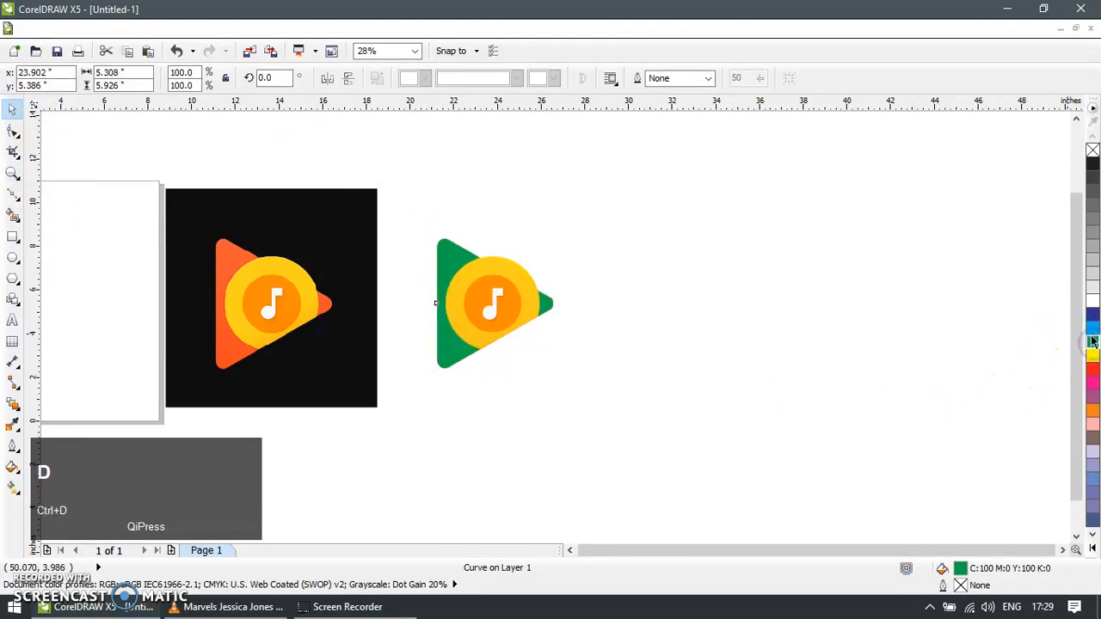
{"action": "left_click", "coordinate": [1093, 328]}
{"action": "key", "text": "z"}
{"action": "left_click_drag", "start_coordinate": [422, 246], "coordinate": [503, 261]}
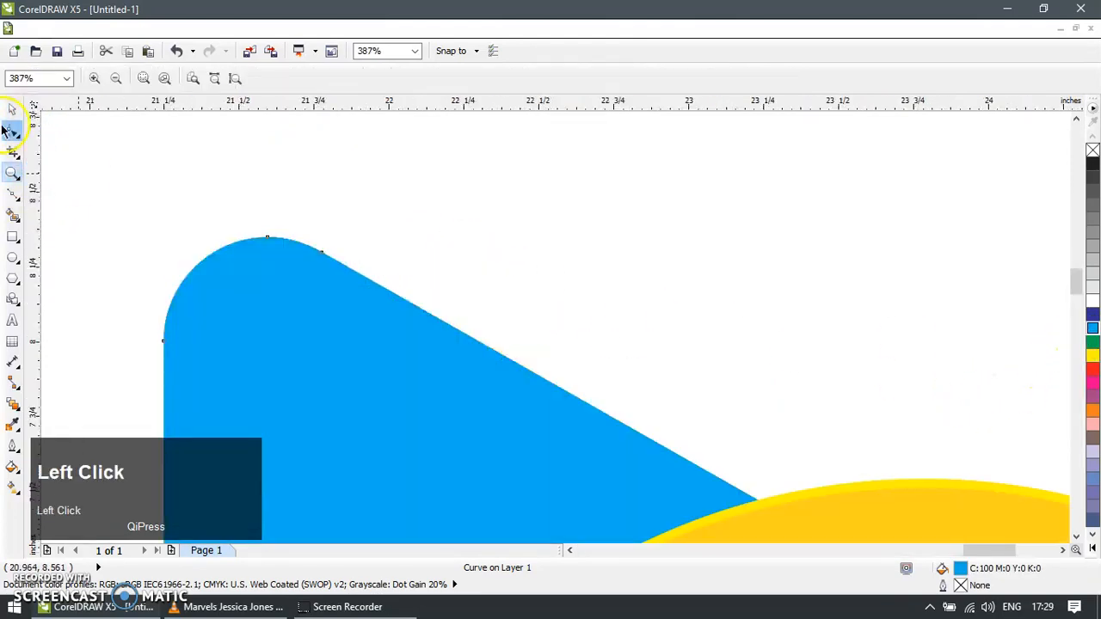
Nudge the cyan triangle copy slightly down, trim the green copy with it, and delete the cyan copy.
{"action": "left_click", "coordinate": [11, 111]}
{"action": "key", "text": "Down"}
{"action": "key", "text": "Down"}
{"action": "left_click", "coordinate": [281, 243], "text": "shift"}
{"action": "left_click", "coordinate": [496, 78]}
{"action": "left_click", "coordinate": [473, 172]}
{"action": "left_click", "coordinate": [422, 386]}
{"action": "key", "text": "Delete"}
{"action": "left_click_drag", "start_coordinate": [312, 254], "coordinate": [431, 311]}
{"action": "key", "text": "ctrl+z"}
Sample the lighter orange (R255 G105 B68) from the upper edge of the bitmap triangle and apply it to the thin green strip on the vector triangle.
{"action": "scroll", "coordinate": [477, 259], "scroll_direction": "down", "scroll_amount": 1}
{"action": "scroll", "coordinate": [479, 265], "scroll_direction": "down", "scroll_amount": 3}
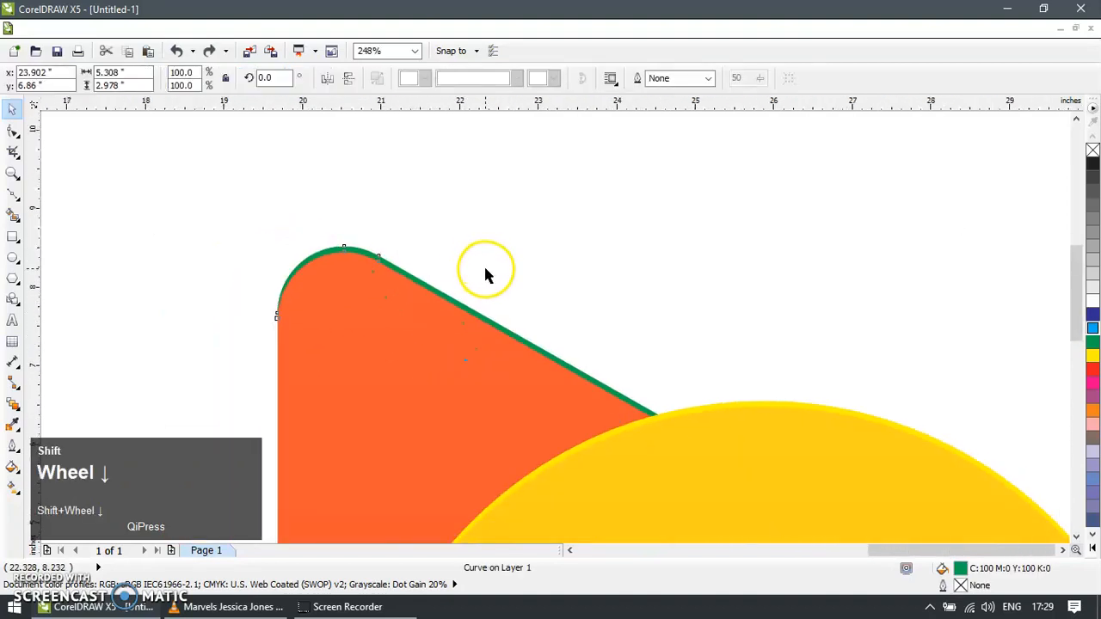
{"action": "key", "text": "z"}
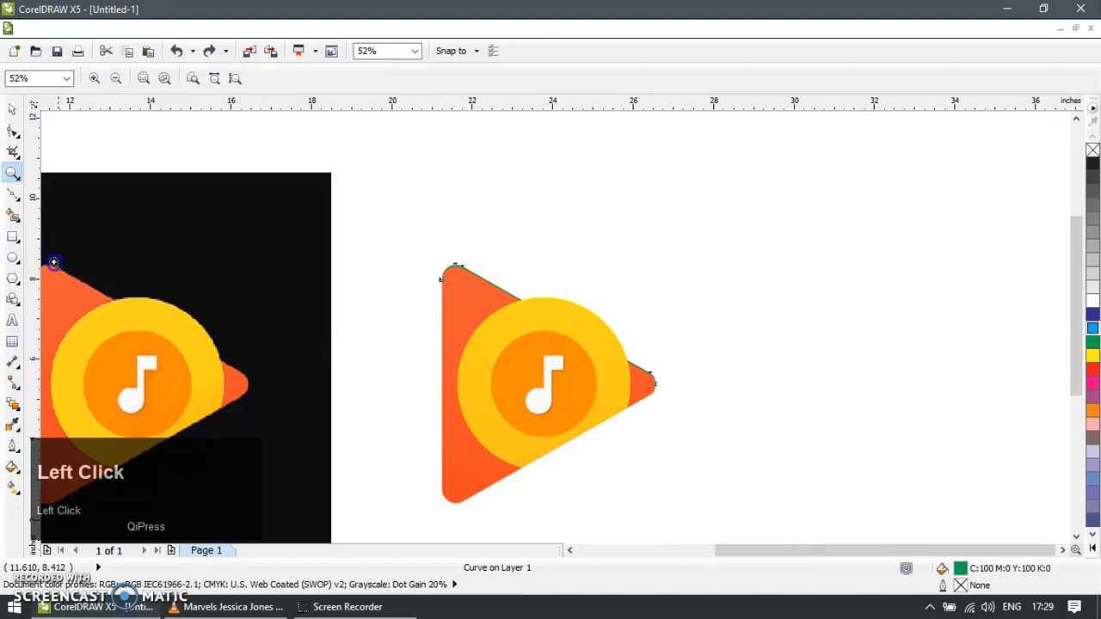
{"action": "left_click_drag", "start_coordinate": [53, 261], "coordinate": [91, 295]}
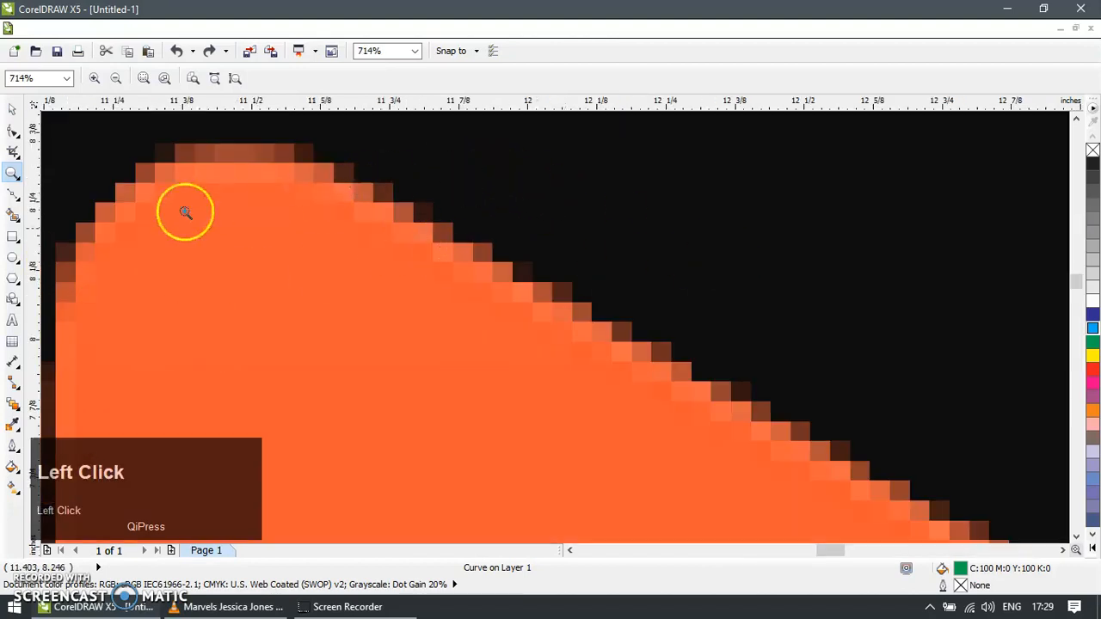
{"action": "left_click", "coordinate": [13, 424]}
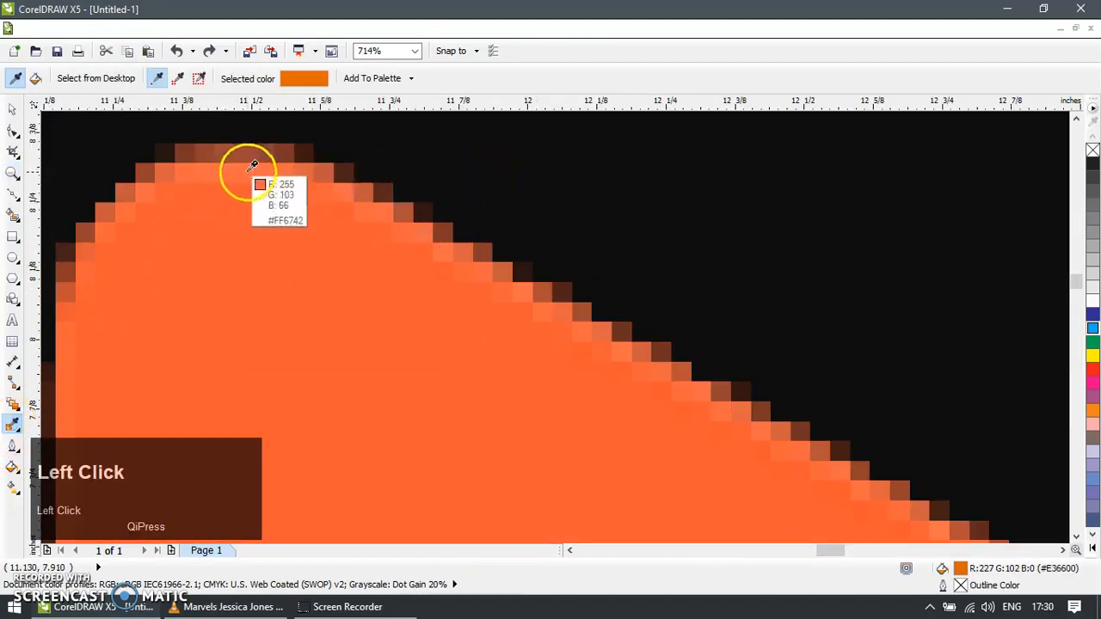
{"action": "left_click", "coordinate": [253, 166]}
{"action": "scroll", "coordinate": [381, 221], "scroll_direction": "down", "scroll_amount": 6}
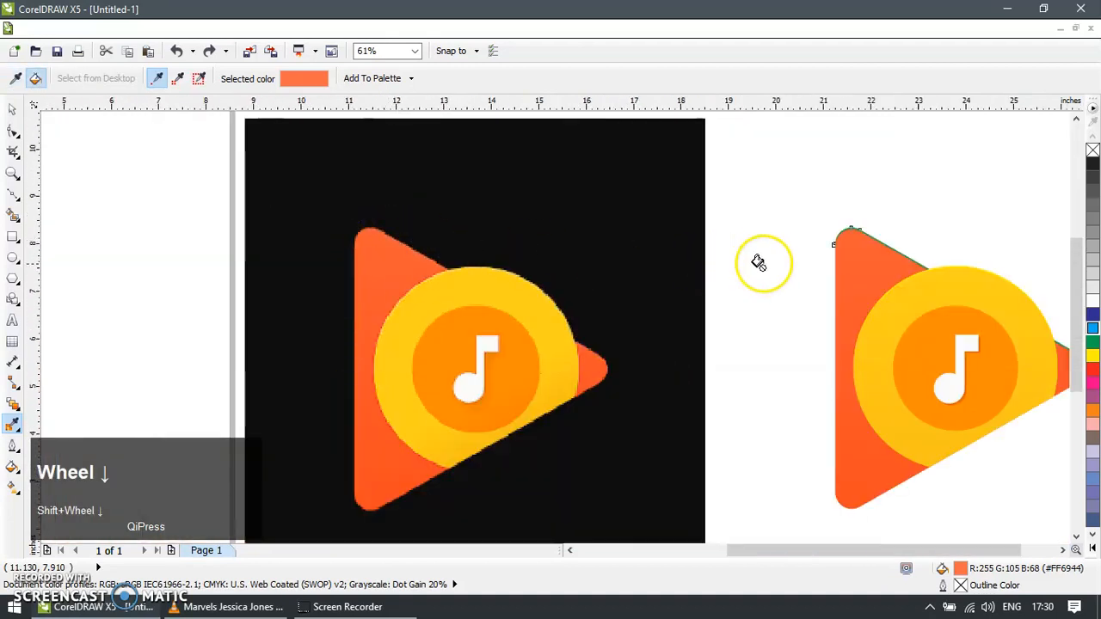
{"action": "scroll", "coordinate": [908, 228], "scroll_direction": "up", "scroll_amount": 4}
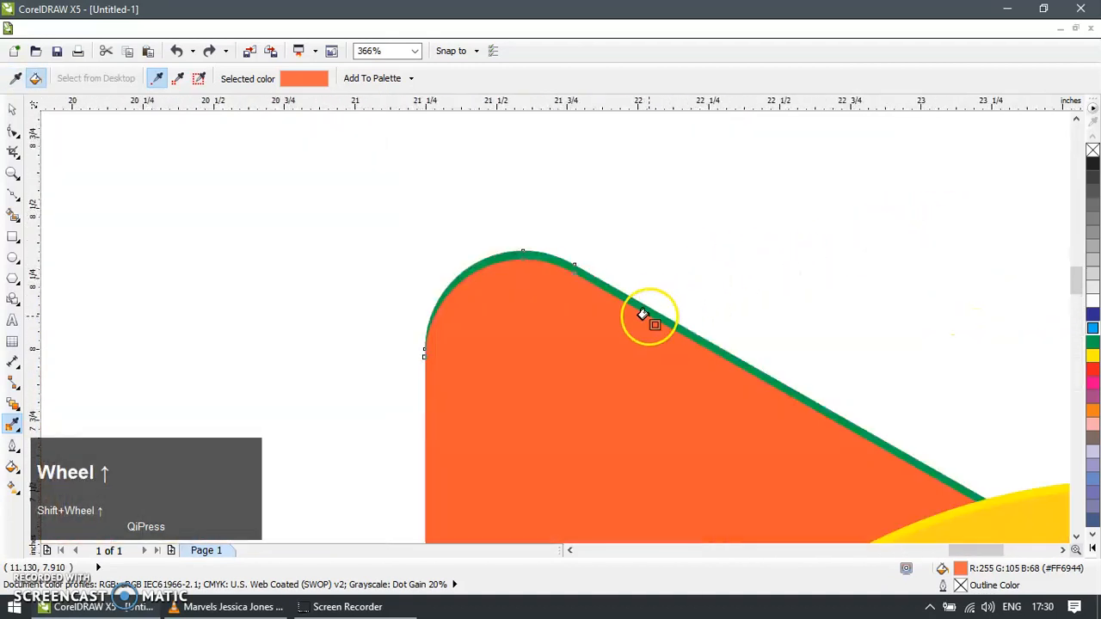
{"action": "left_click", "coordinate": [644, 313]}
{"action": "left_click", "coordinate": [12, 110]}
{"action": "left_click", "coordinate": [393, 248]}
Examine the upper edge of the inner orange circle on the bitmap and compare it with the vector version.
{"action": "scroll", "coordinate": [386, 253], "scroll_direction": "down", "scroll_amount": 3}
{"action": "scroll", "coordinate": [389, 255], "scroll_direction": "down", "scroll_amount": 2}
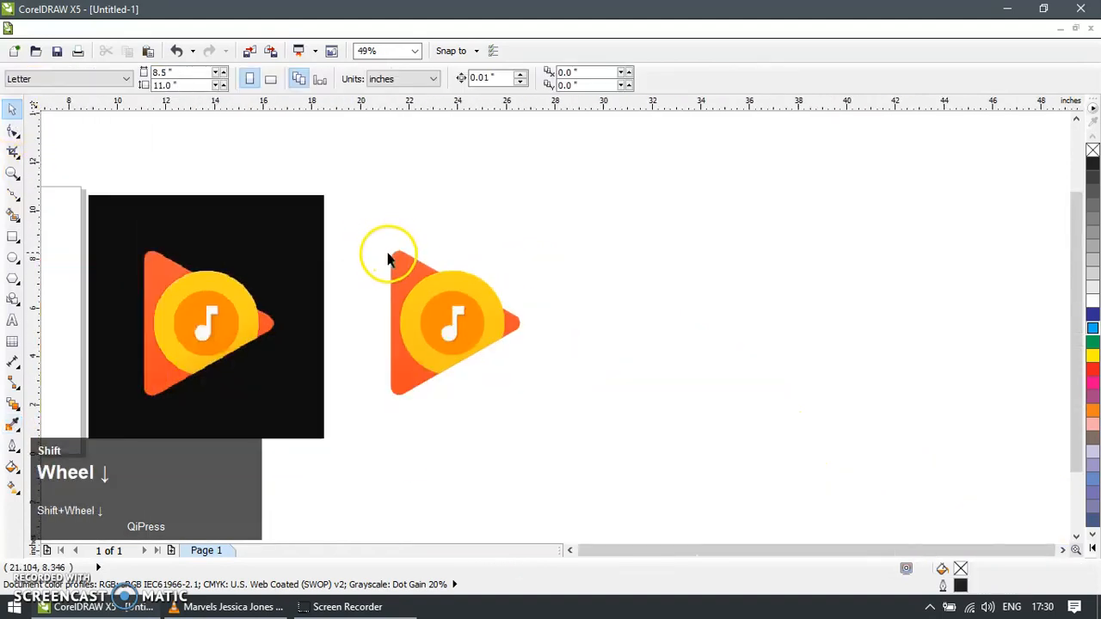
{"action": "key", "text": "z"}
{"action": "left_click_drag", "start_coordinate": [327, 275], "coordinate": [573, 398]}
{"action": "scroll", "coordinate": [553, 361], "scroll_direction": "down", "scroll_amount": 2}
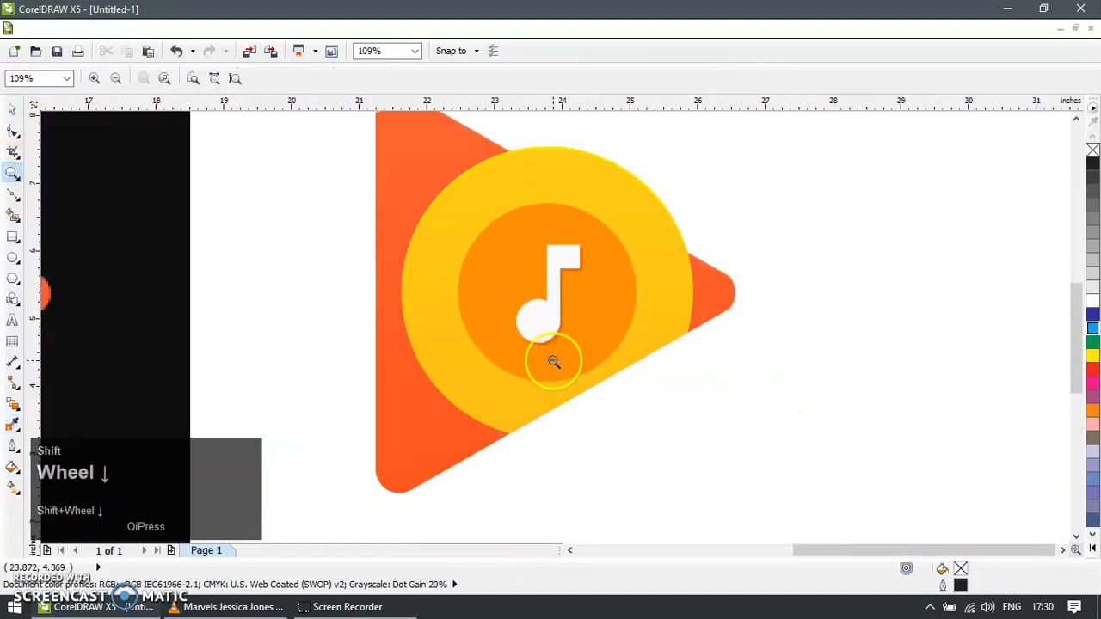
{"action": "left_click_drag", "start_coordinate": [81, 253], "coordinate": [192, 319]}
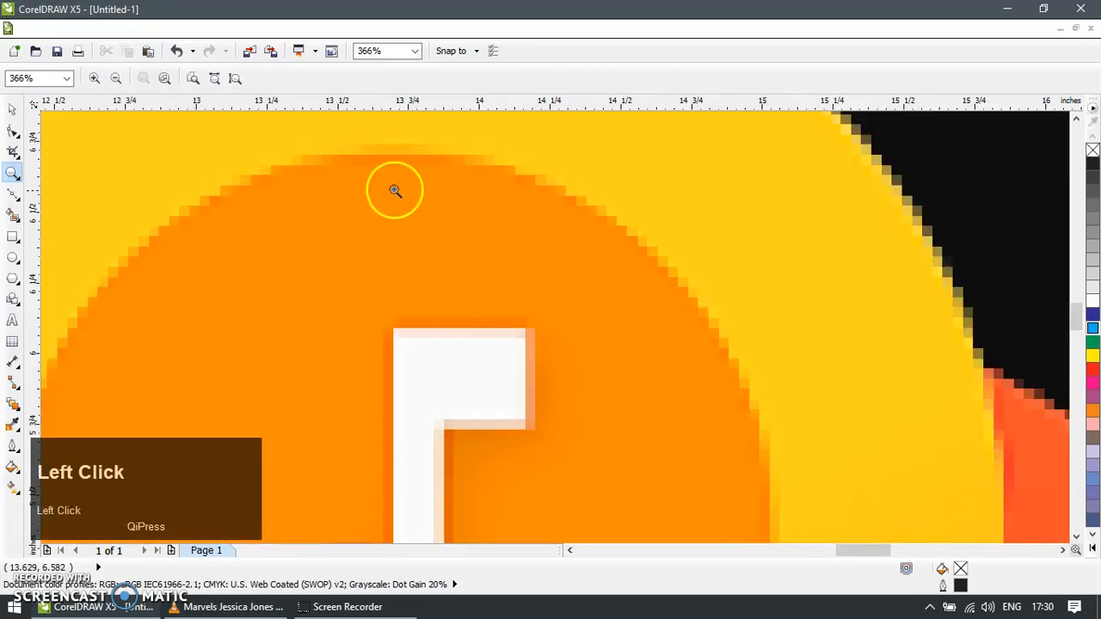
{"action": "scroll", "coordinate": [358, 172], "scroll_direction": "down", "scroll_amount": 6}
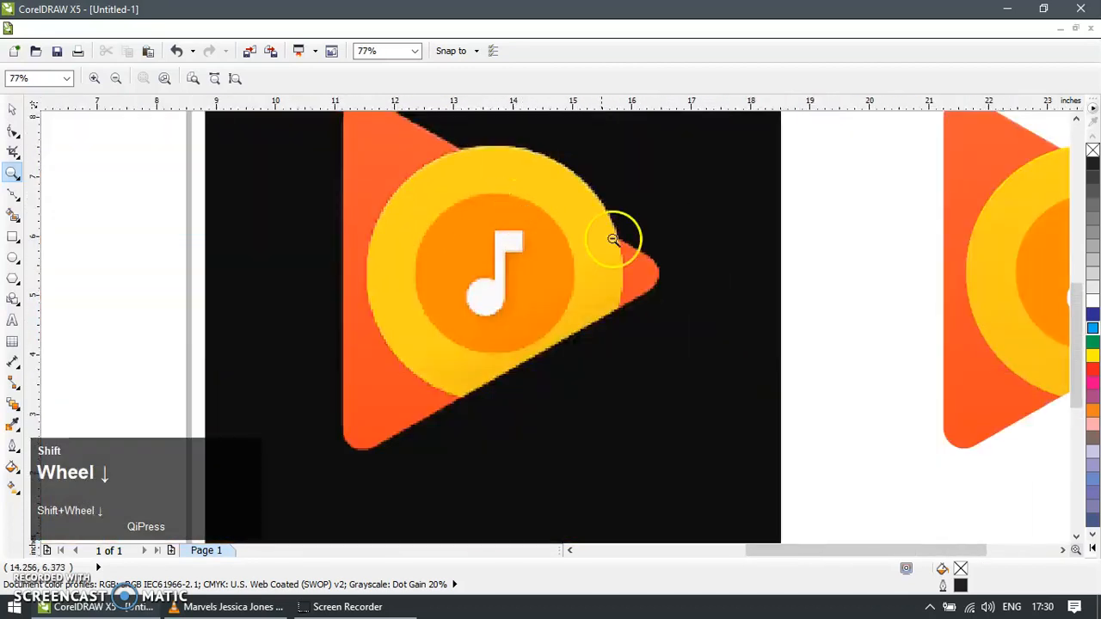
{"action": "left_click", "coordinate": [959, 310]}
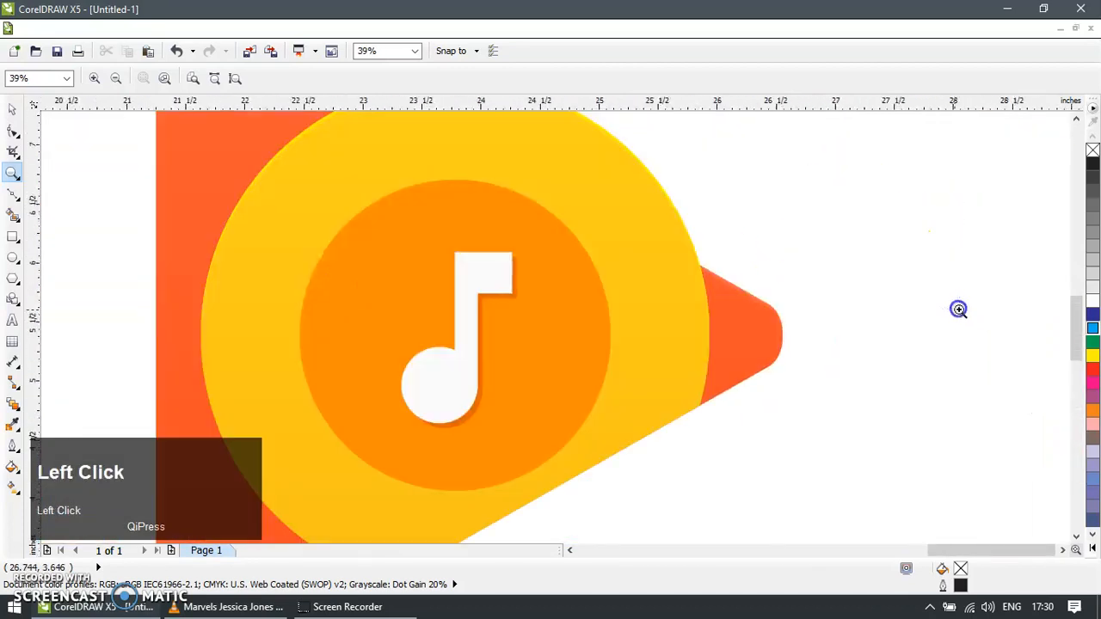
Duplicate the inner orange circle twice in place, filling the first copy light grey (K10) and the second green, and nudge the green copy 0.03 inches down.
{"action": "left_click", "coordinate": [12, 109]}
{"action": "left_click_drag", "start_coordinate": [425, 197], "coordinate": [524, 258]}
{"action": "key", "text": "ctrl+z"}
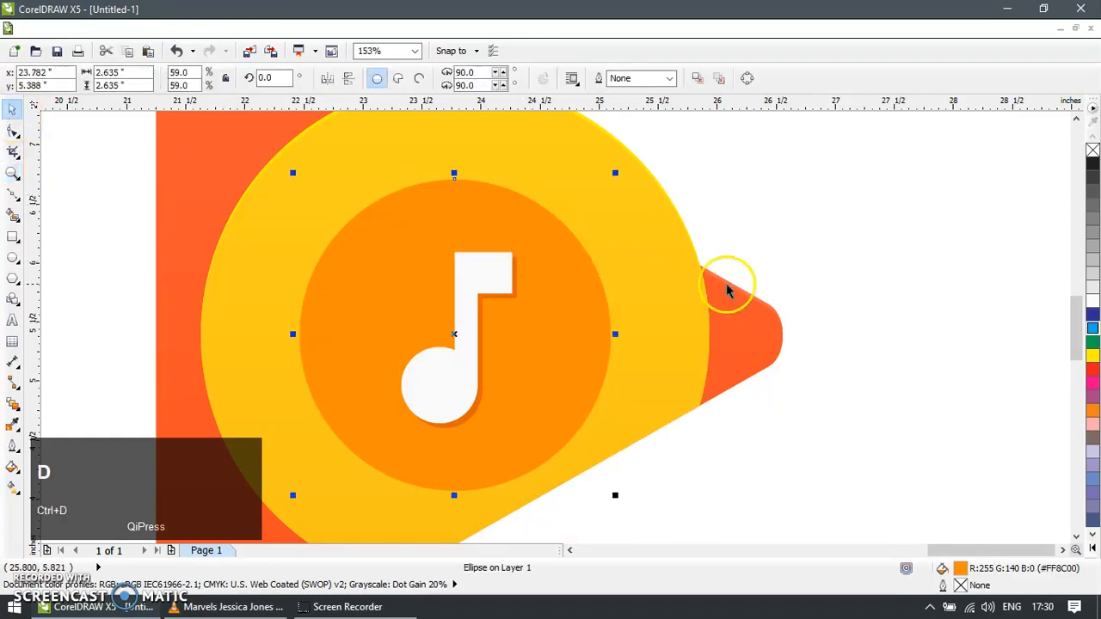
{"action": "left_click", "coordinate": [1093, 289]}
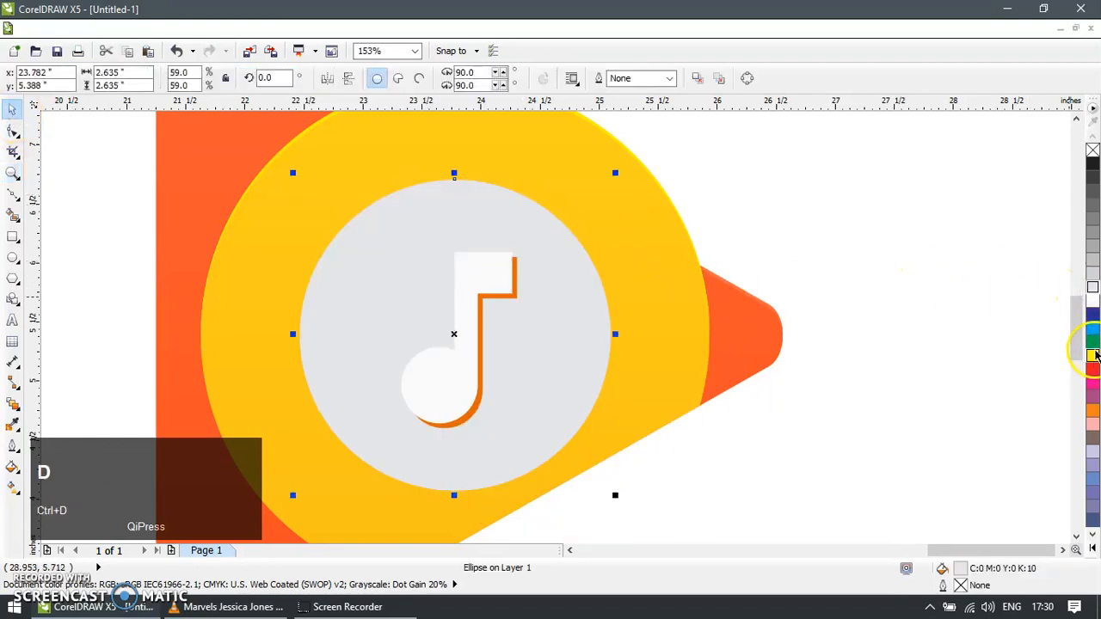
{"action": "left_click", "coordinate": [1093, 343]}
{"action": "key", "text": "Down"}
{"action": "key", "text": "Down"}
{"action": "key", "text": "Down"}
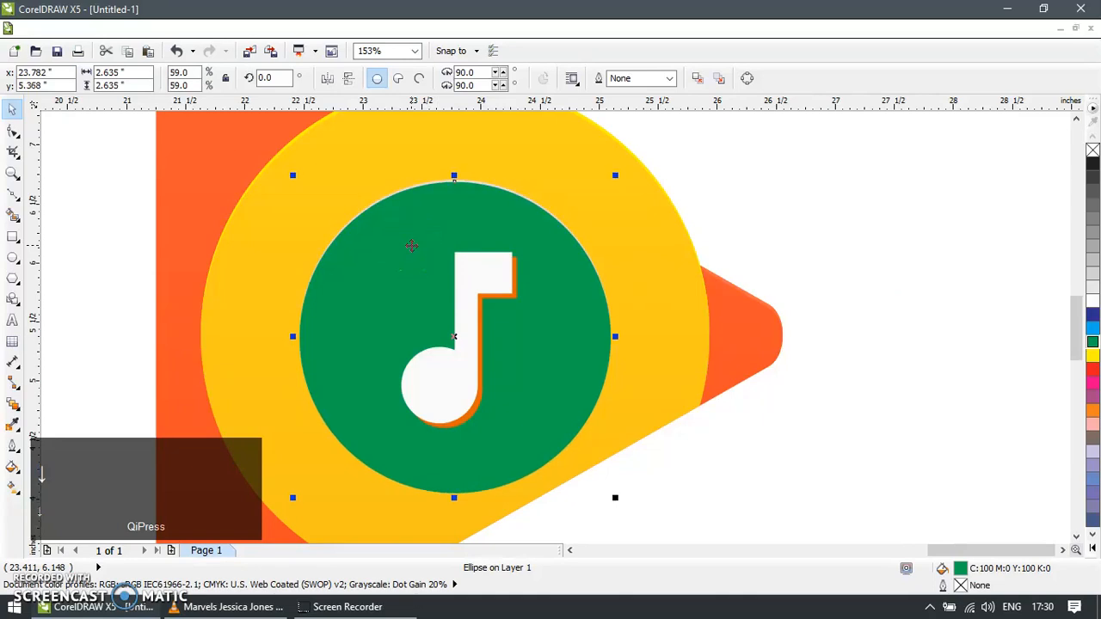
Trim the light grey circle with the green circle and delete the green circle.
{"action": "scroll", "coordinate": [411, 246], "scroll_direction": "down", "scroll_amount": 2}
{"action": "key", "text": "z"}
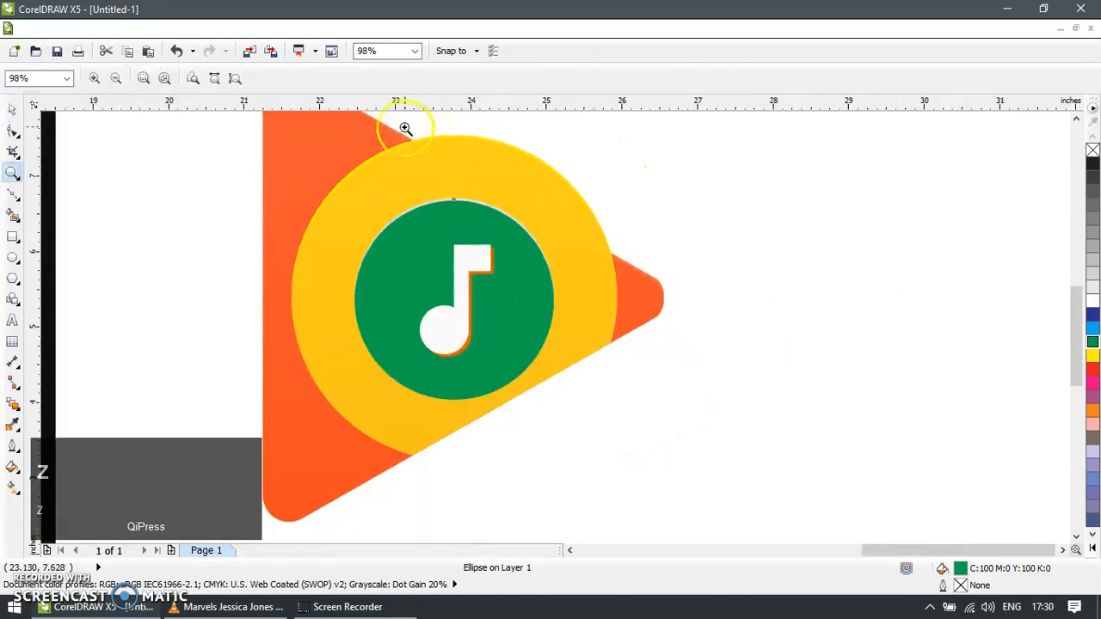
{"action": "left_click_drag", "start_coordinate": [417, 131], "coordinate": [516, 254]}
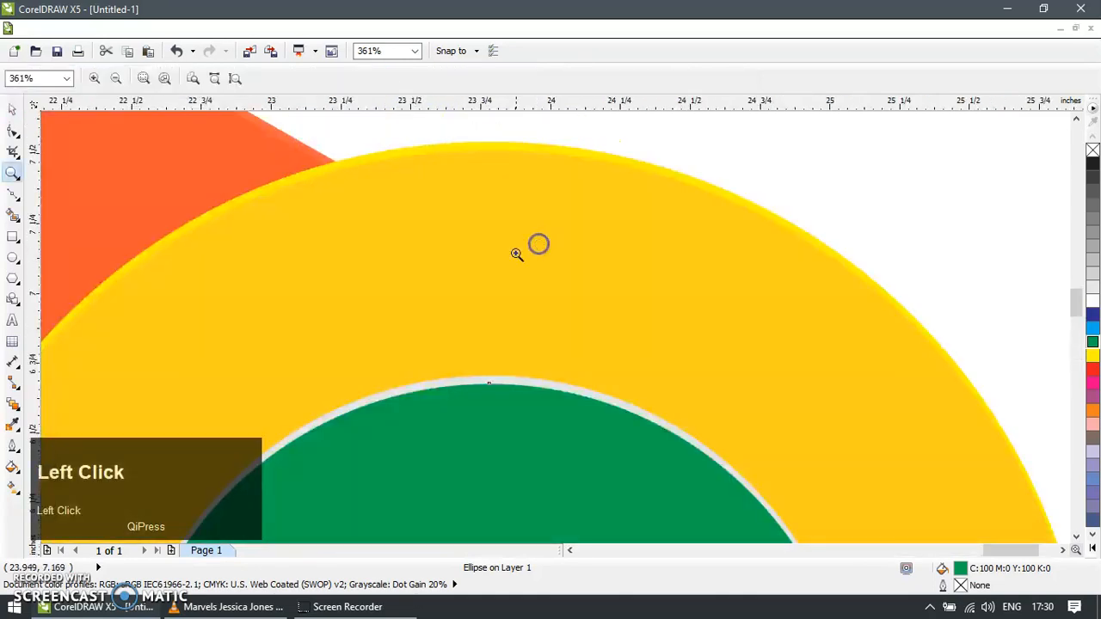
{"action": "left_click", "coordinate": [6, 112]}
{"action": "scroll", "coordinate": [551, 409], "scroll_direction": "up", "scroll_amount": 1, "text": "ctrl"}
{"action": "scroll", "coordinate": [603, 410], "scroll_direction": "up", "scroll_amount": 1, "text": "shift"}
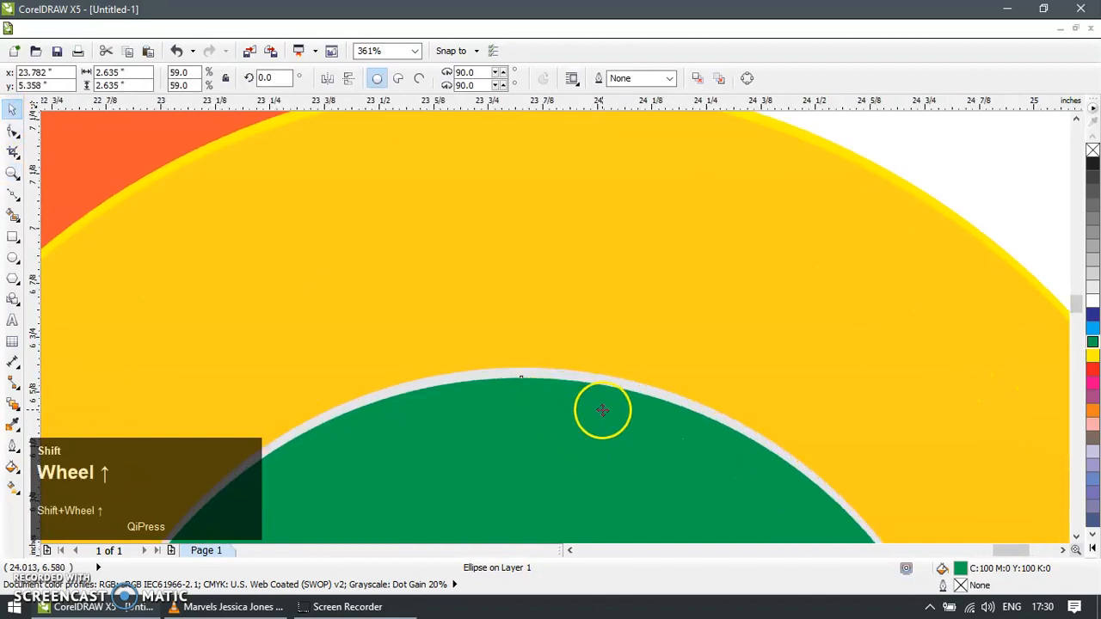
{"action": "left_click", "coordinate": [560, 366], "text": "shift"}
{"action": "left_click", "coordinate": [498, 80]}
{"action": "key", "text": "Delete"}
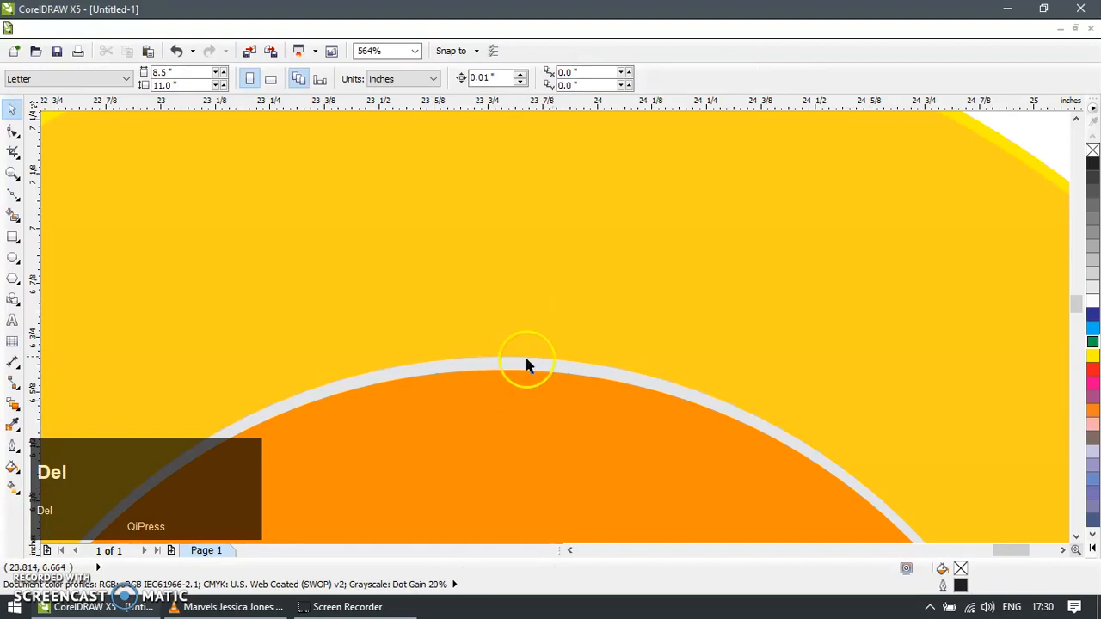
Select the grey crescent and sample the darker orange (R255 G131 B0) from the inner circle's upper edge on the bitmap.
{"action": "scroll", "coordinate": [527, 366], "scroll_direction": "down", "scroll_amount": 5}
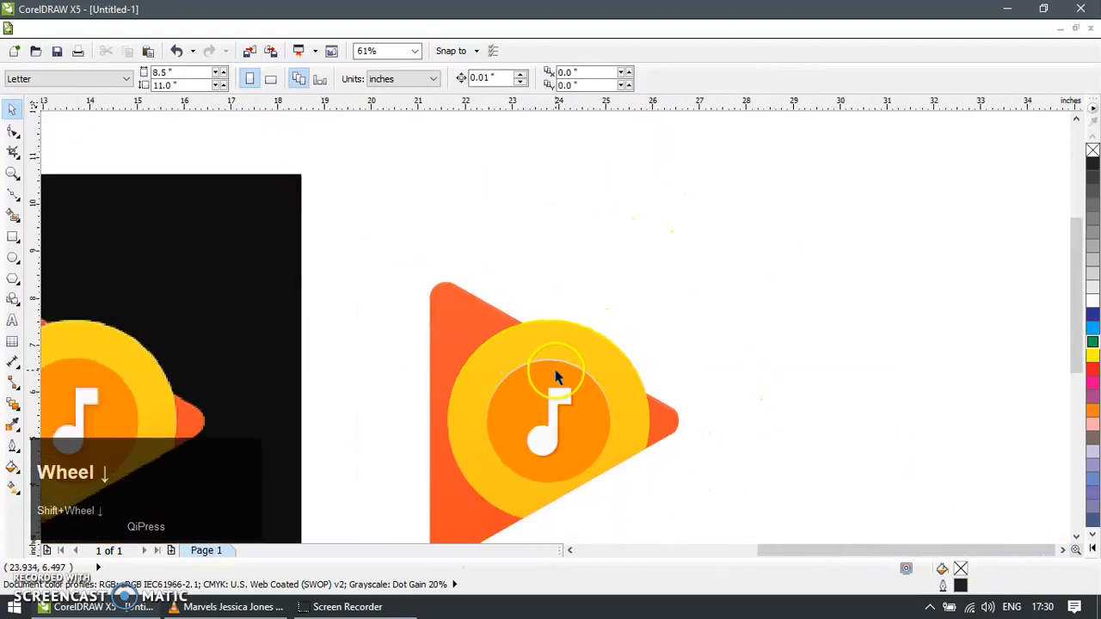
{"action": "left_click", "coordinate": [555, 365]}
{"action": "key", "text": "z"}
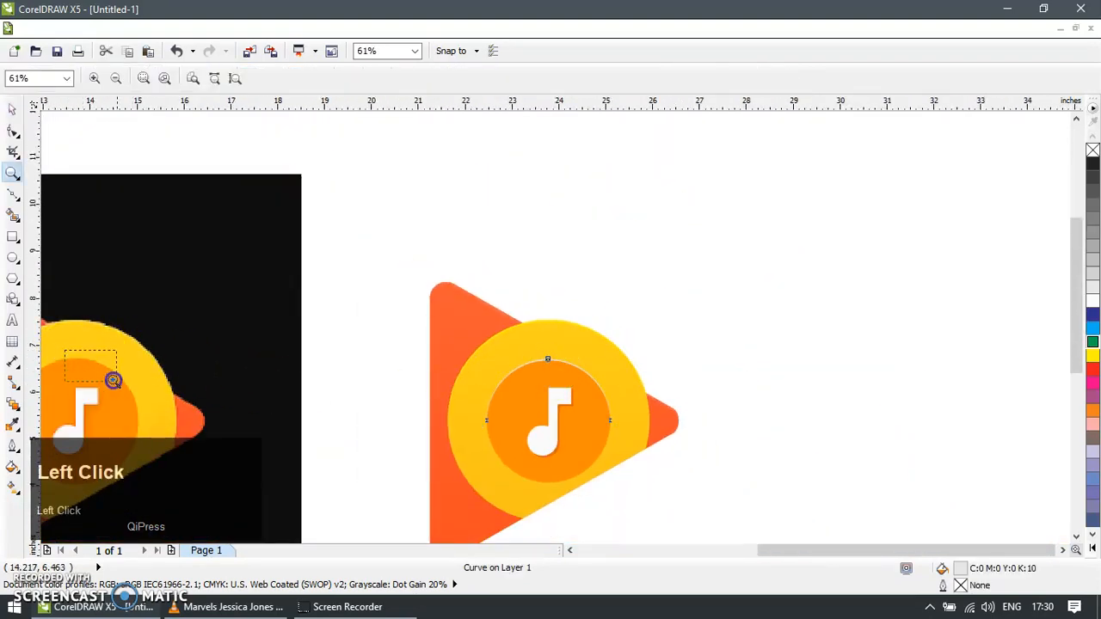
{"action": "left_click_drag", "start_coordinate": [111, 376], "coordinate": [53, 374]}
{"action": "left_click", "coordinate": [12, 422]}
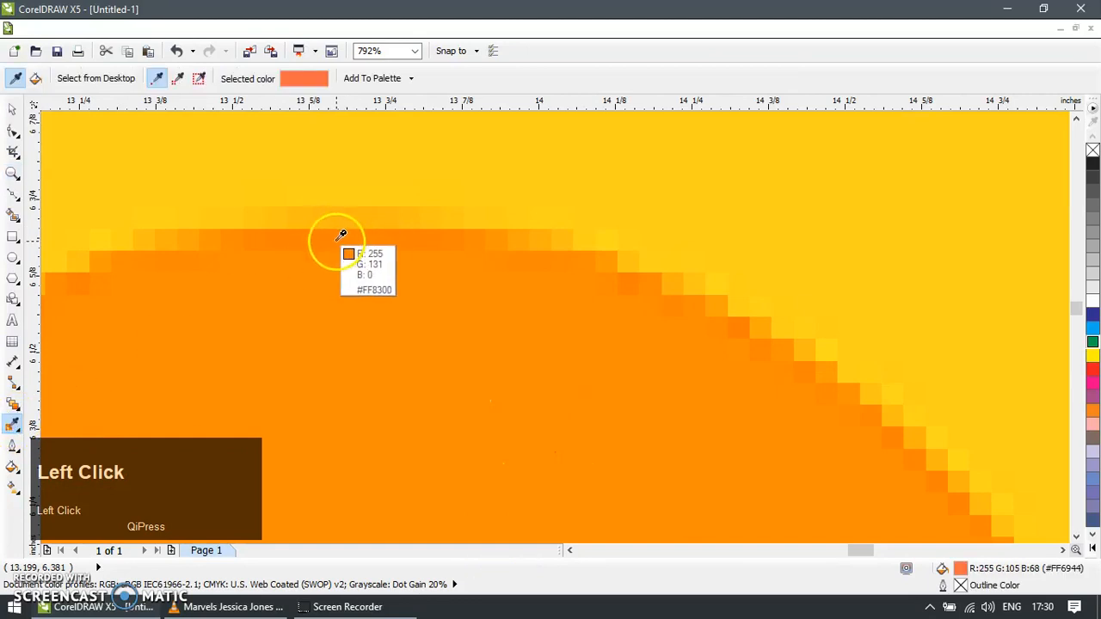
{"action": "scroll", "coordinate": [463, 297], "scroll_direction": "down", "scroll_amount": 3}
{"action": "scroll", "coordinate": [463, 297], "scroll_direction": "down", "scroll_amount": 4}
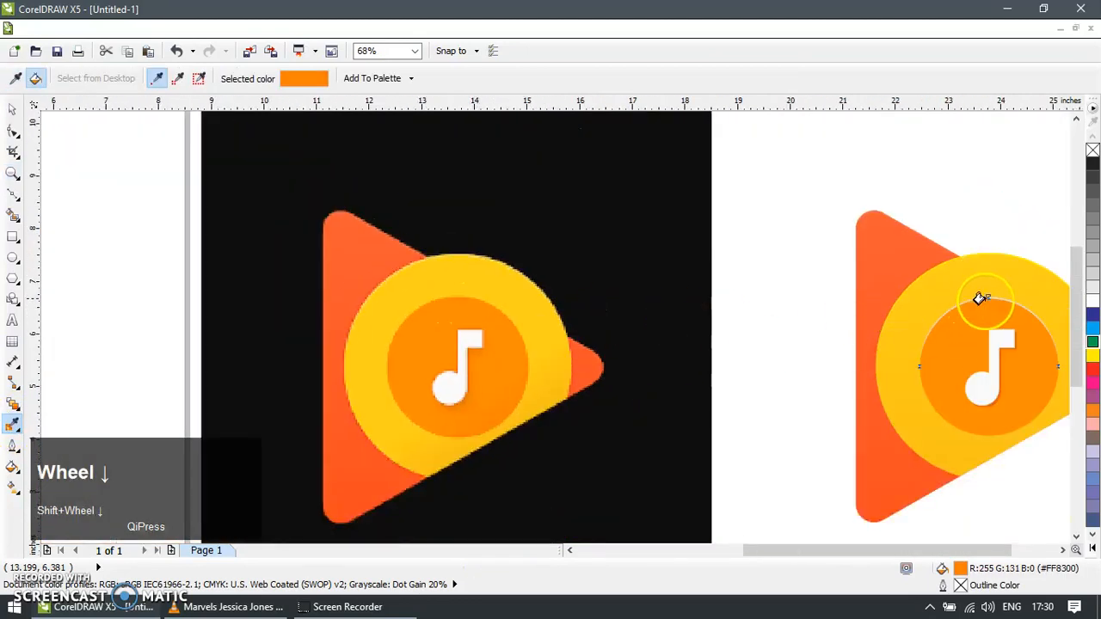
Fill the grey crescent on the inner circle's upper edge with the sampled darker orange and deselect it.
{"action": "key", "text": "z"}
{"action": "left_click_drag", "start_coordinate": [973, 277], "coordinate": [1024, 326]}
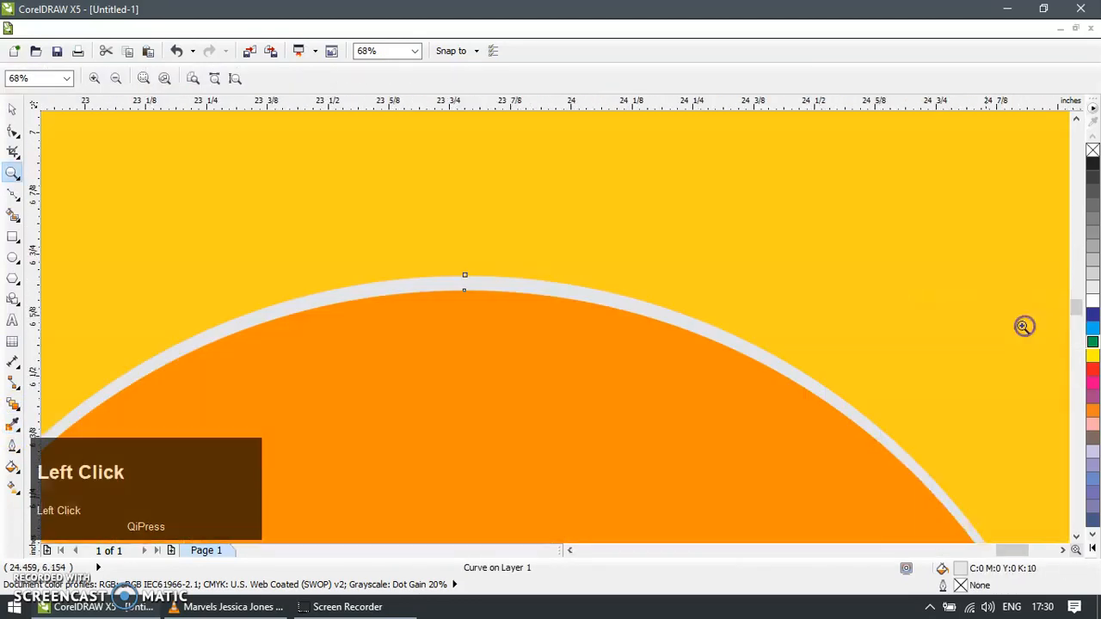
{"action": "left_click", "coordinate": [13, 422]}
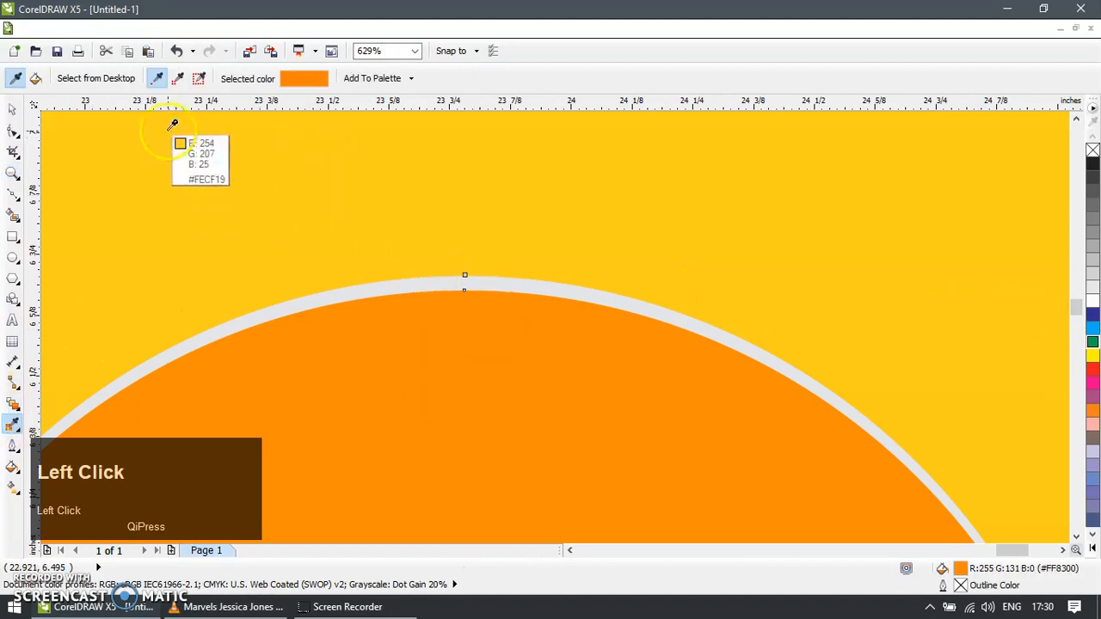
{"action": "key", "text": "shift"}
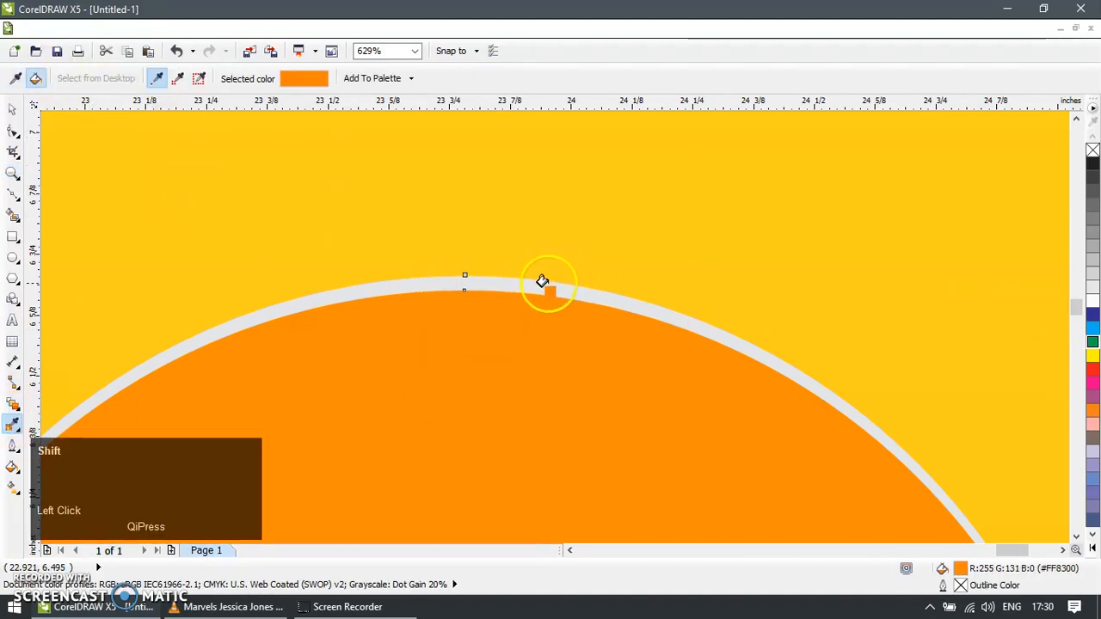
{"action": "left_click", "coordinate": [528, 286], "text": "shift"}
{"action": "scroll", "coordinate": [602, 322], "scroll_direction": "down", "scroll_amount": 5}
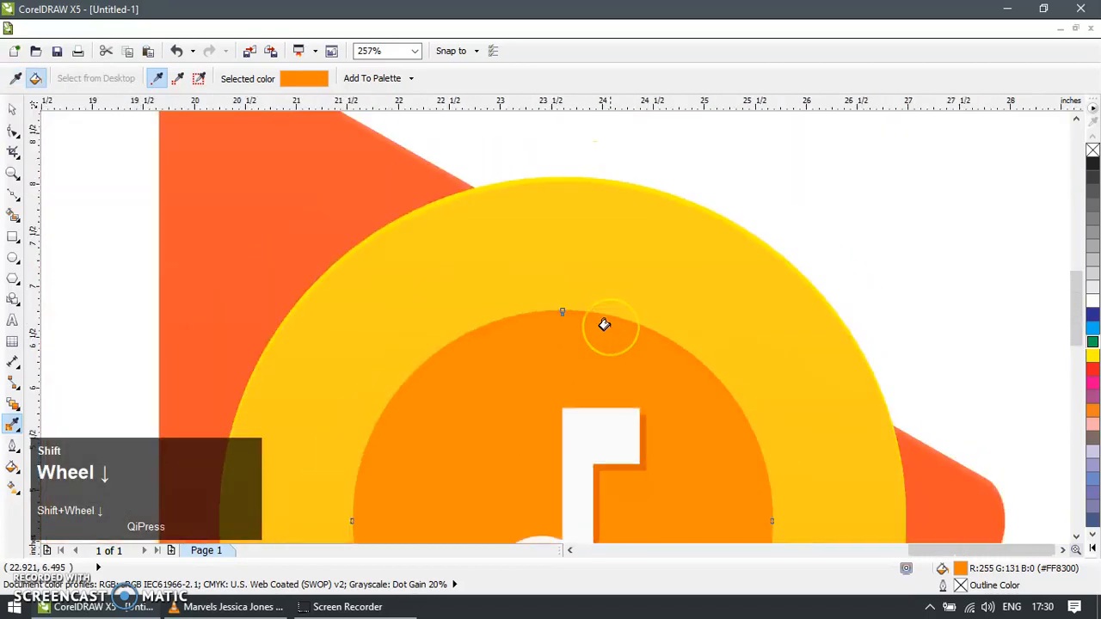
{"action": "left_click", "coordinate": [12, 108]}
{"action": "left_click", "coordinate": [409, 186]}
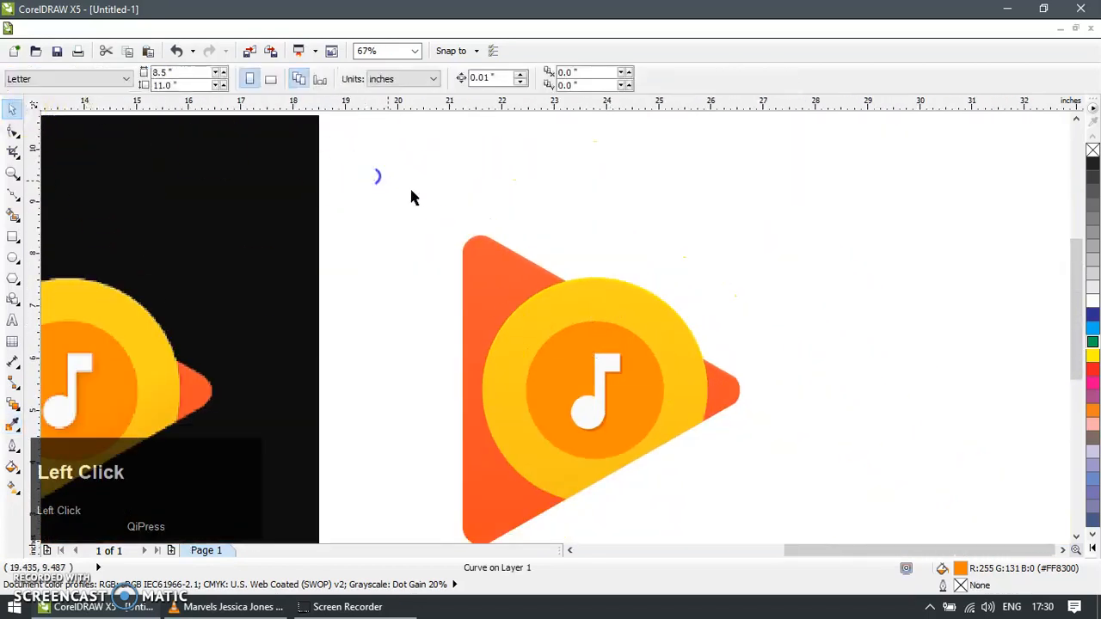
Examine the lower edge of the yellow circle where it meets the orange triangle on the bitmap.
{"action": "scroll", "coordinate": [451, 222], "scroll_direction": "down", "scroll_amount": 2}
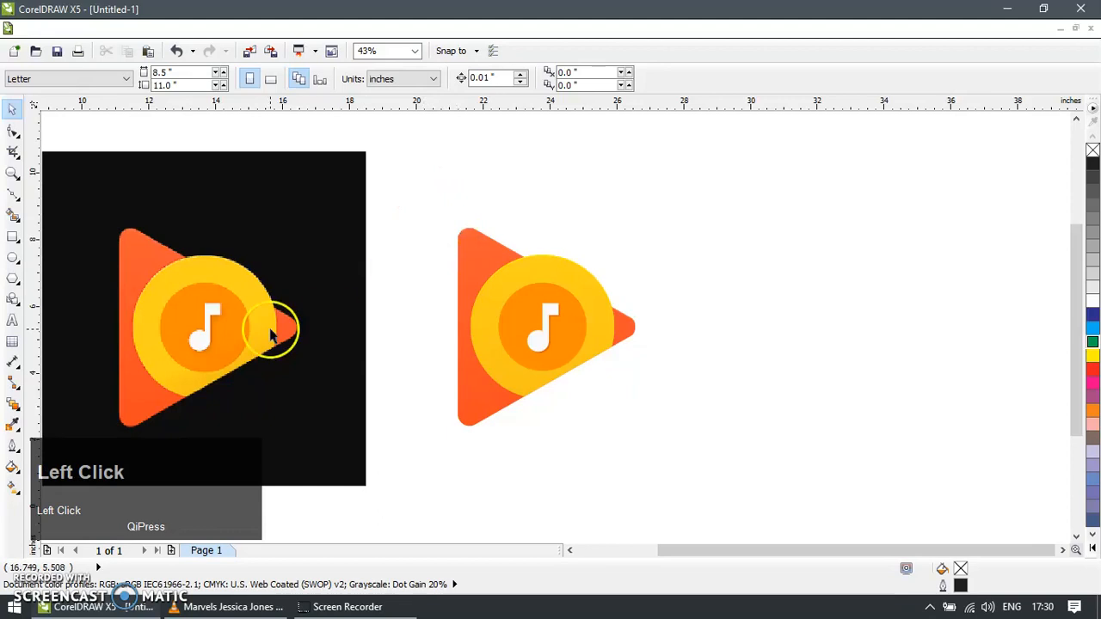
{"action": "key", "text": "z"}
{"action": "left_click_drag", "start_coordinate": [129, 364], "coordinate": [261, 376]}
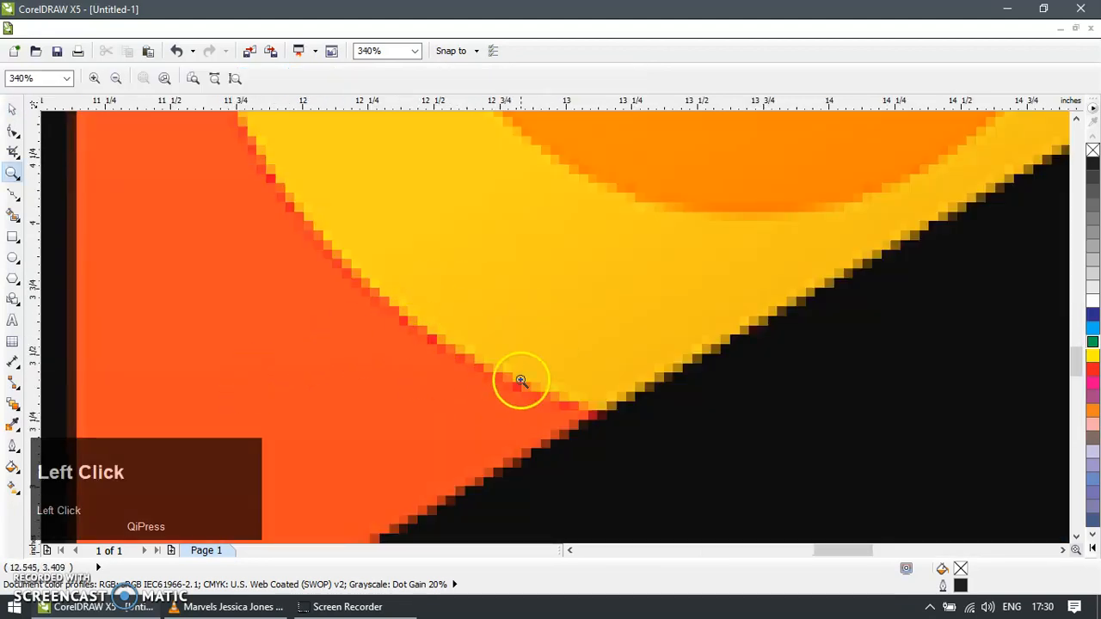
{"action": "left_click", "coordinate": [12, 108]}
{"action": "scroll", "coordinate": [474, 248], "scroll_direction": "down", "scroll_amount": 4}
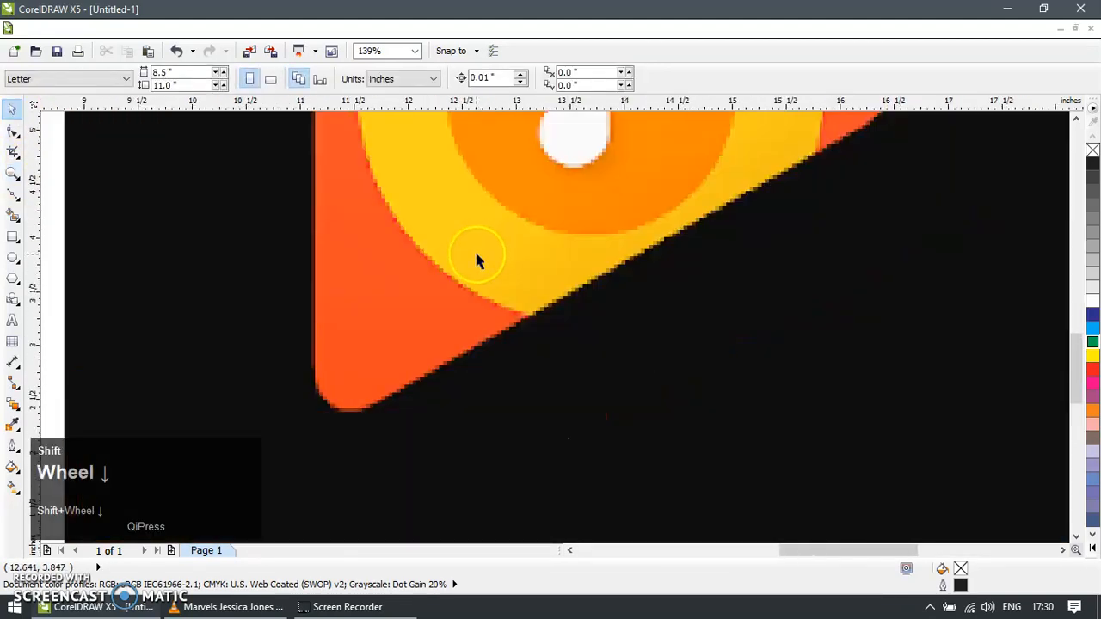
{"action": "key", "text": "z"}
{"action": "left_click_drag", "start_coordinate": [634, 177], "coordinate": [811, 318]}
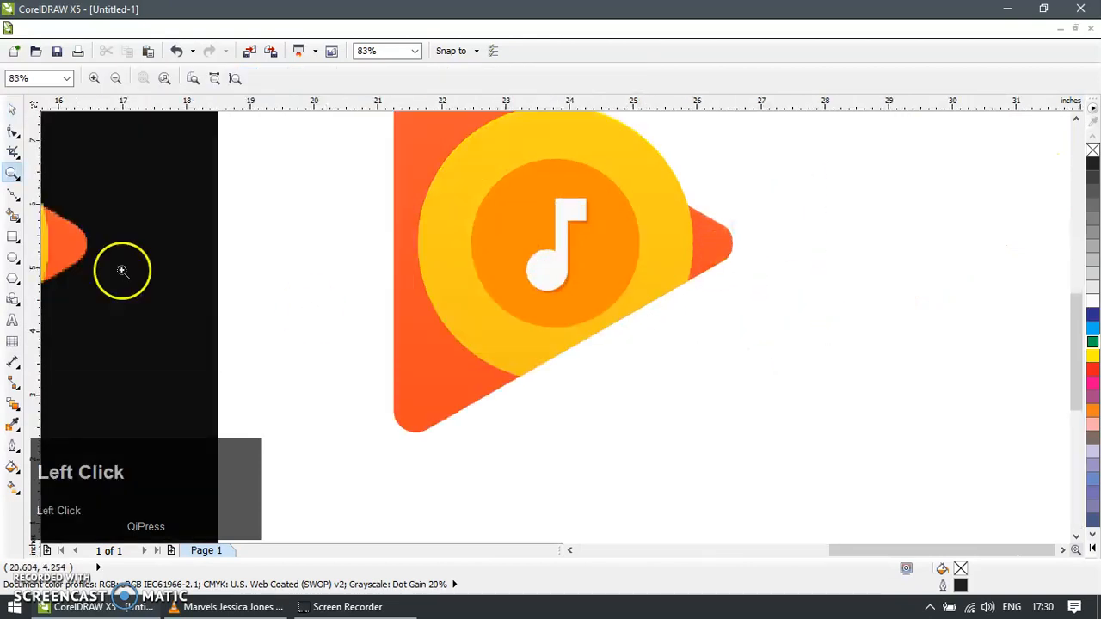
Duplicate the trimmed yellow circle in place, nudge the copy 0.02 inches down and to the left, and fill it cyan.
{"action": "left_click", "coordinate": [13, 114]}
{"action": "left_click_drag", "start_coordinate": [504, 363], "coordinate": [571, 393]}
{"action": "key", "text": "ctrl+z"}
{"action": "key", "text": "ctrl+d"}
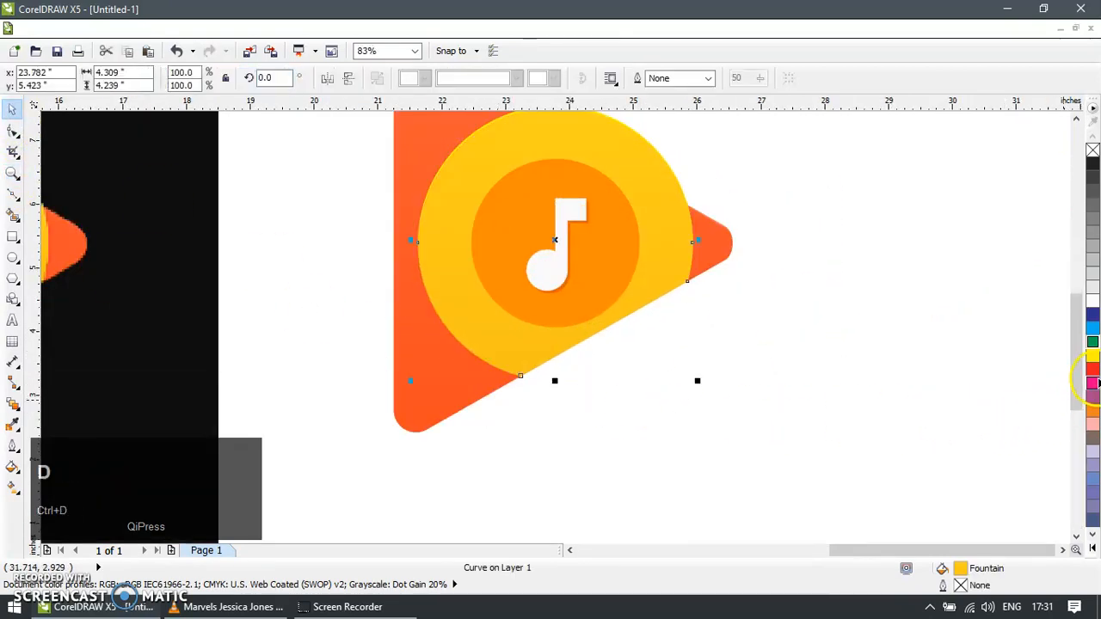
{"action": "left_click", "coordinate": [1092, 383]}
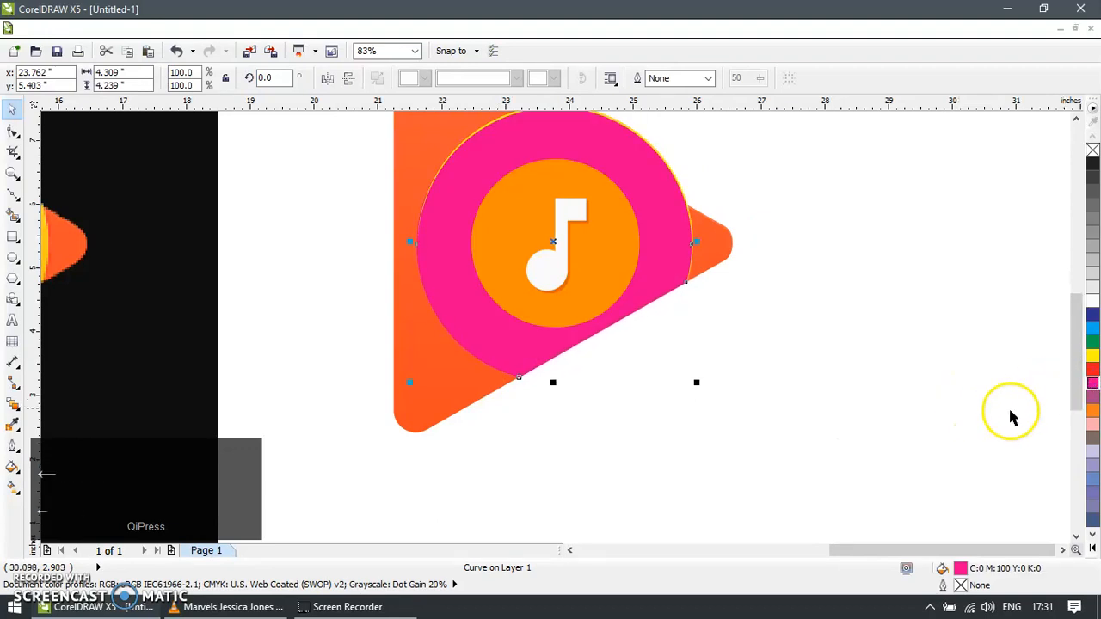
{"action": "left_click", "coordinate": [1094, 327]}
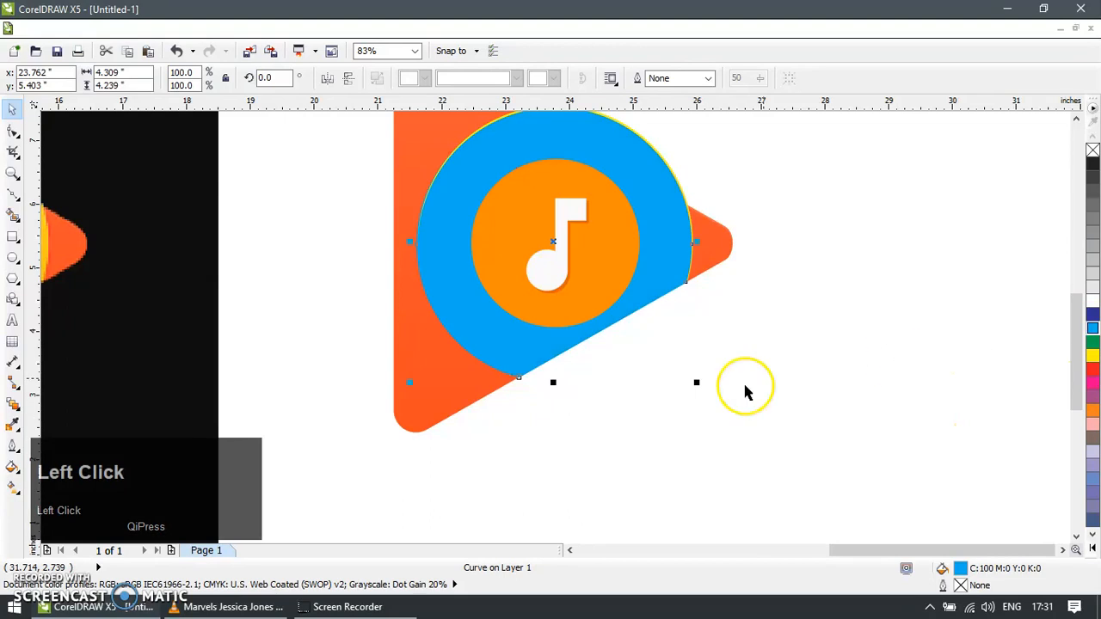
Add the orange triangle to the selected cyan copy and send both behind all other objects.
{"action": "left_click", "coordinate": [437, 409], "text": "shift"}
{"action": "key", "text": "shift+Page_Down"}
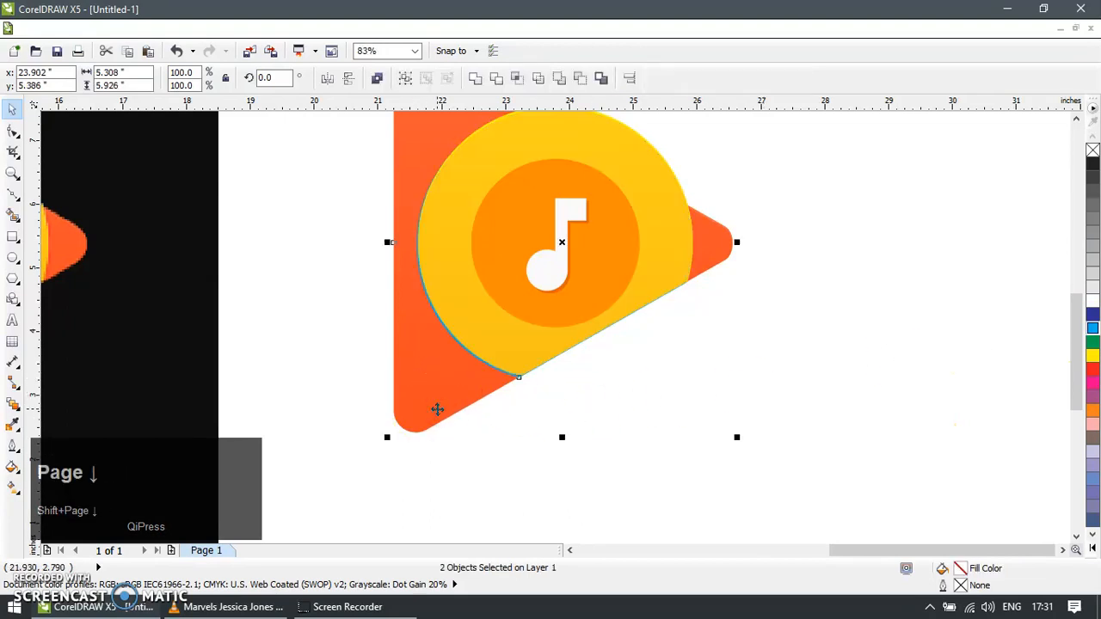
Try moving the cyan copy out from behind the yellow circle's lower corner, and undo each move.
{"action": "left_click", "coordinate": [563, 433]}
{"action": "scroll", "coordinate": [601, 329], "scroll_direction": "down", "scroll_amount": 2}
{"action": "key", "text": "z"}
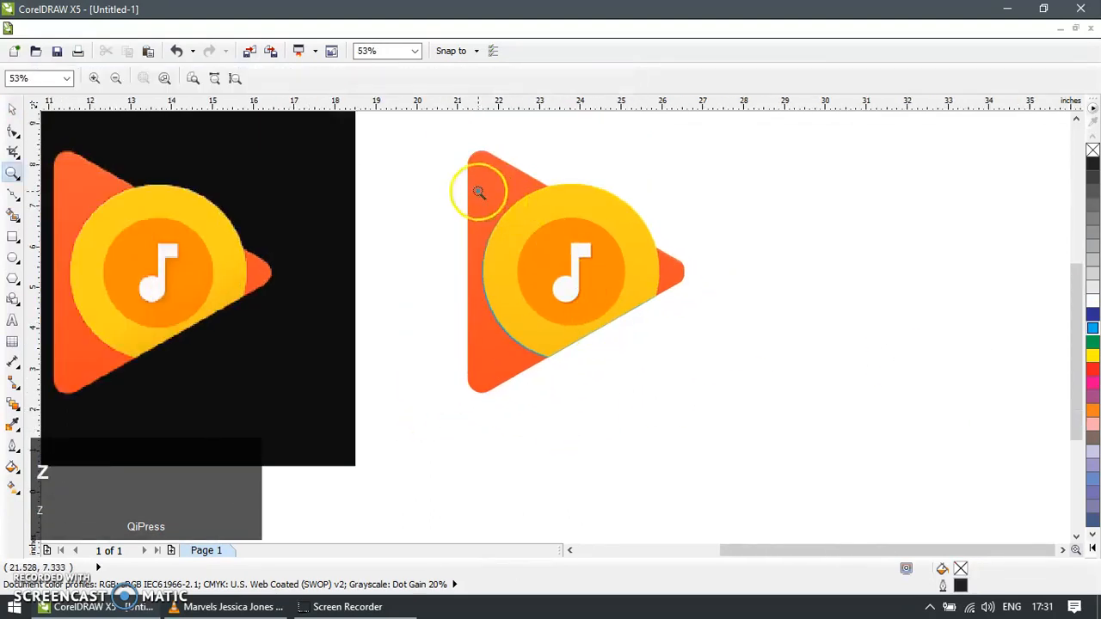
{"action": "left_click", "coordinate": [602, 297]}
{"action": "left_click_drag", "start_coordinate": [416, 418], "coordinate": [556, 463]}
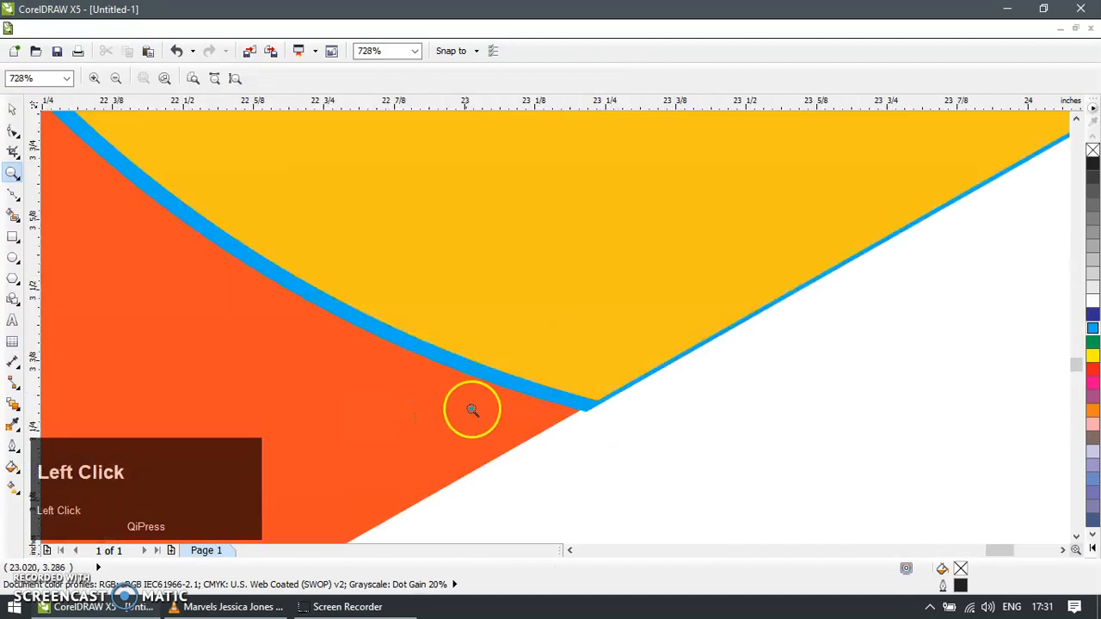
{"action": "left_click", "coordinate": [19, 115]}
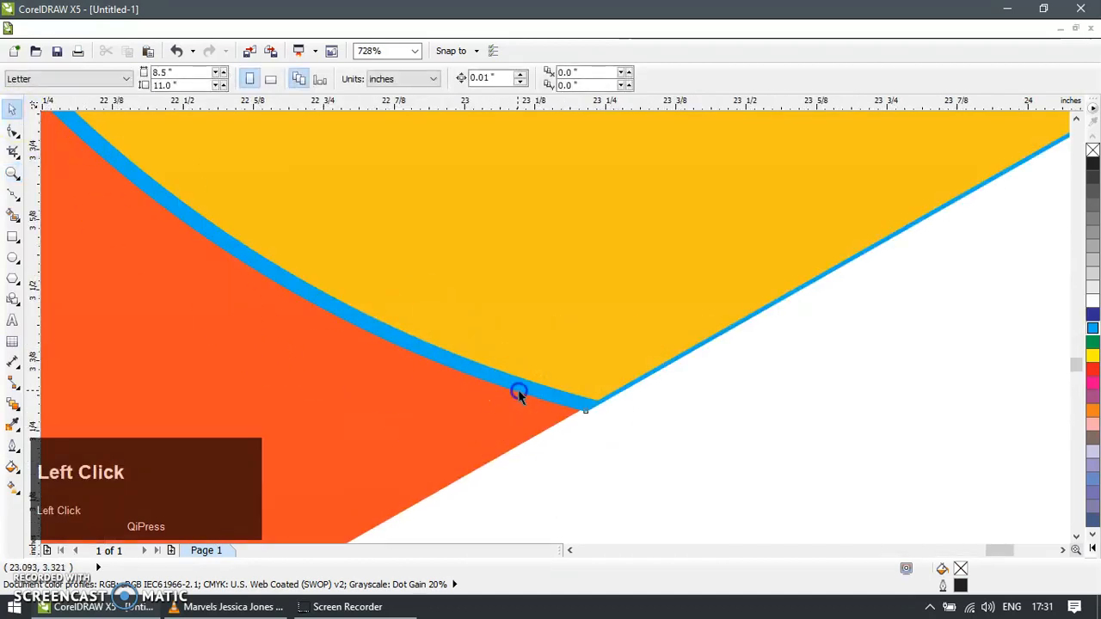
{"action": "left_click_drag", "start_coordinate": [517, 389], "coordinate": [661, 443]}
{"action": "key", "text": "ctrl+z"}
{"action": "left_click_drag", "start_coordinate": [559, 376], "coordinate": [727, 344]}
{"action": "key", "text": "ctrl+z"}
{"action": "left_click_drag", "start_coordinate": [570, 411], "coordinate": [644, 438]}
{"action": "key", "text": "ctrl+z"}
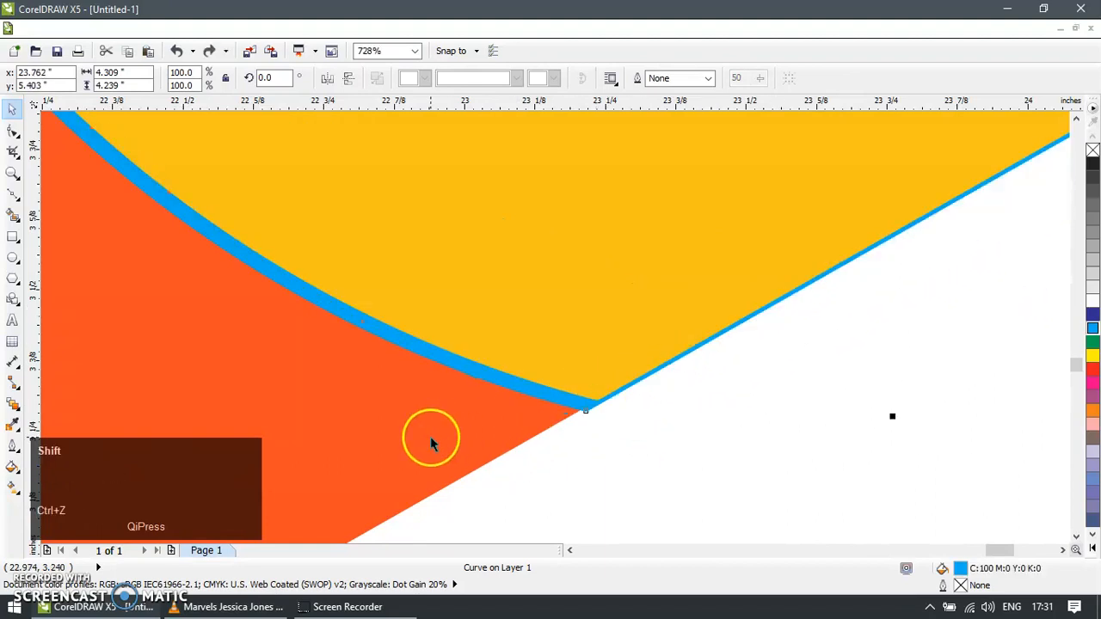
Intersect the cyan copy with the orange triangle, fill the resulting piece magenta, and delete the leftover cyan copy.
{"action": "left_click", "coordinate": [431, 439], "text": "shift"}
{"action": "left_click", "coordinate": [514, 78]}
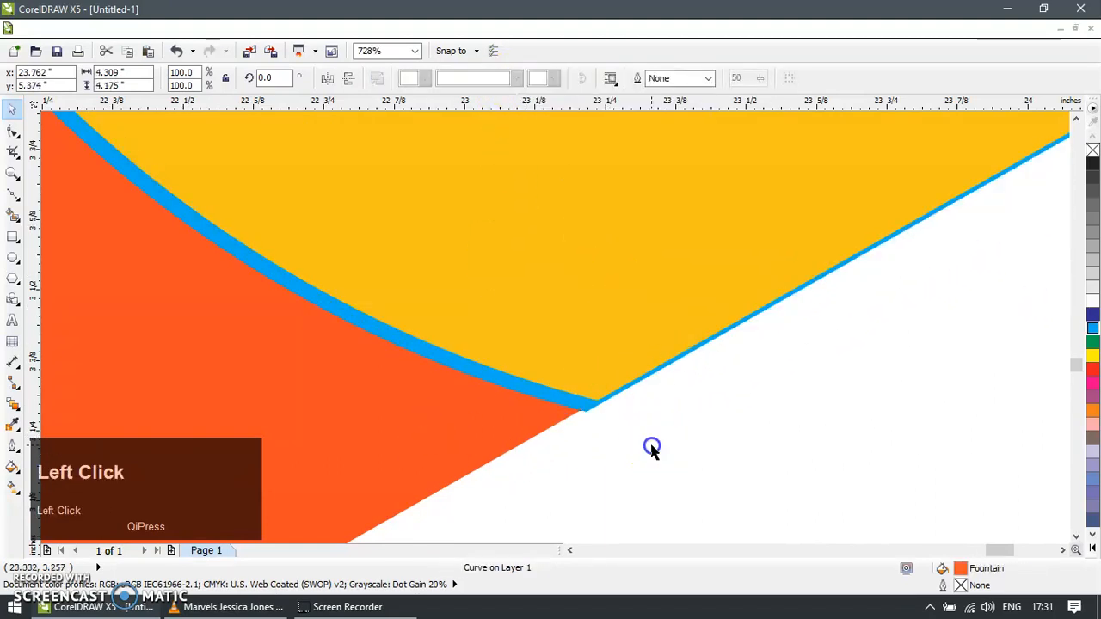
{"action": "left_click_drag", "start_coordinate": [590, 405], "coordinate": [736, 417]}
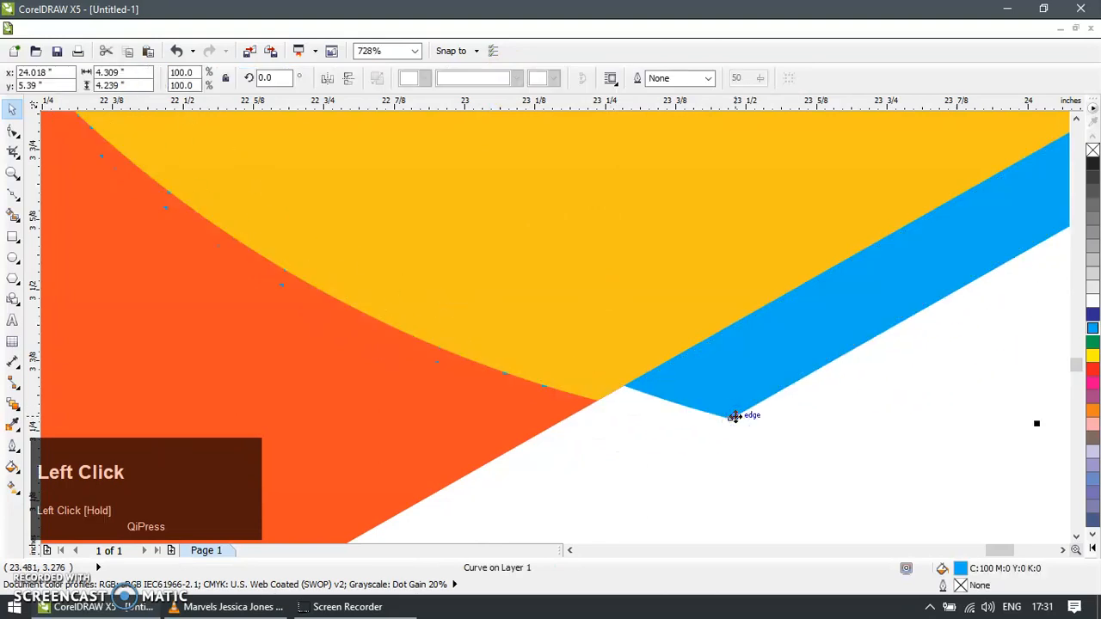
{"action": "left_click_drag", "start_coordinate": [585, 398], "coordinate": [651, 430]}
{"action": "key", "text": "ctrl+z"}
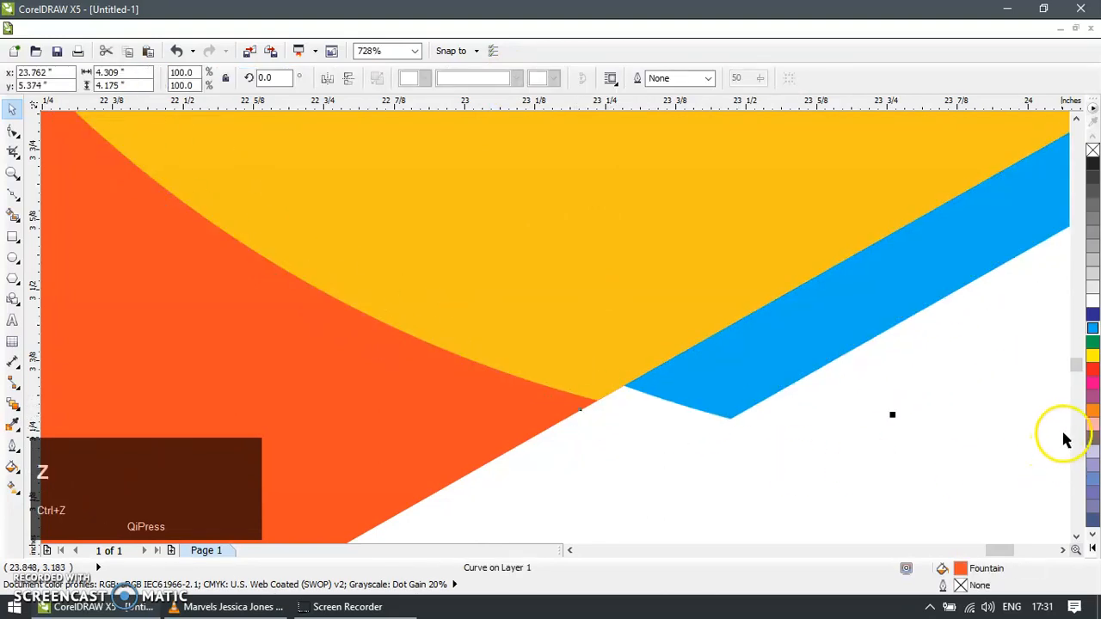
{"action": "left_click", "coordinate": [1094, 385]}
{"action": "key", "text": "Delete"}
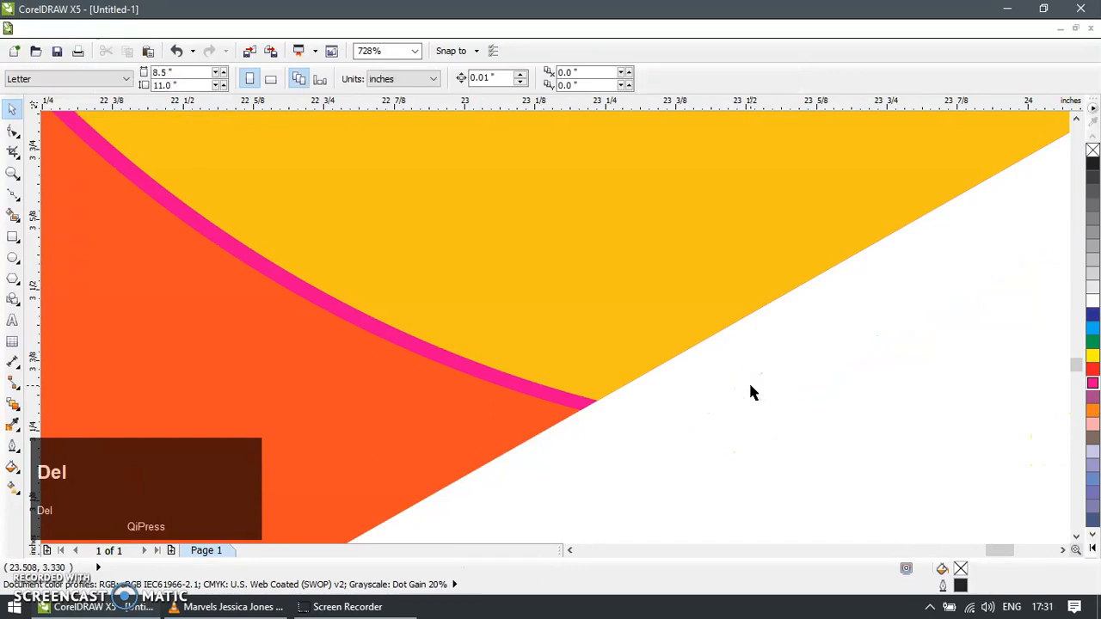
Sample the red edge colour (#F31E23) on the bitmap where the yellow circle's lower edge meets the orange triangle.
{"action": "scroll", "coordinate": [618, 404], "scroll_direction": "down", "scroll_amount": 5}
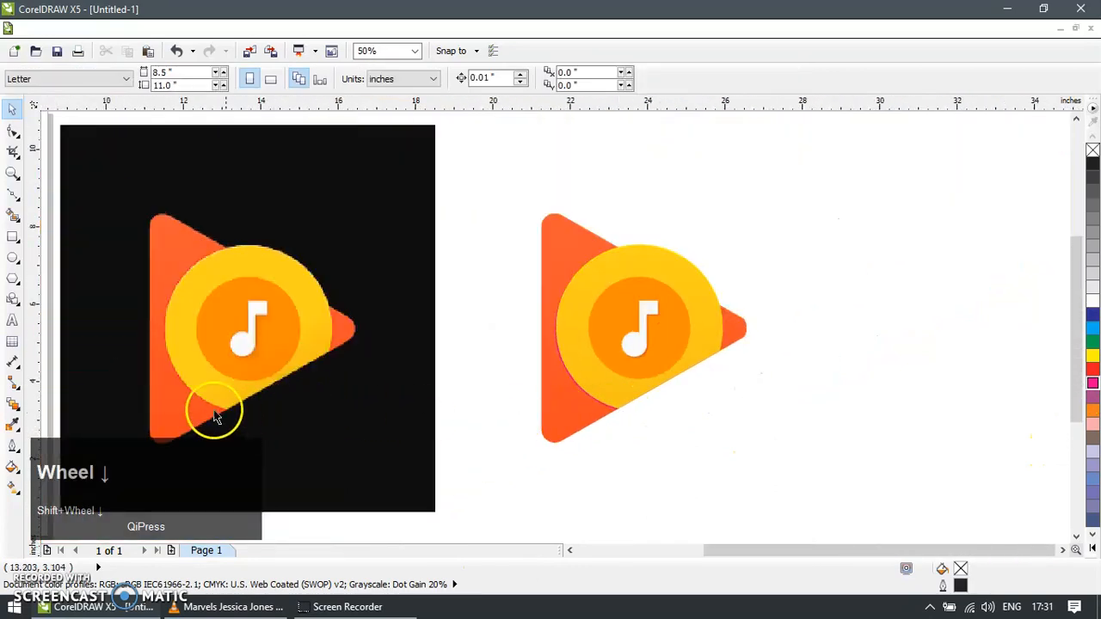
{"action": "key", "text": "z"}
{"action": "left_click_drag", "start_coordinate": [182, 383], "coordinate": [284, 417]}
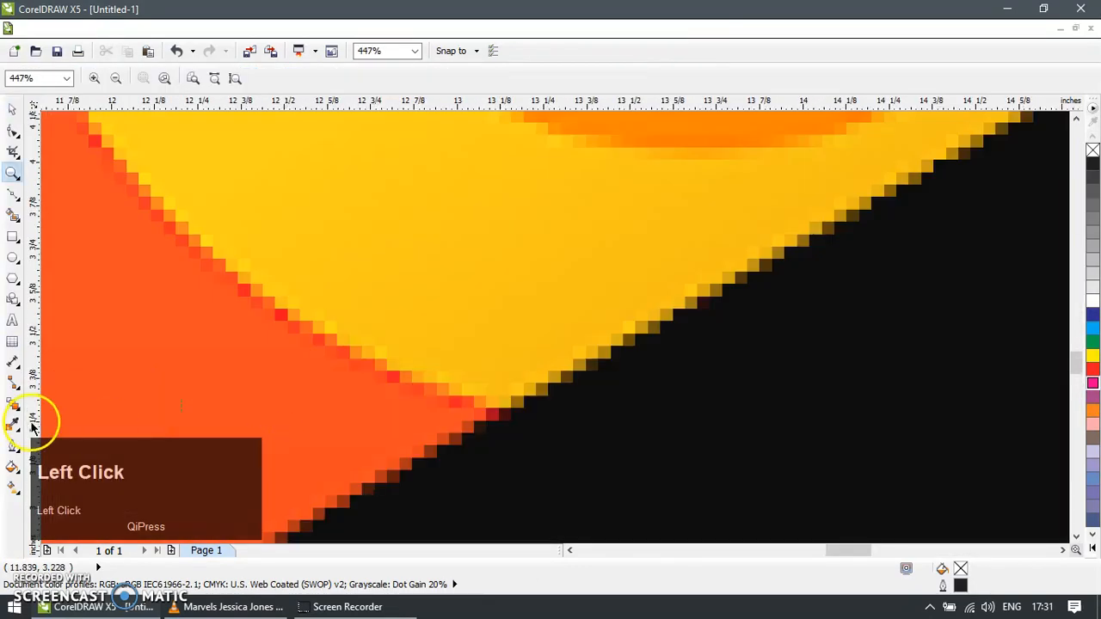
{"action": "left_click", "coordinate": [15, 422]}
{"action": "left_click", "coordinate": [398, 372]}
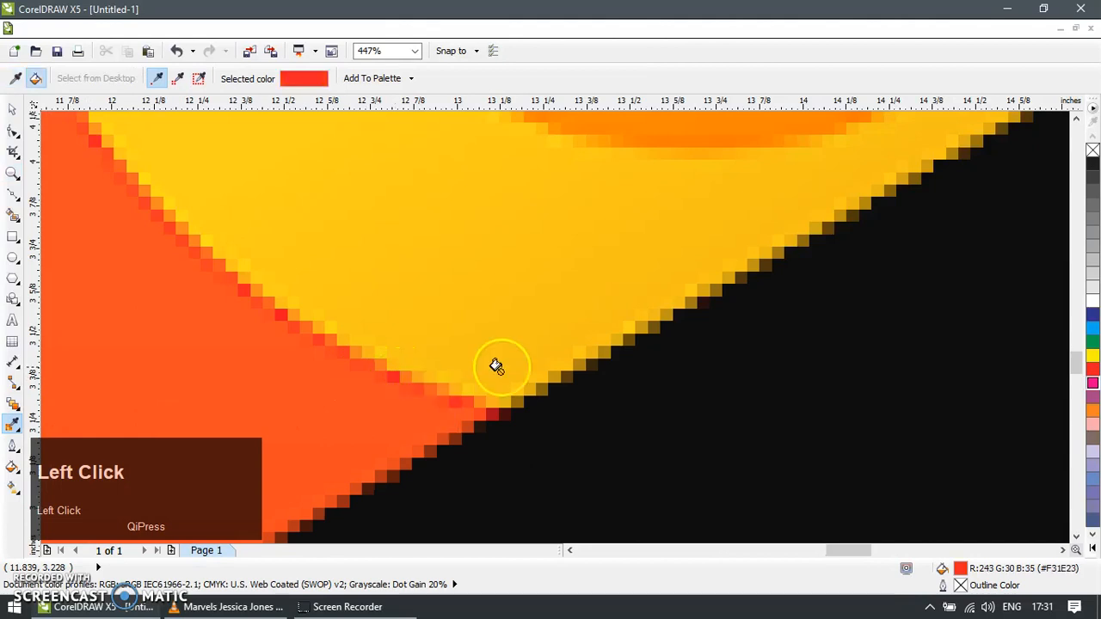
Fill the magenta crescent along the vector circle's lower edge with the sampled red.
{"action": "scroll", "coordinate": [473, 380], "scroll_direction": "down", "scroll_amount": 2}
{"action": "scroll", "coordinate": [469, 387], "scroll_direction": "down", "scroll_amount": 7}
{"action": "key", "text": "z"}
{"action": "left_click_drag", "start_coordinate": [915, 371], "coordinate": [952, 404]}
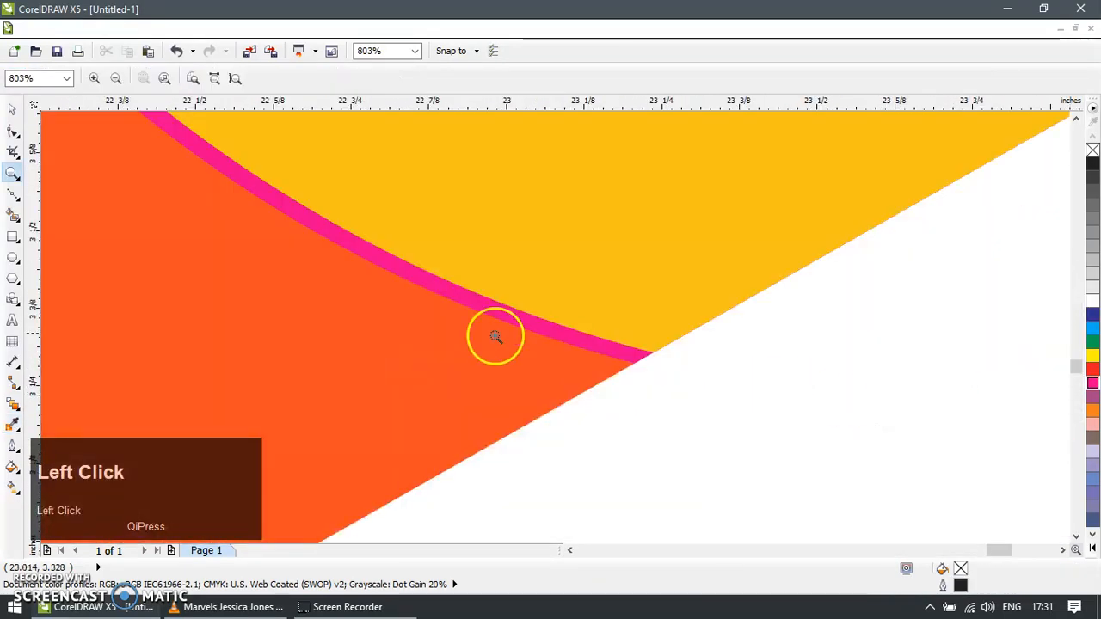
{"action": "left_click", "coordinate": [16, 423]}
{"action": "key", "text": "shift"}
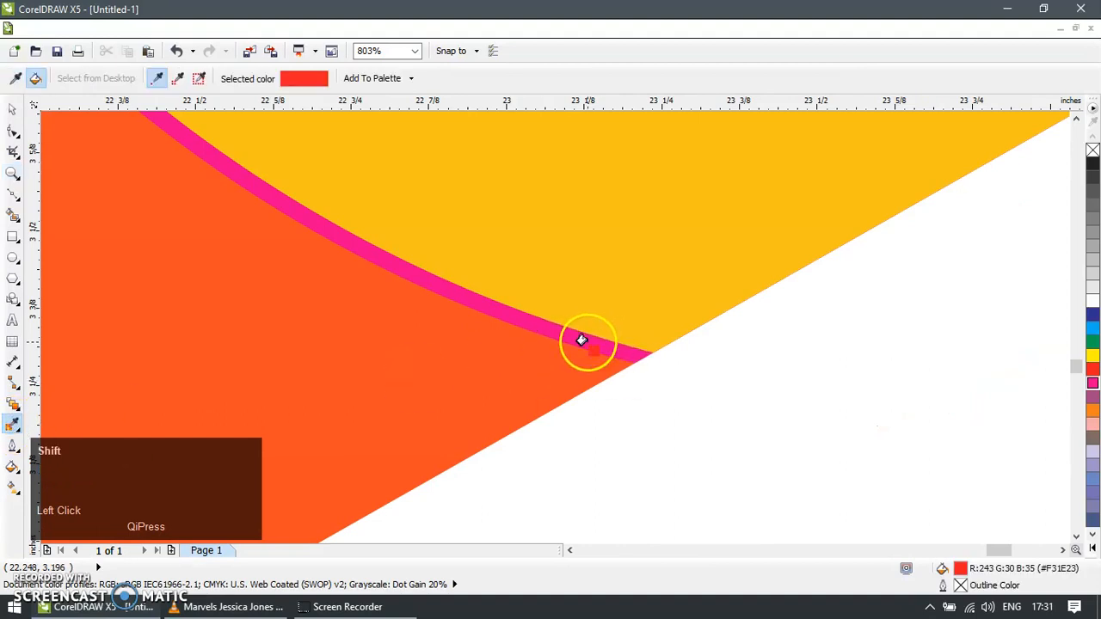
{"action": "left_click", "coordinate": [582, 342], "text": "shift"}
{"action": "scroll", "coordinate": [693, 381], "scroll_direction": "down", "scroll_amount": 8}
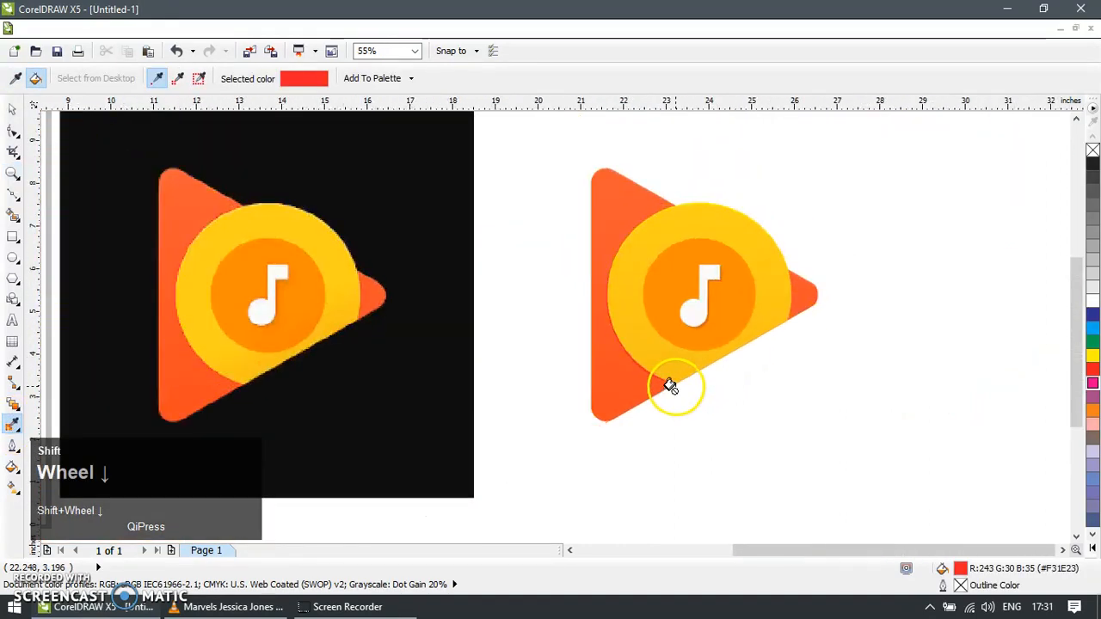
Review the whole vector logo and compare it with the bitmap beside it.
{"action": "left_click", "coordinate": [12, 109]}
{"action": "scroll", "coordinate": [548, 188], "scroll_direction": "down", "scroll_amount": 1}
{"action": "left_click_drag", "start_coordinate": [542, 155], "coordinate": [794, 387]}
{"action": "scroll", "coordinate": [568, 229], "scroll_direction": "down", "scroll_amount": 2}
{"action": "key", "text": "z"}
{"action": "left_click_drag", "start_coordinate": [356, 167], "coordinate": [774, 386]}
Add the artistic text "original" beneath the bitmap and enlarge it to about 101.7 pt.
{"action": "key", "text": "F8"}
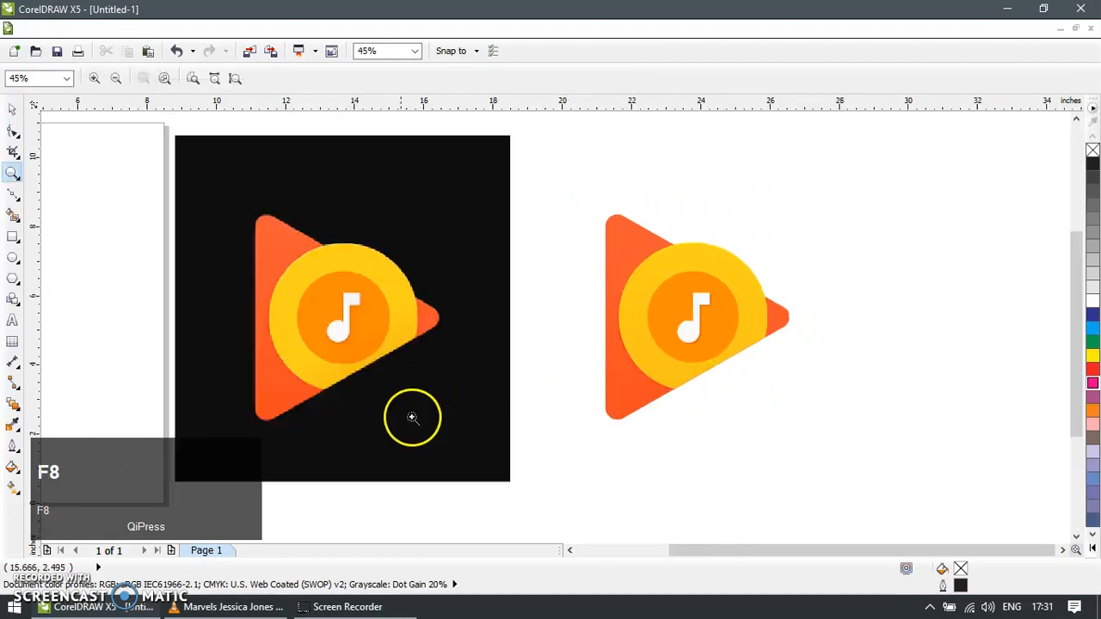
{"action": "left_click", "coordinate": [318, 516]}
{"action": "type", "text": "ori"}
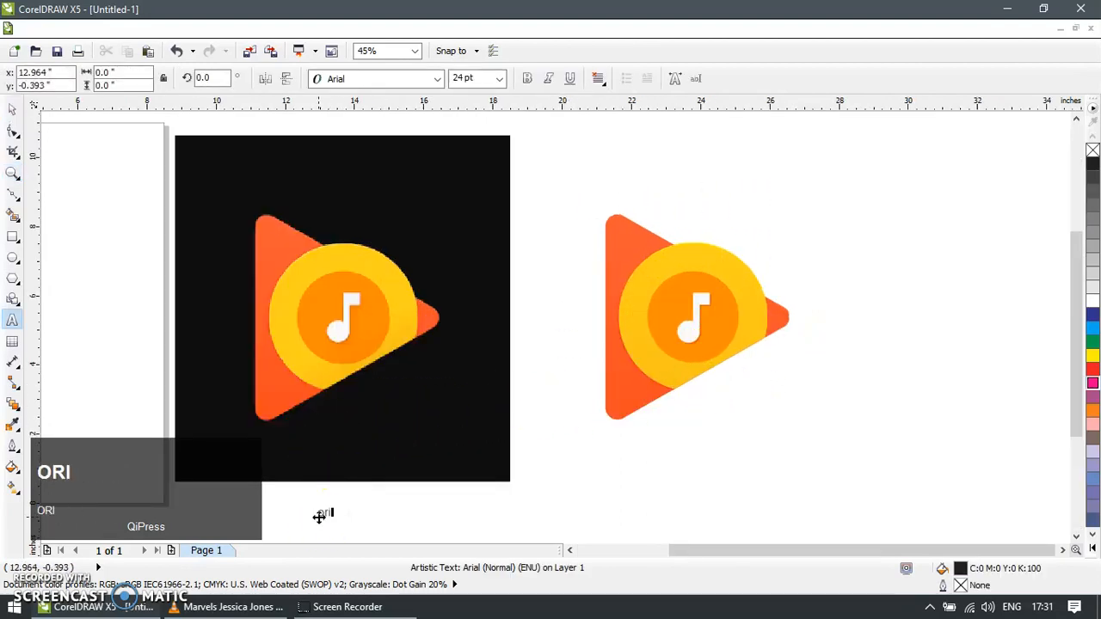
{"action": "type", "text": "ginal"}
{"action": "left_click", "coordinate": [117, 170]}
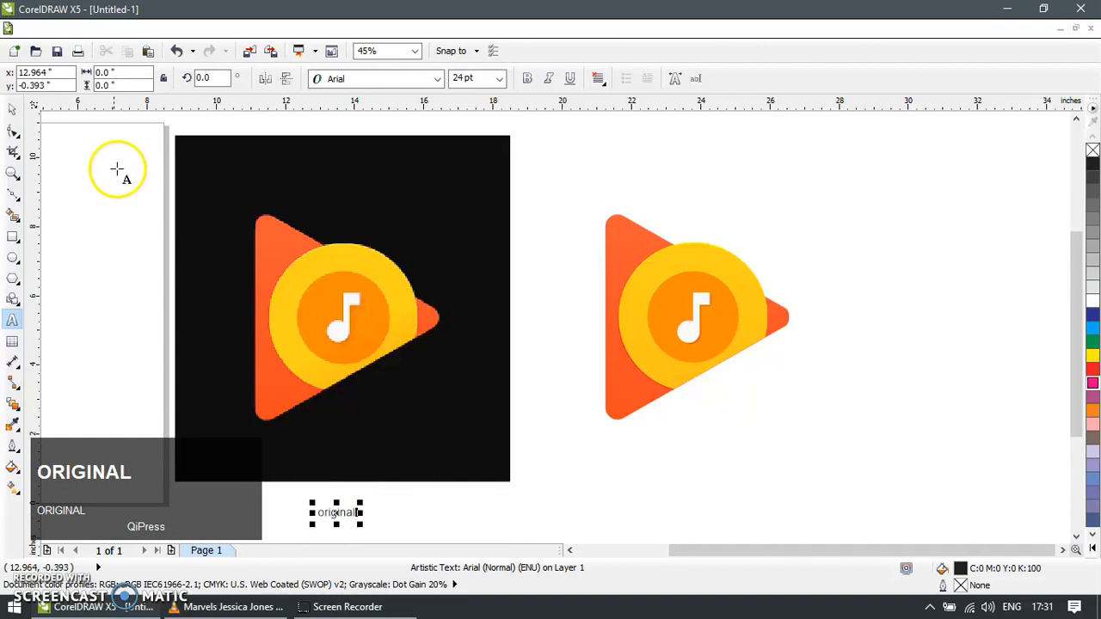
{"action": "left_click", "coordinate": [11, 110]}
{"action": "scroll", "coordinate": [396, 441], "scroll_direction": "down", "scroll_amount": 1}
{"action": "left_click_drag", "start_coordinate": [364, 443], "coordinate": [436, 479]}
Duplicate the "original" label beneath the vector logo and change the copy's text to "source".
{"action": "left_click_drag", "start_coordinate": [401, 445], "coordinate": [580, 440]}
{"action": "right_click", "coordinate": [580, 439]}
{"action": "double_click", "coordinate": [580, 440]}
{"action": "key", "text": "ctrl+a"}
{"action": "type", "text": "sol"}
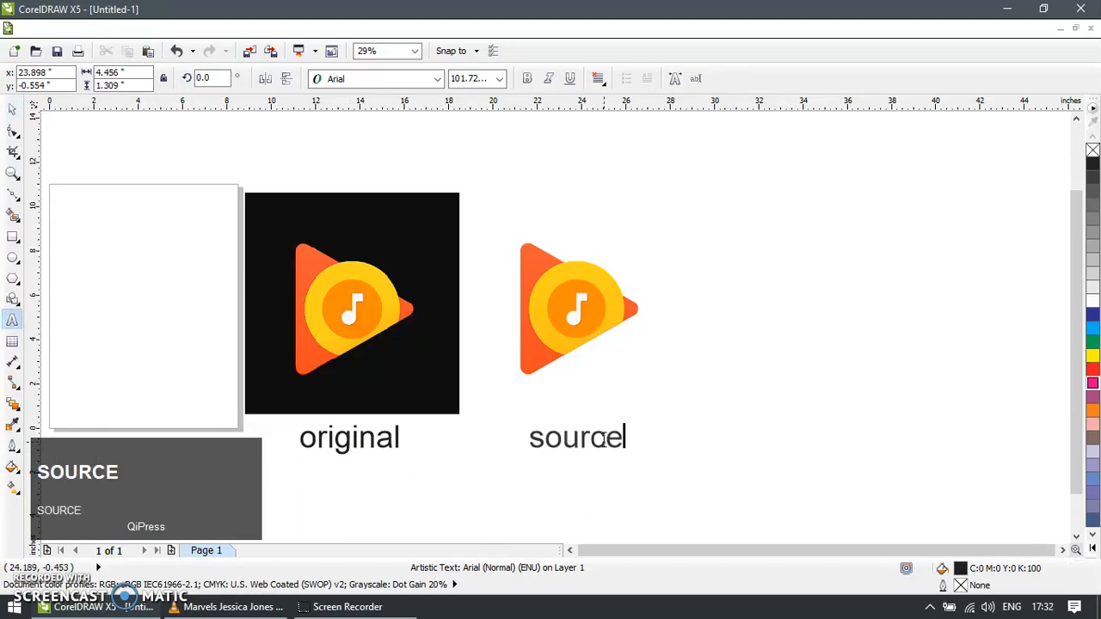
{"action": "left_click", "coordinate": [12, 109]}
Frame both labelled logos in the view and save the drawing to the Desktop as google_music_result in CDR format.
{"action": "left_click", "coordinate": [12, 173]}
{"action": "left_click_drag", "start_coordinate": [232, 179], "coordinate": [664, 471]}
{"action": "left_click", "coordinate": [11, 110]}
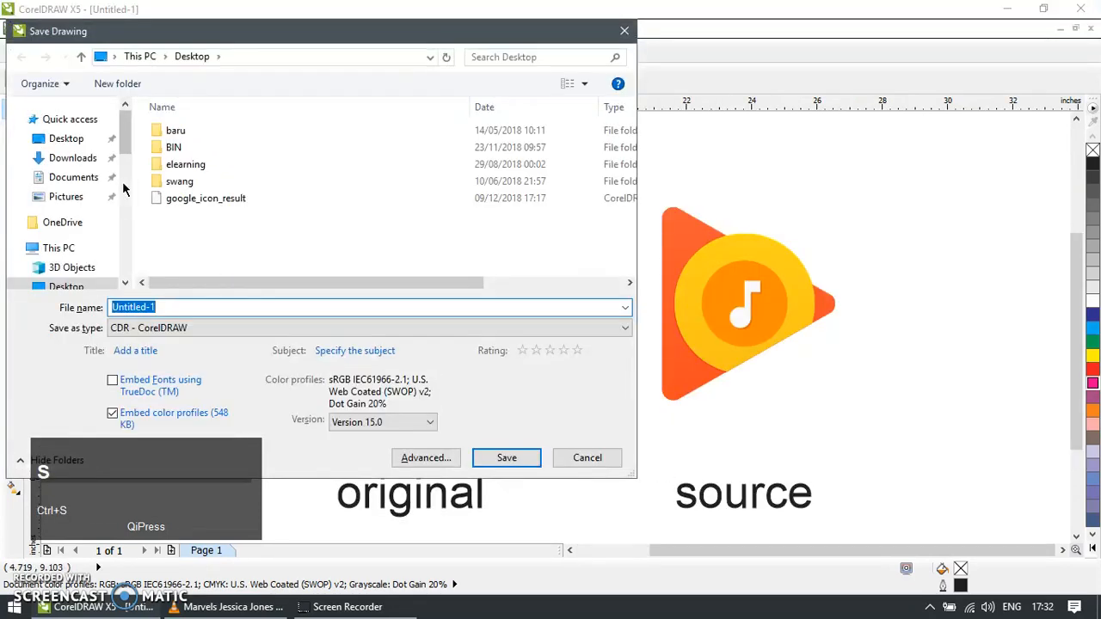
{"action": "type", "text": "google_musi"}
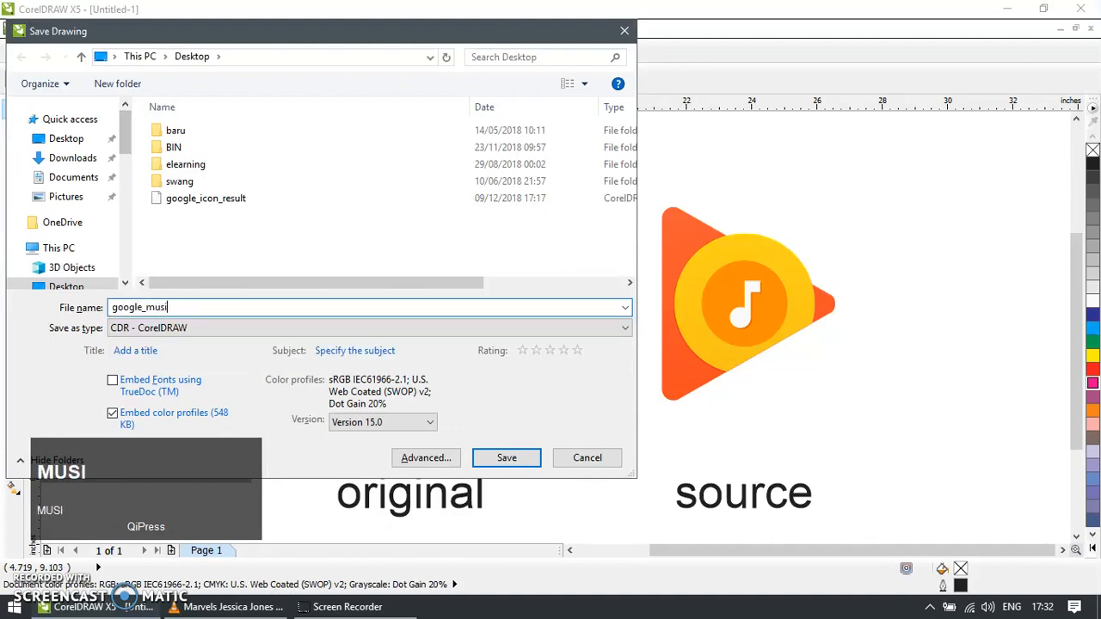
{"action": "type", "text": "c_result"}
{"action": "key", "text": "Return"}
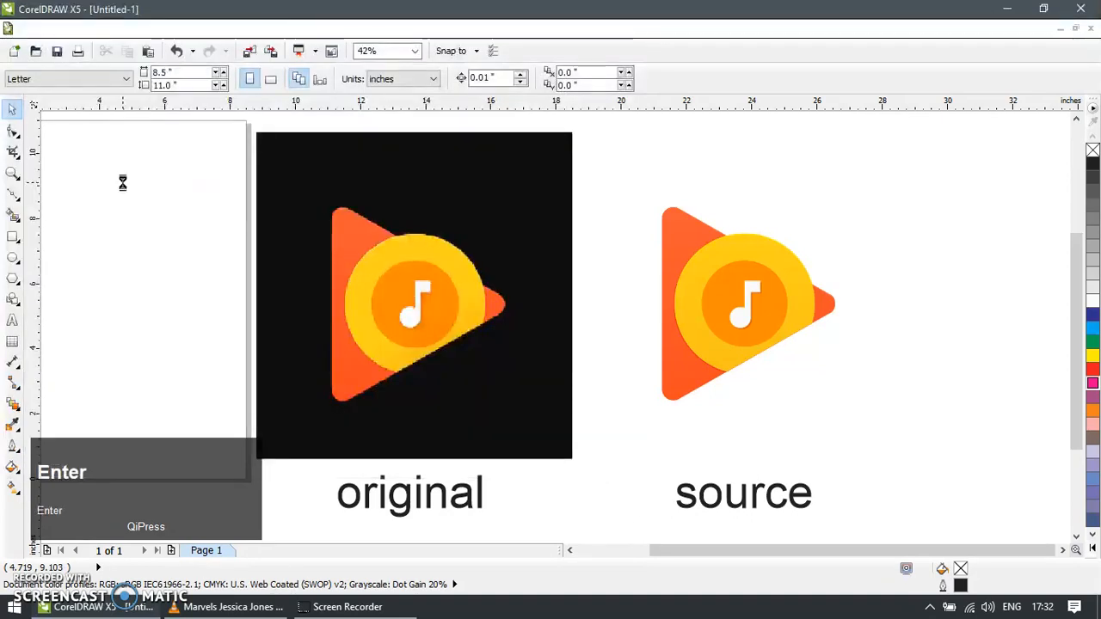